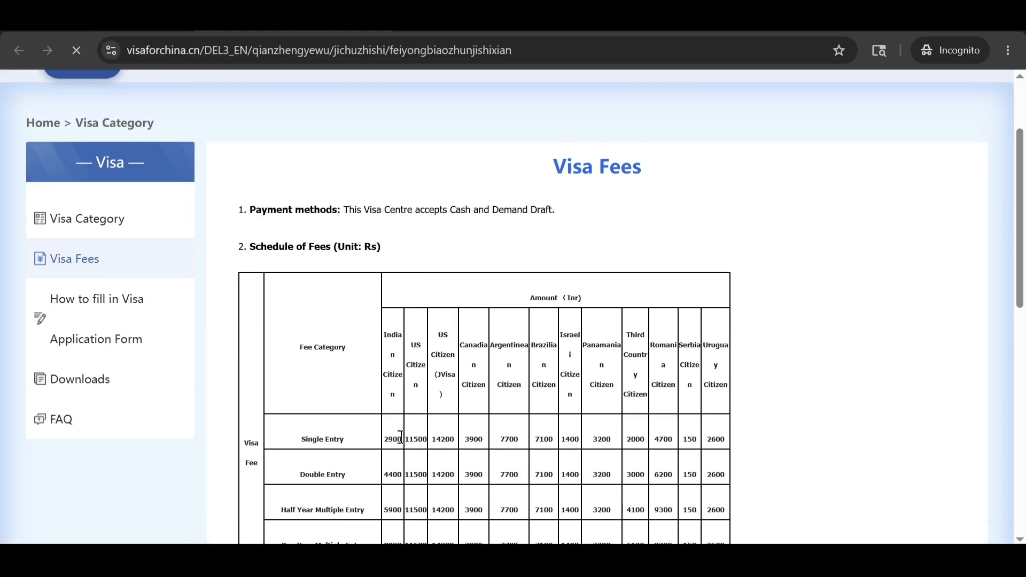
Highlight the 2900 single-entry fee, then return to the home page tab with the passport-type chooser.
double_click(393, 439)
click(410, 439)
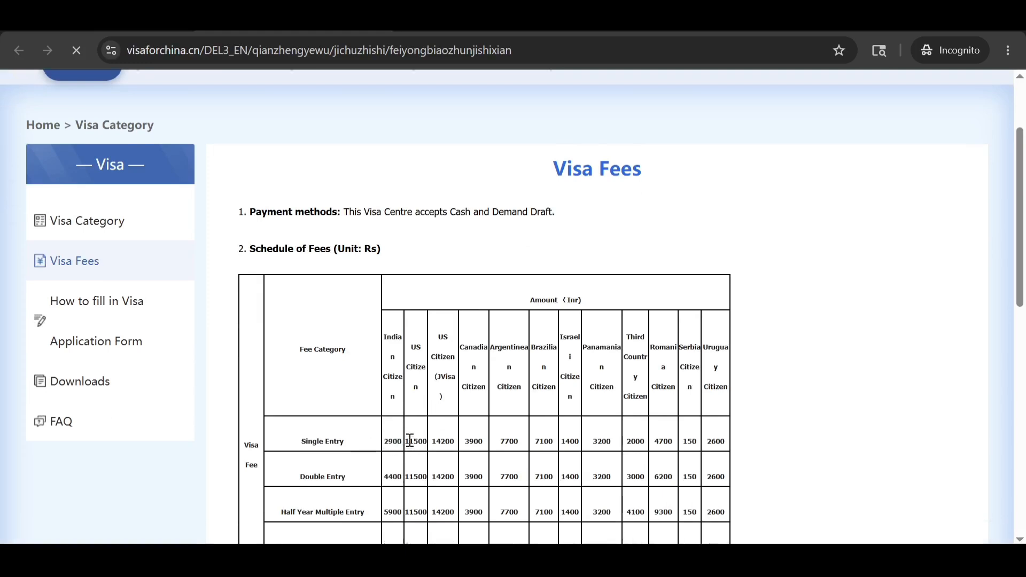
scroll(411, 439, up, 2)
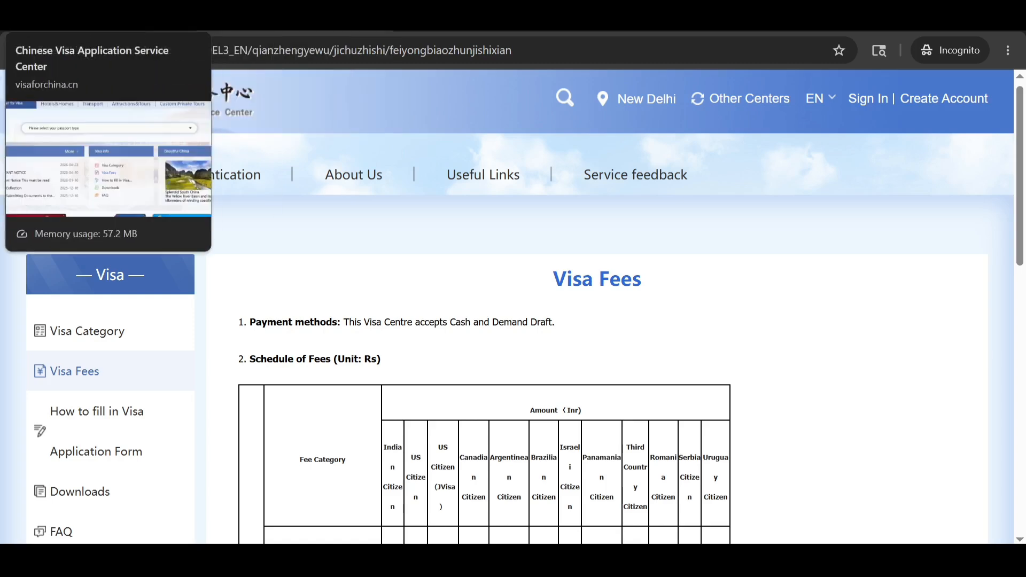
click(106, 20)
scroll(678, 269, up, 3)
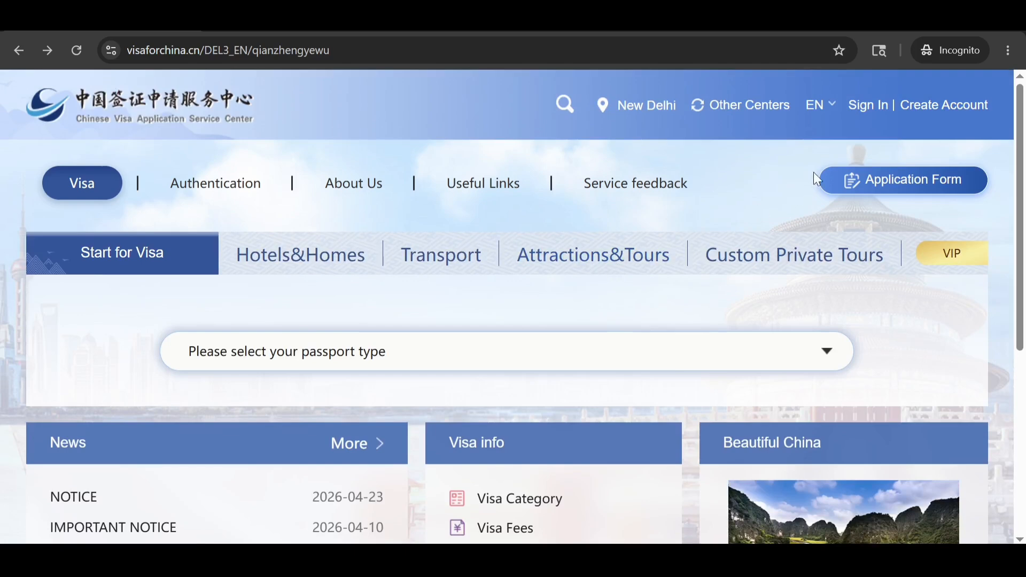
Cycle through the Visa Fees, home and registration tabs, then scroll the signed-in window's homepage down to News.
click(294, 20)
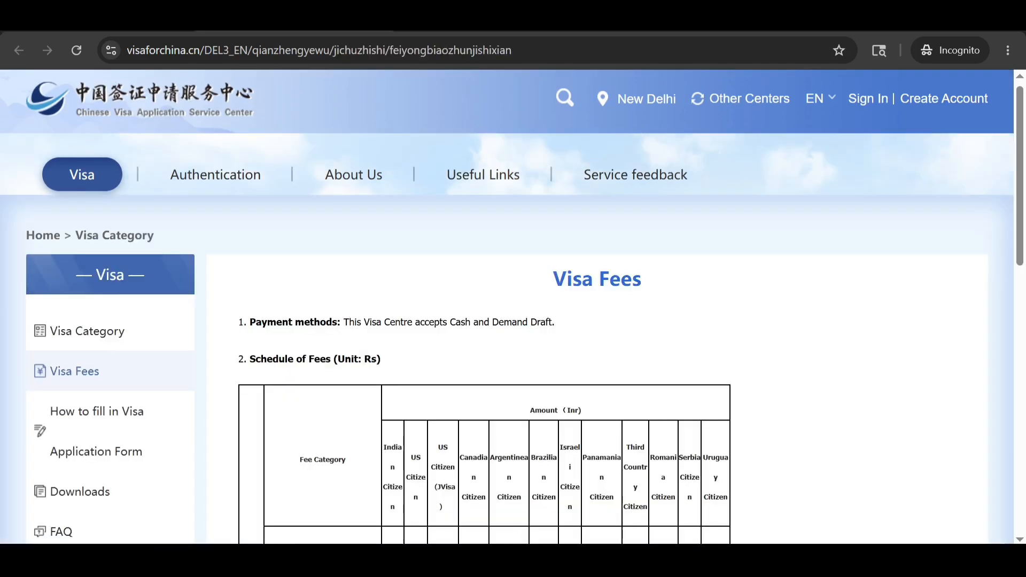
click(107, 19)
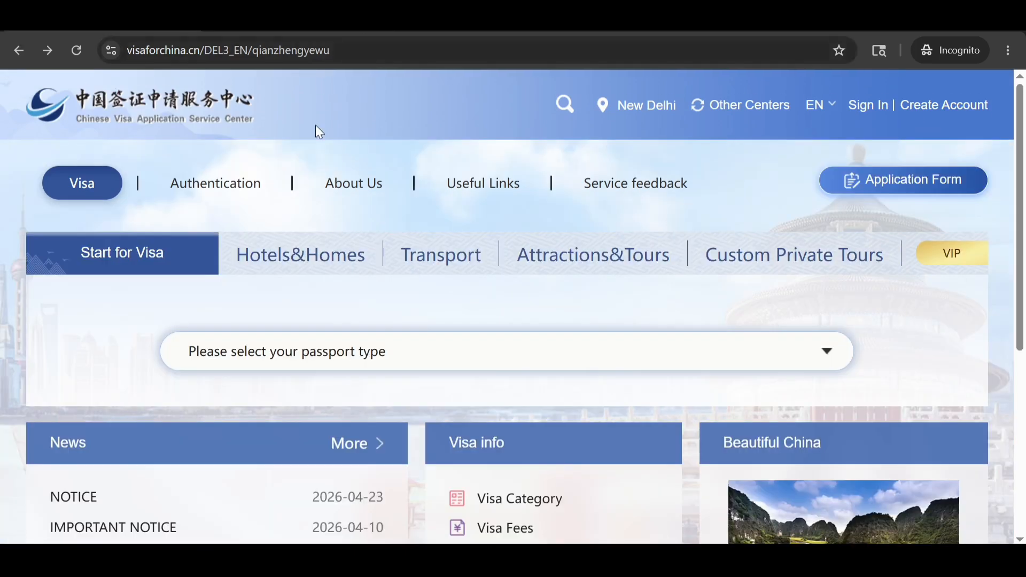
click(294, 19)
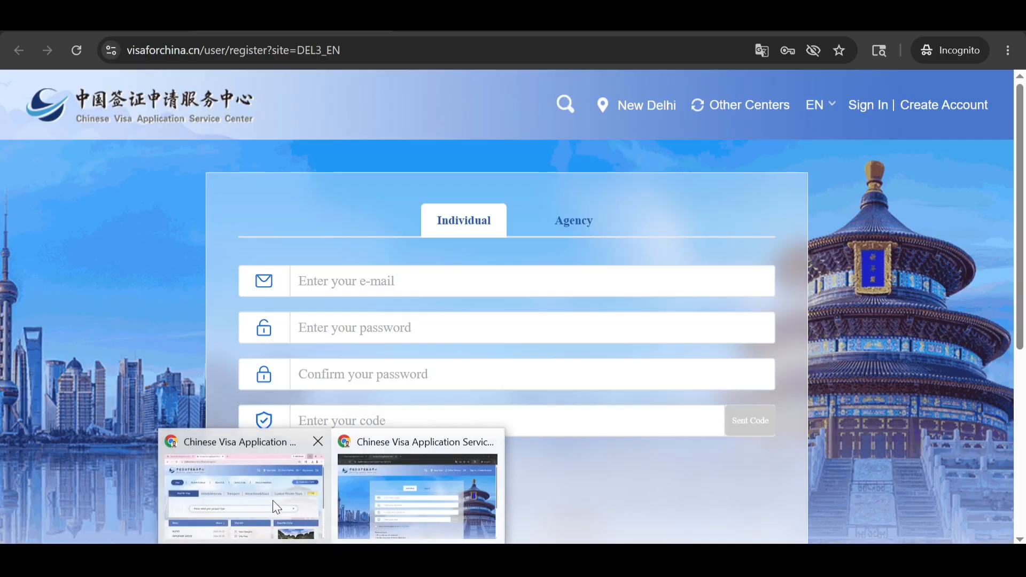
click(273, 501)
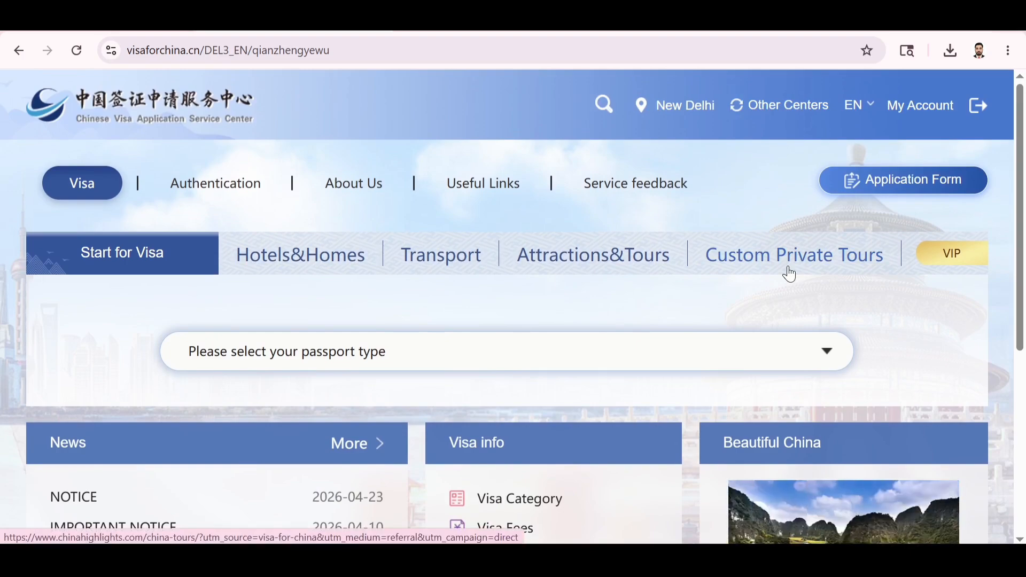
scroll(561, 314, down, 4)
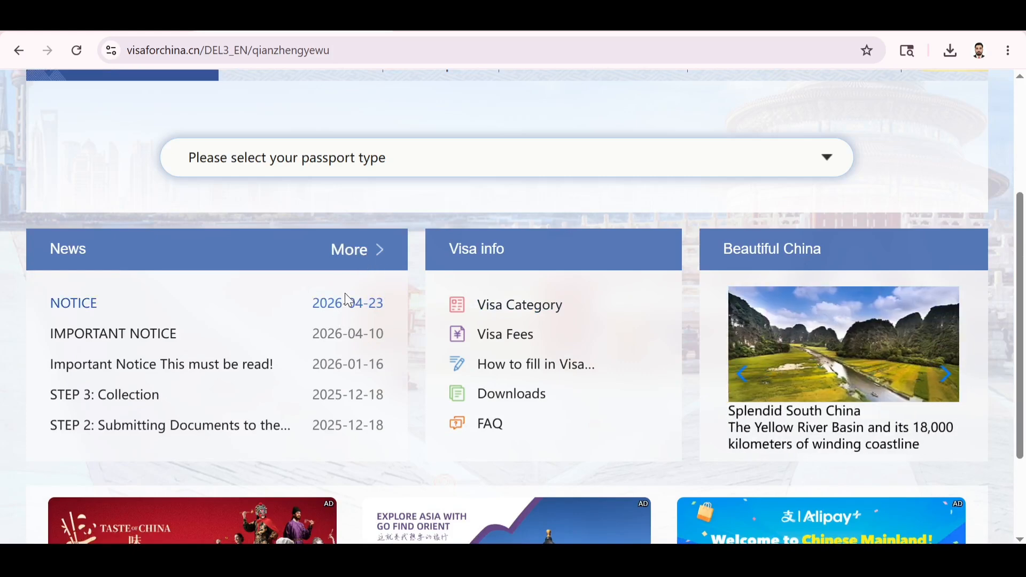
Open the full News list, go to page 2, and open the 'STEP 1: Online Submission' notice.
click(353, 250)
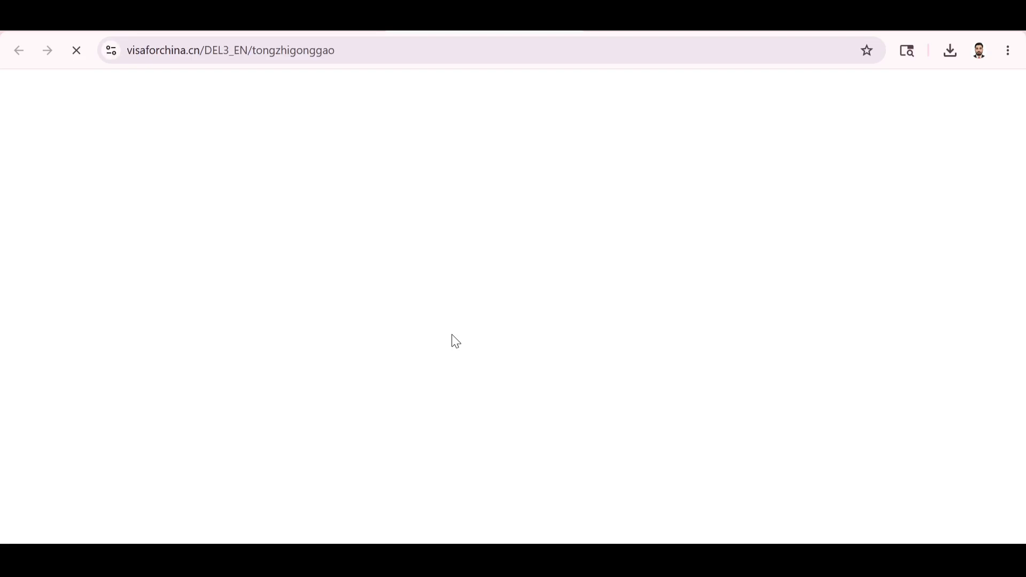
scroll(456, 341, down, 2)
scroll(456, 341, down, 3)
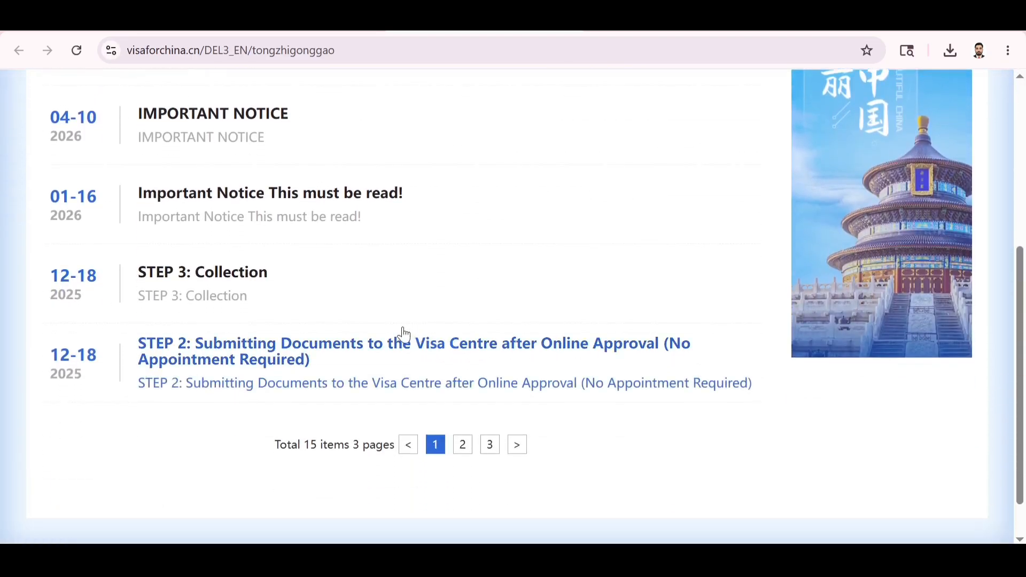
click(463, 446)
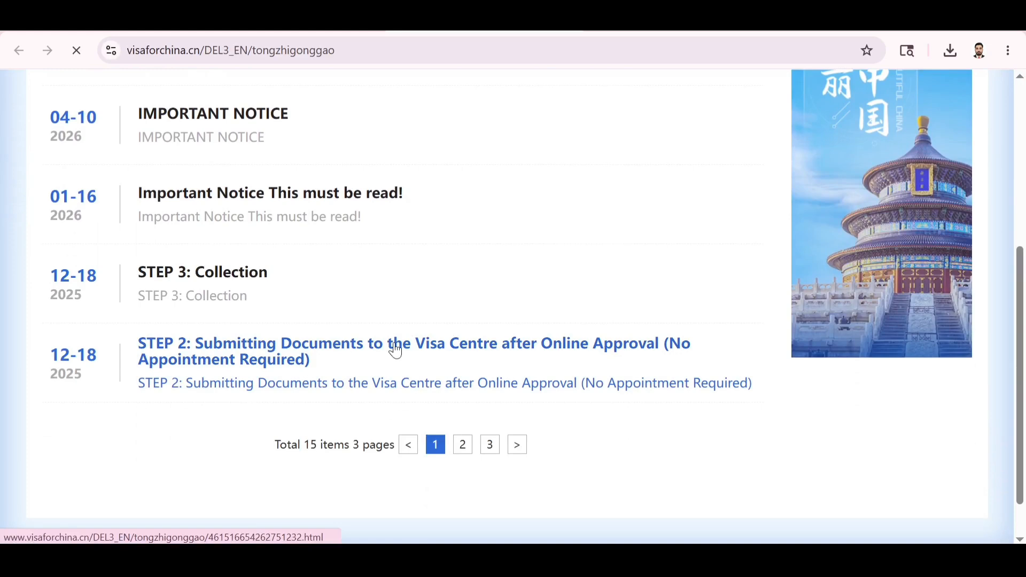
scroll(396, 348, up, 5)
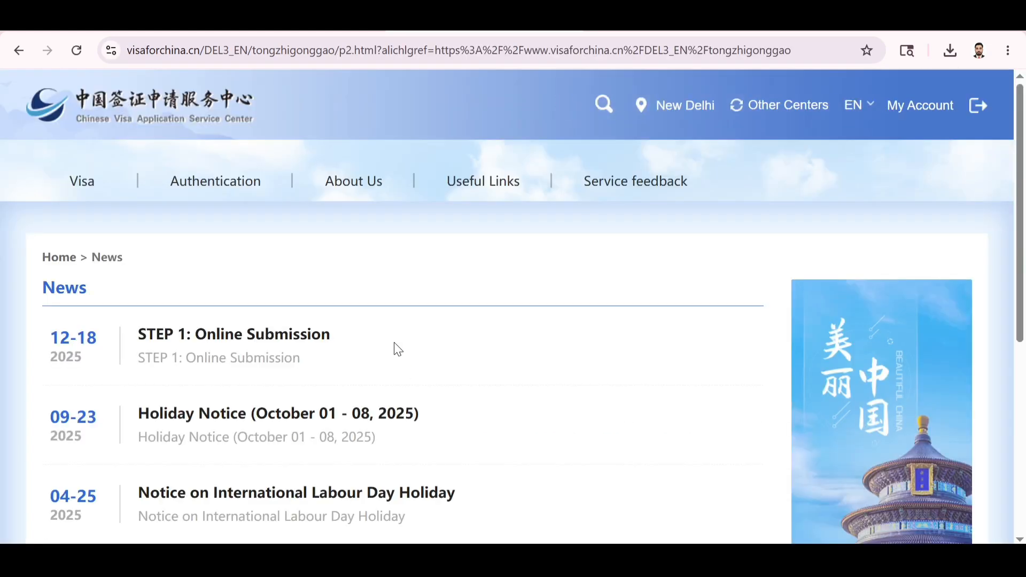
scroll(396, 348, down, 1)
click(282, 328)
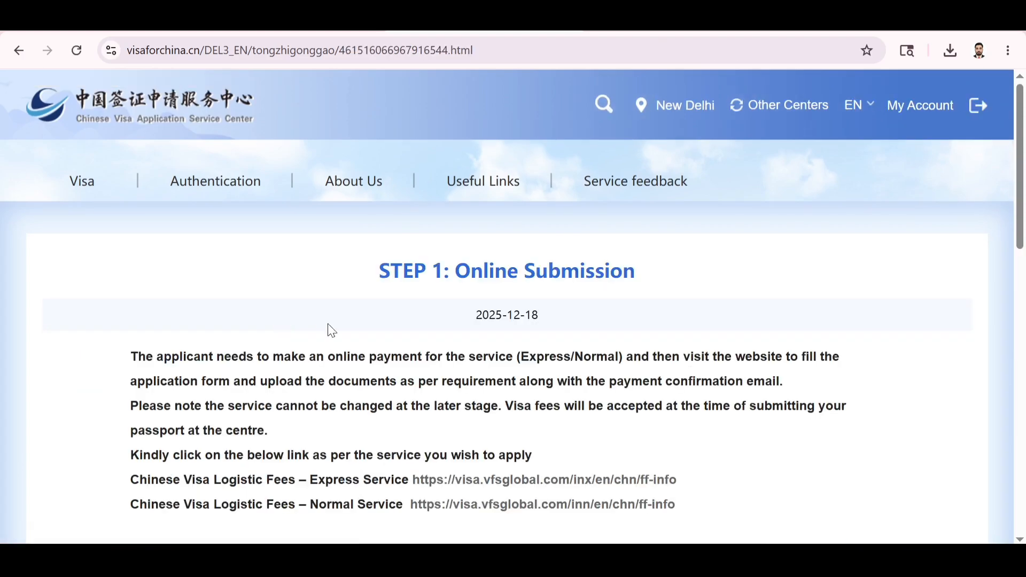
scroll(355, 359, down, 10)
scroll(358, 355, up, 7)
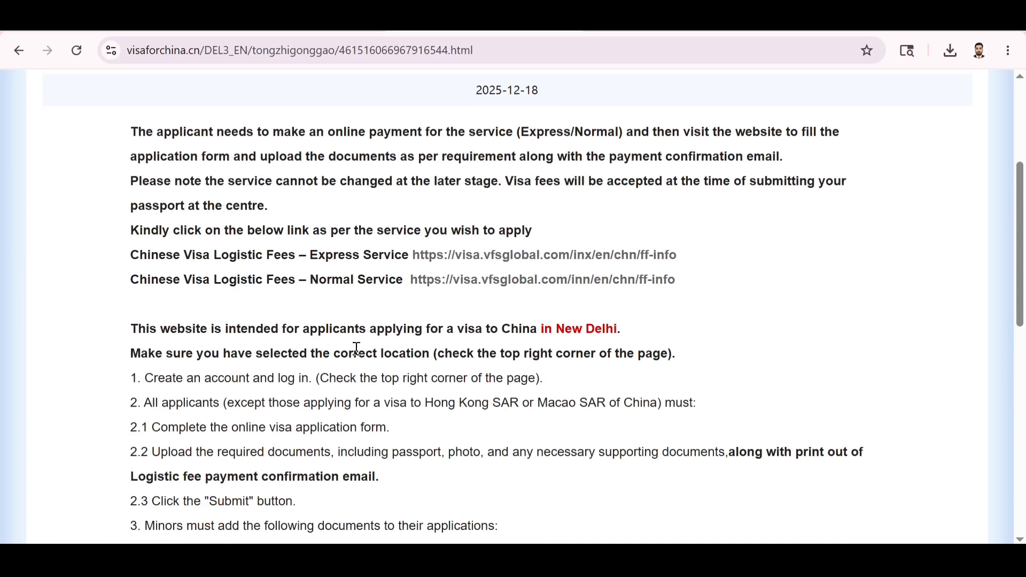
Follow the Normal Service logistic fee link, dismiss the translation offer, and continue to VFS Global.
click(499, 290)
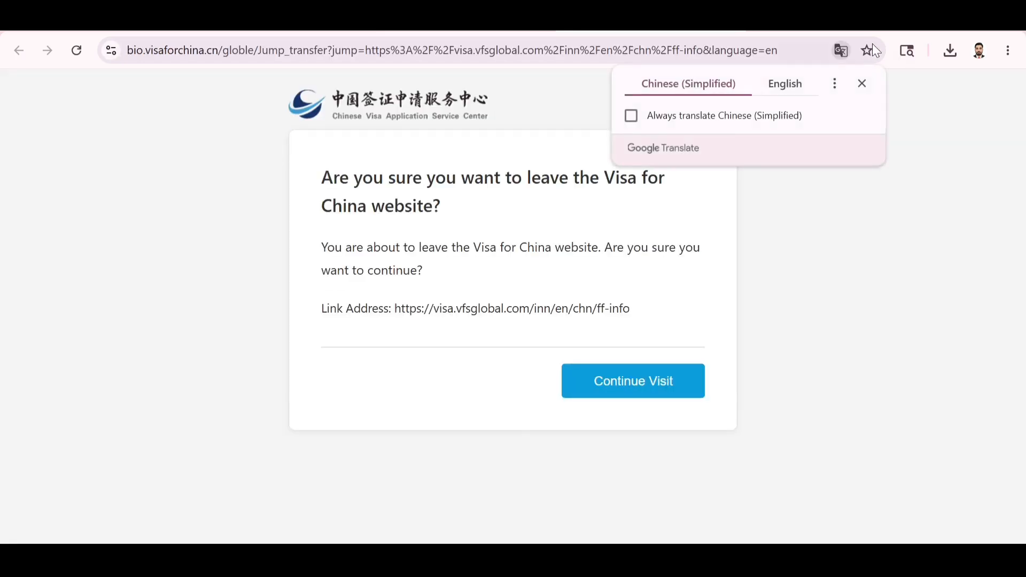
click(787, 83)
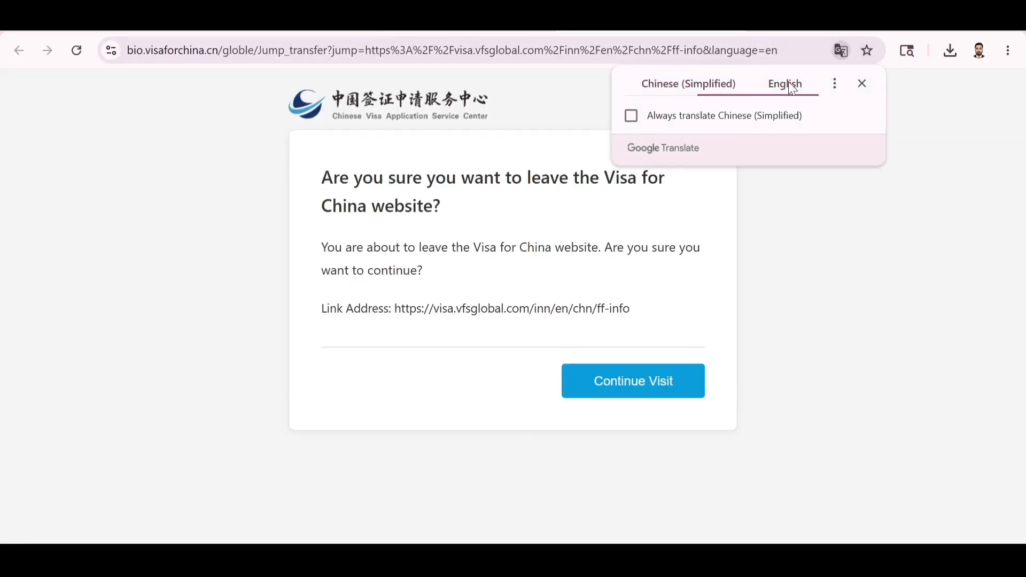
click(867, 89)
click(637, 392)
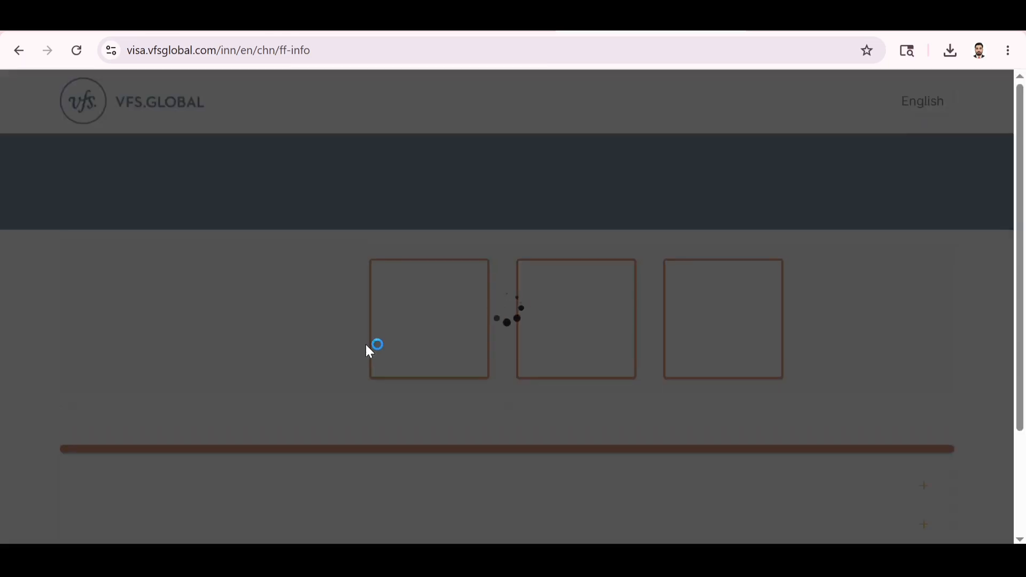
Check the INR 1766.95 Normal Service fee in the table and choose Book Now.
scroll(467, 376, down, 2)
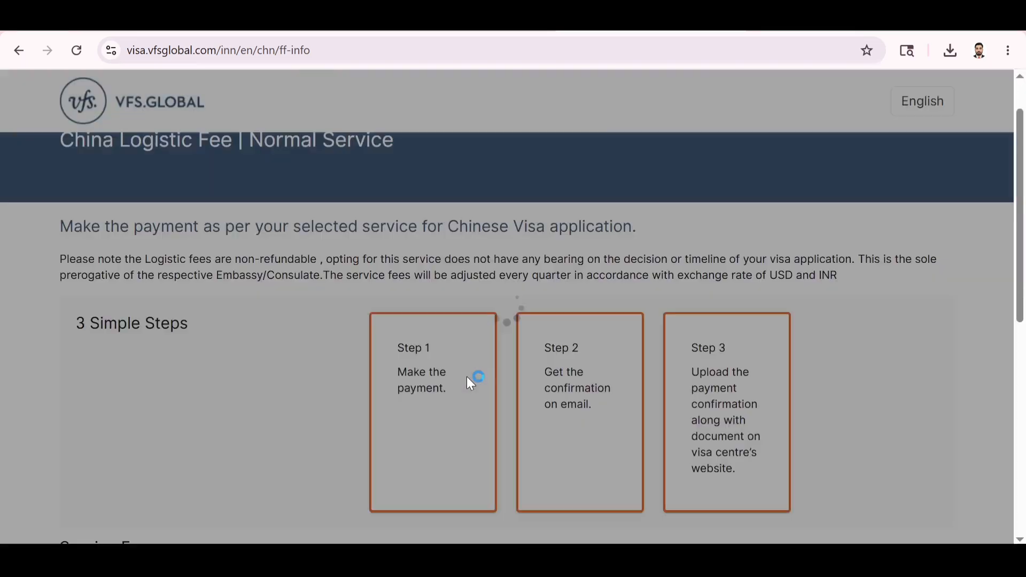
scroll(467, 376, down, 1)
scroll(435, 330, down, 1)
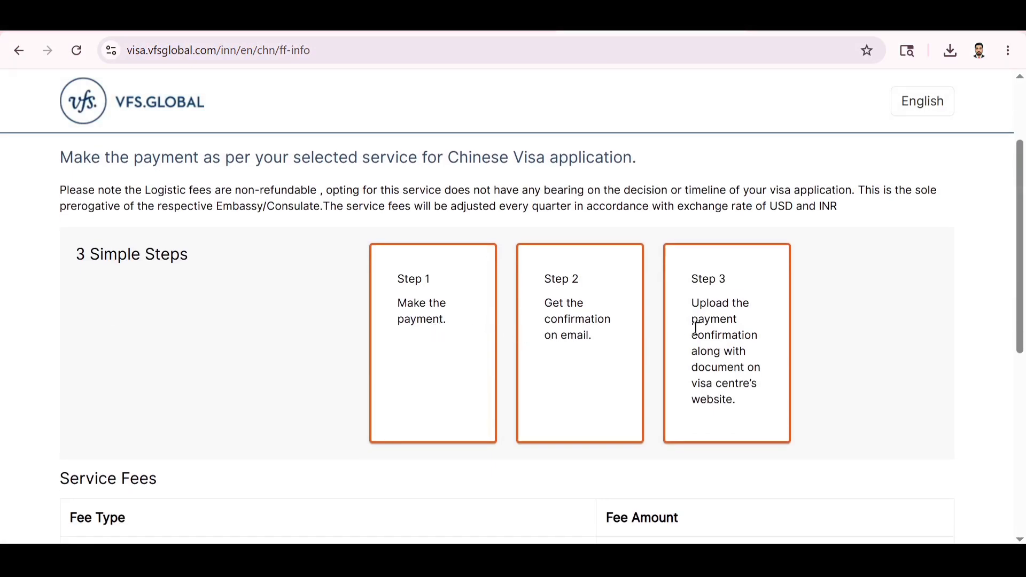
scroll(694, 327, down, 3)
scroll(697, 336, down, 2)
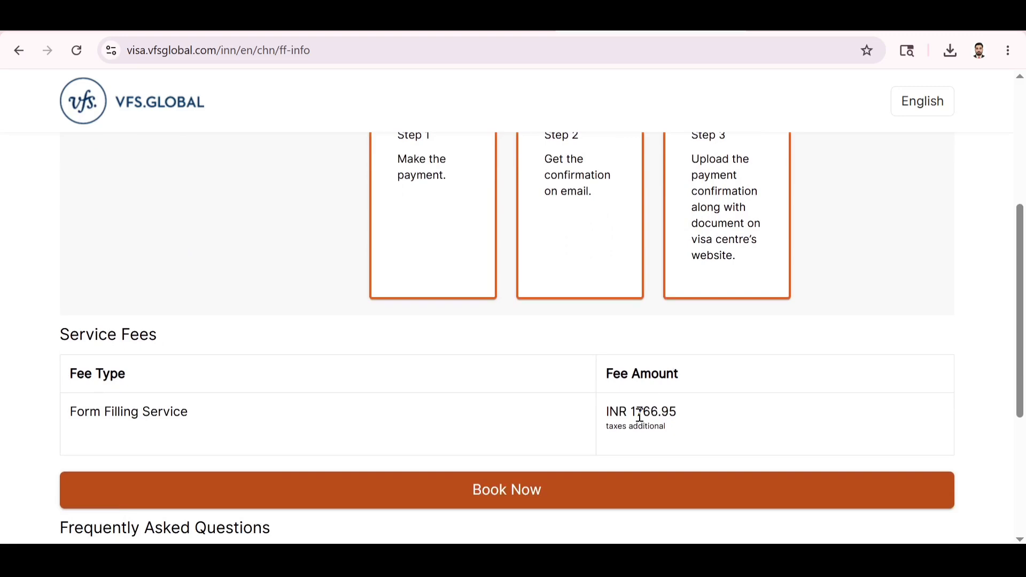
drag(640, 414, 686, 416)
click(688, 417)
scroll(585, 458, up, 5)
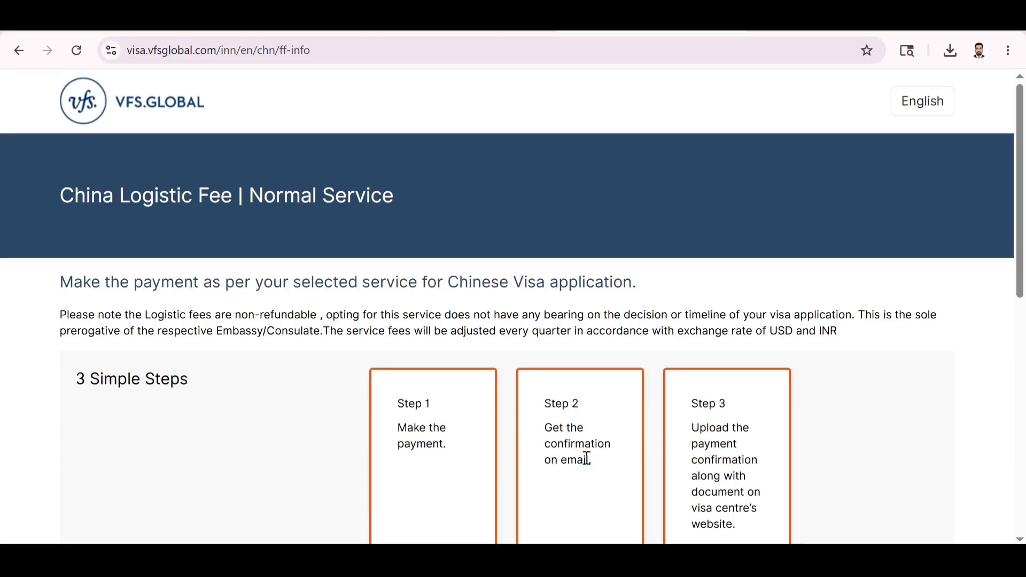
scroll(586, 458, down, 6)
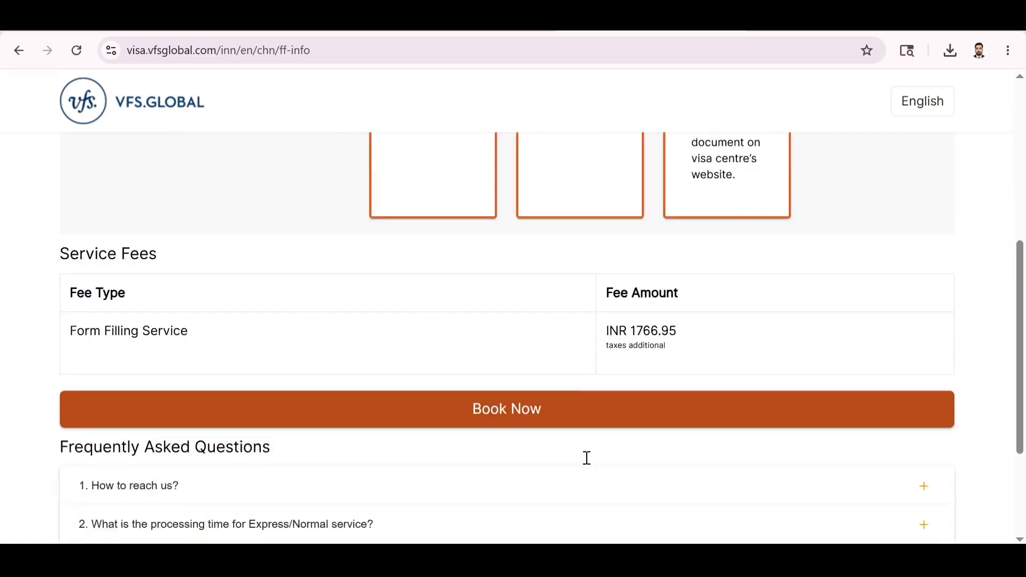
click(506, 379)
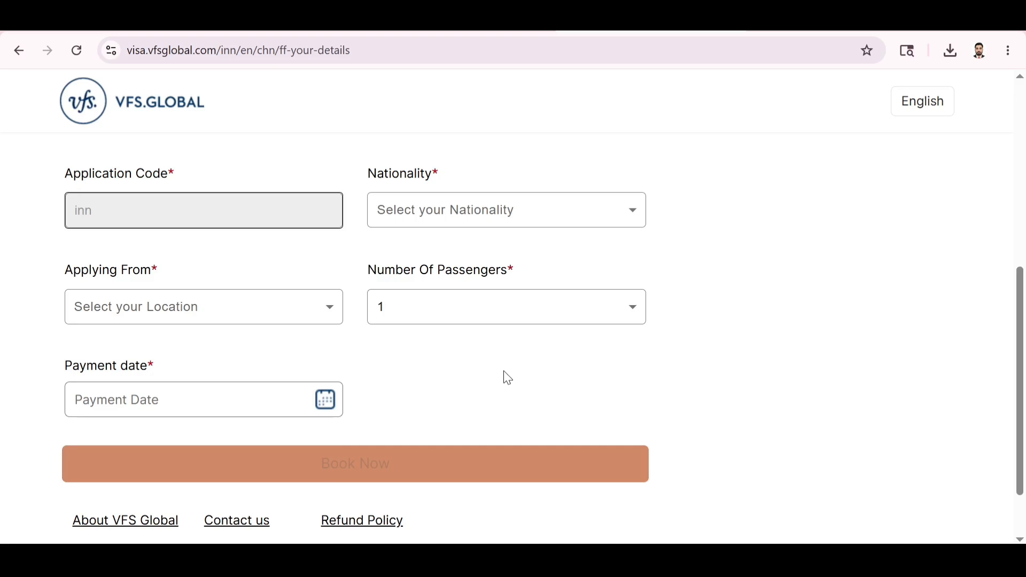
Review the Customer Details form, including the applying-from location choices, without changing the location.
scroll(506, 377, down, 2)
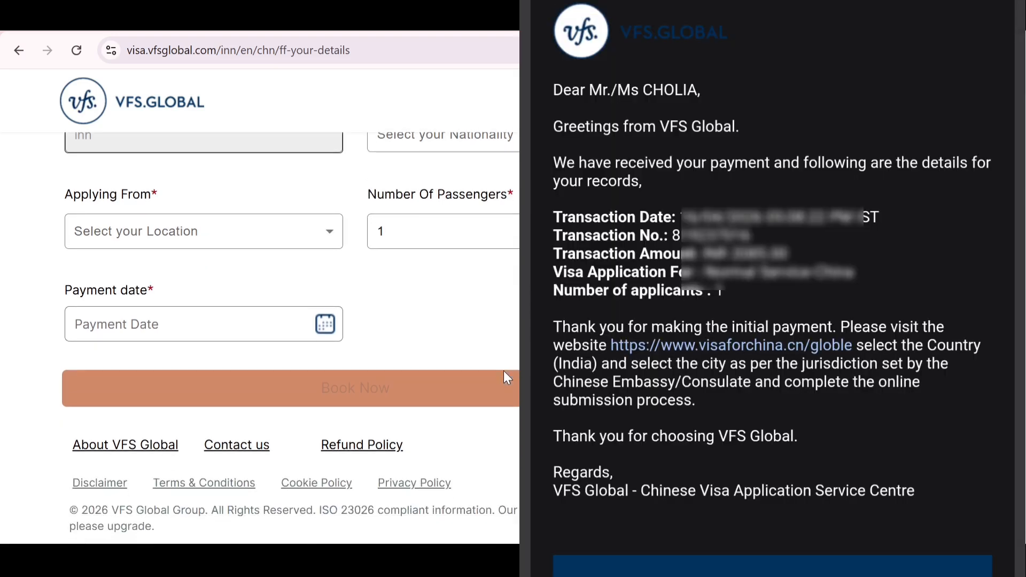
scroll(504, 375, up, 10)
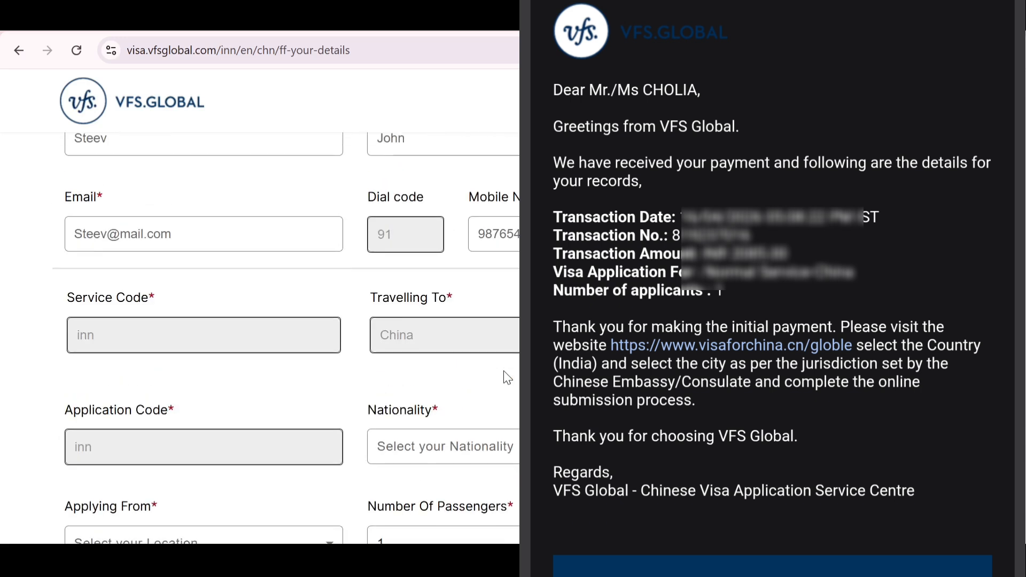
scroll(507, 377, down, 5)
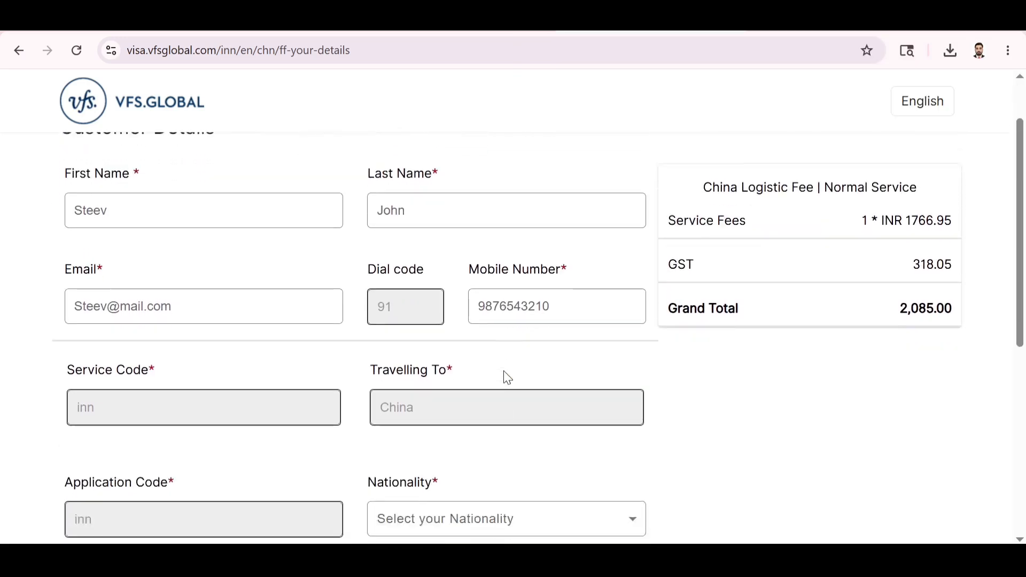
scroll(506, 377, down, 2)
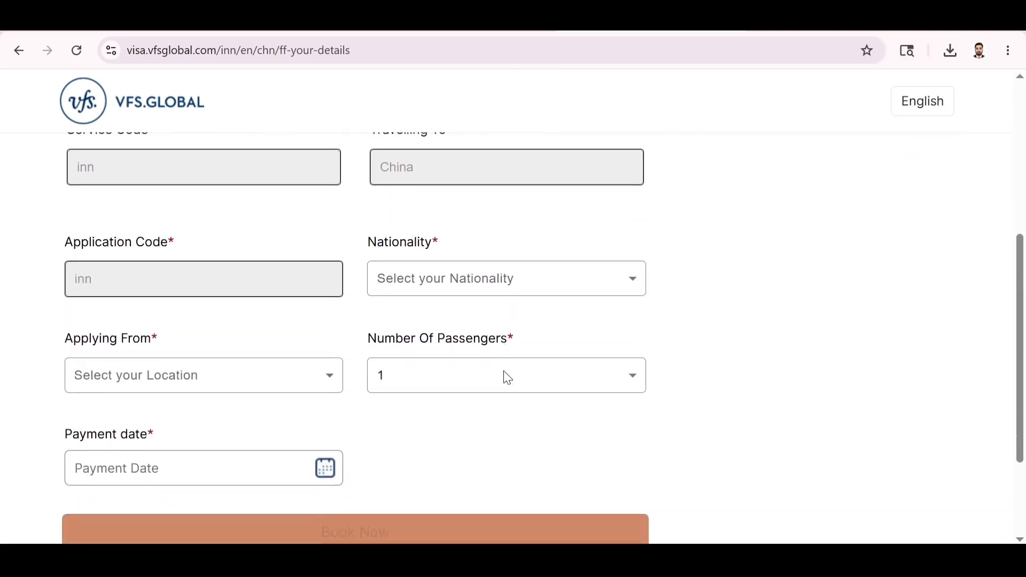
scroll(507, 377, up, 3)
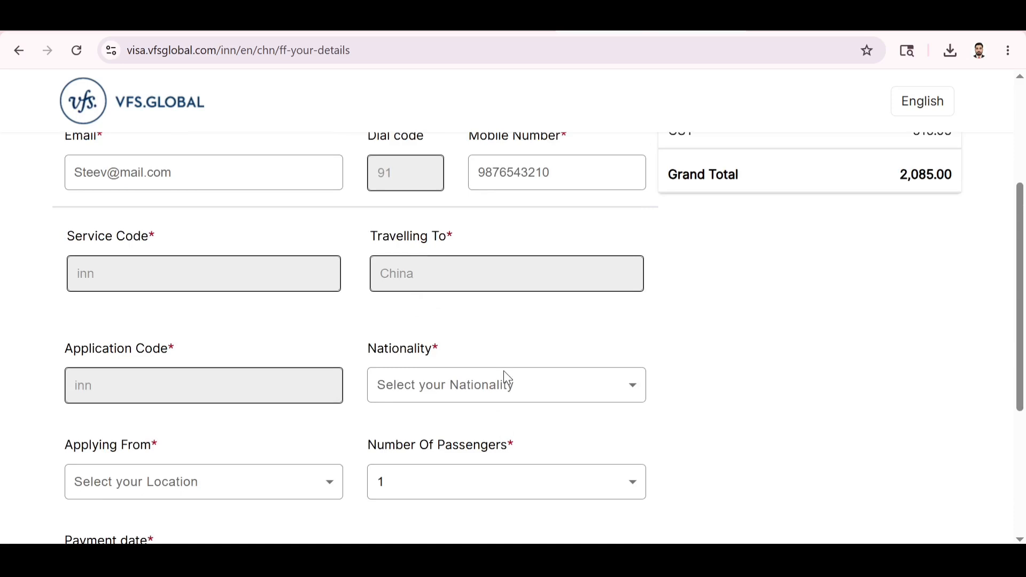
scroll(508, 379, down, 3)
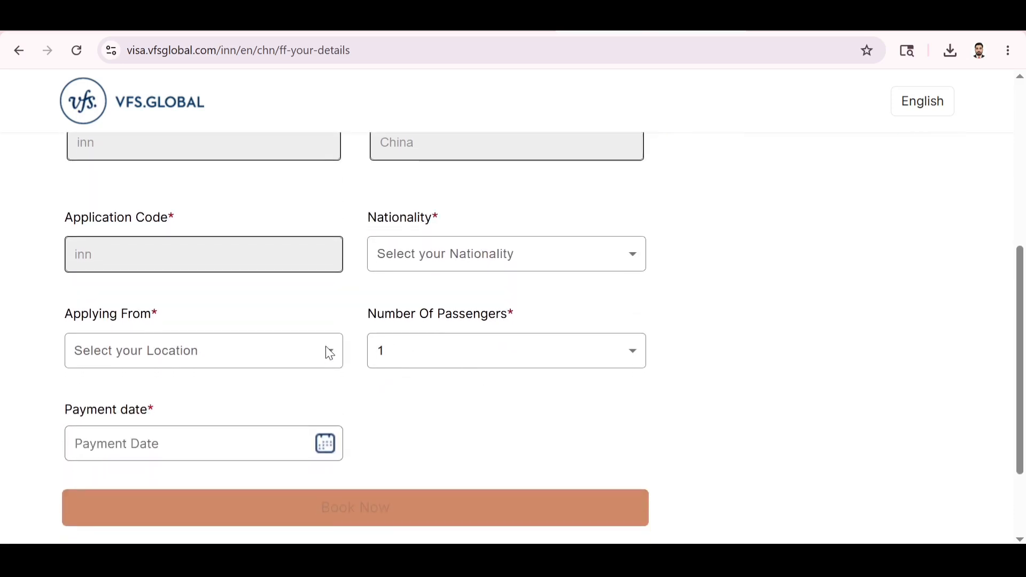
click(320, 365)
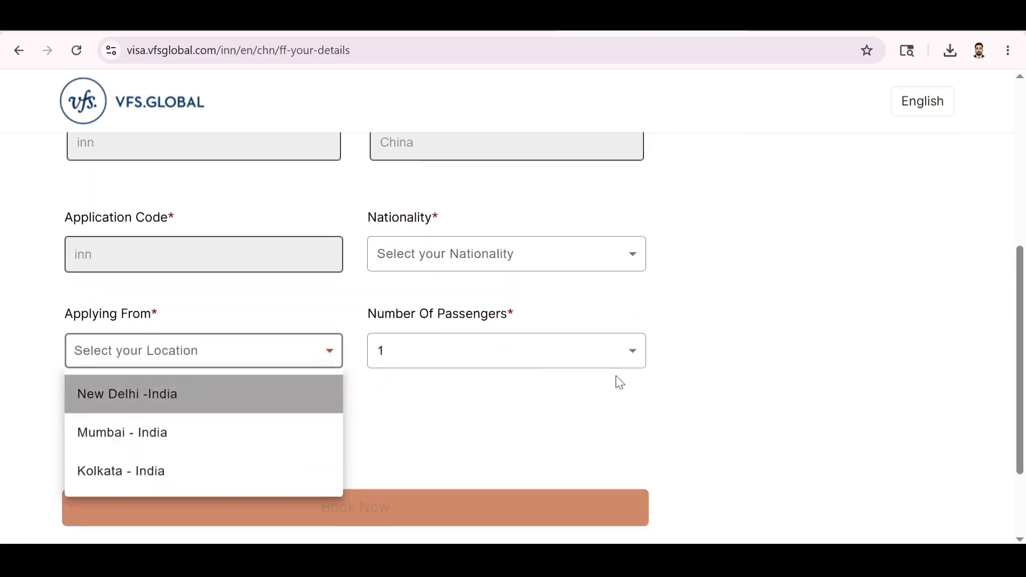
click(573, 416)
scroll(483, 359, up, 6)
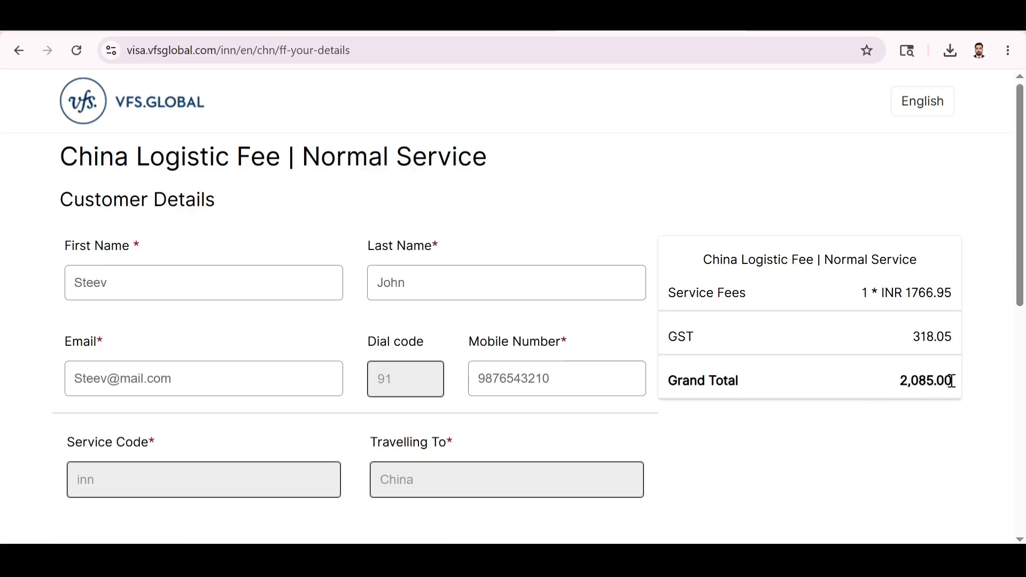
Check the 2,085.00 grand total and 318.05 GST in the summary card.
drag(952, 381, 864, 389)
click(827, 431)
drag(913, 330, 928, 342)
click(909, 402)
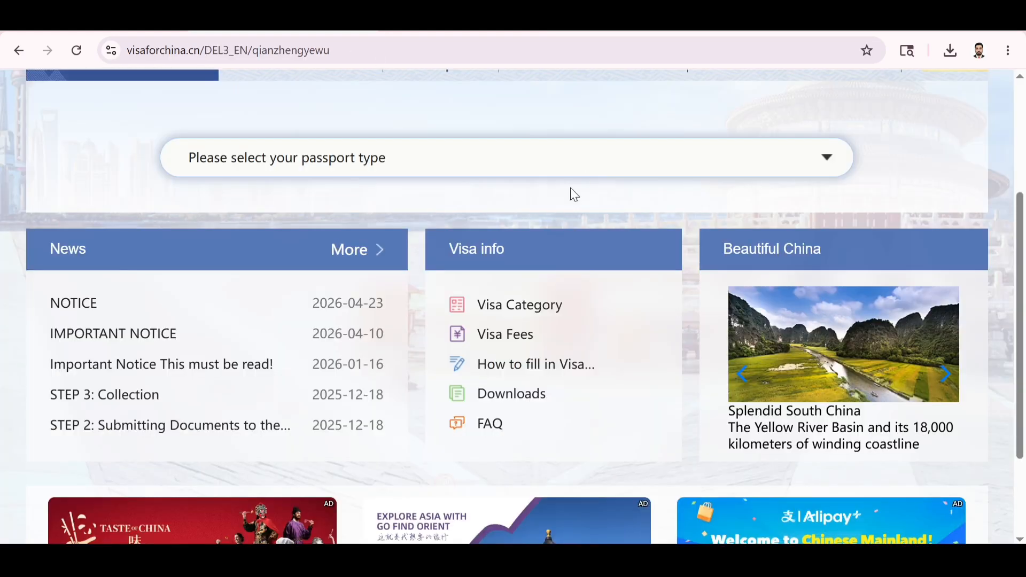
Open the Application Form, confirm New Delhi as the submission centre, and start the COVA form.
scroll(570, 187, up, 4)
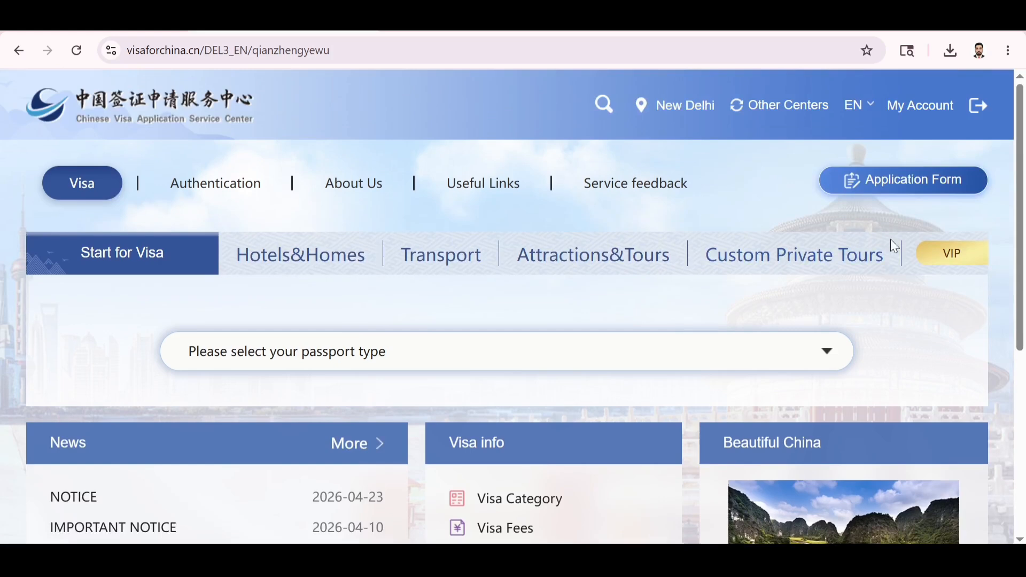
click(906, 185)
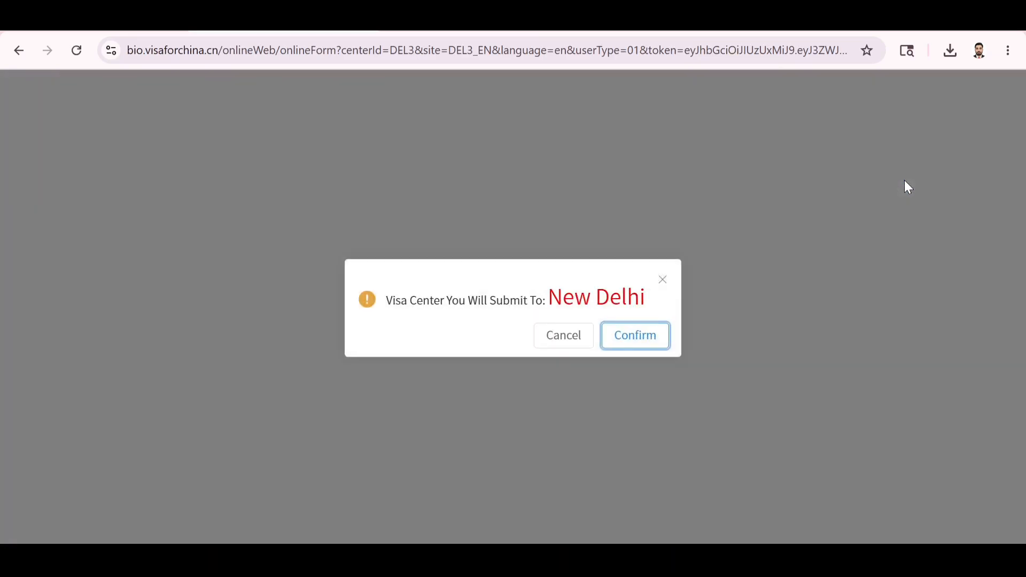
click(625, 338)
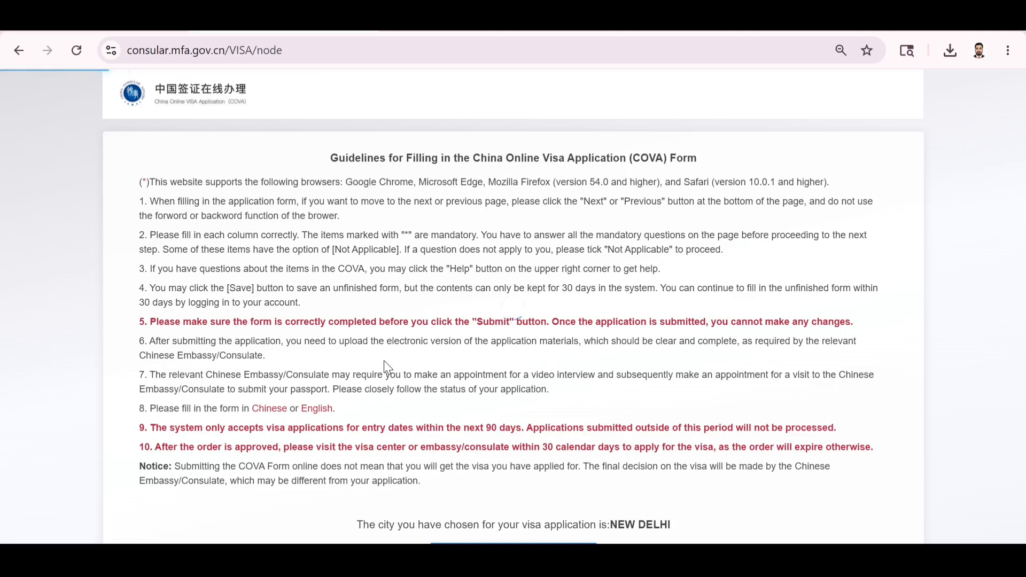
scroll(442, 336, down, 1)
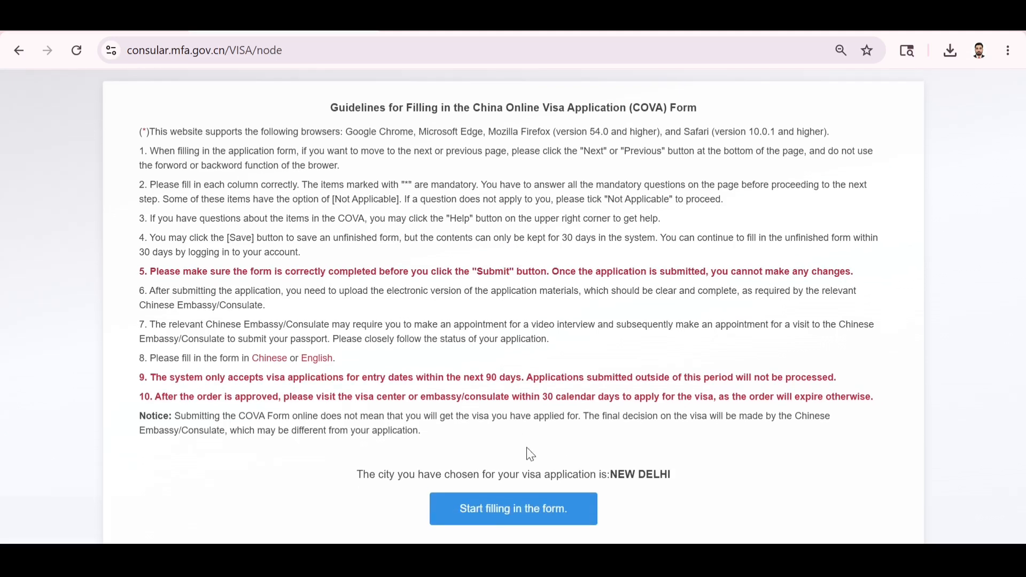
click(489, 521)
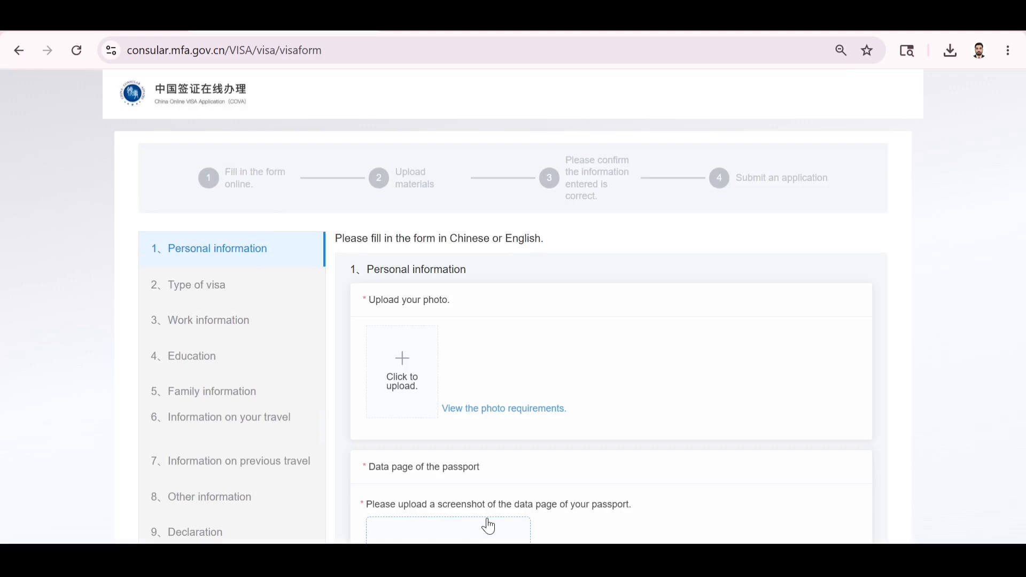
Read through the photo requirements and confirm them before the applicant photo is uploaded.
scroll(489, 527, down, 4)
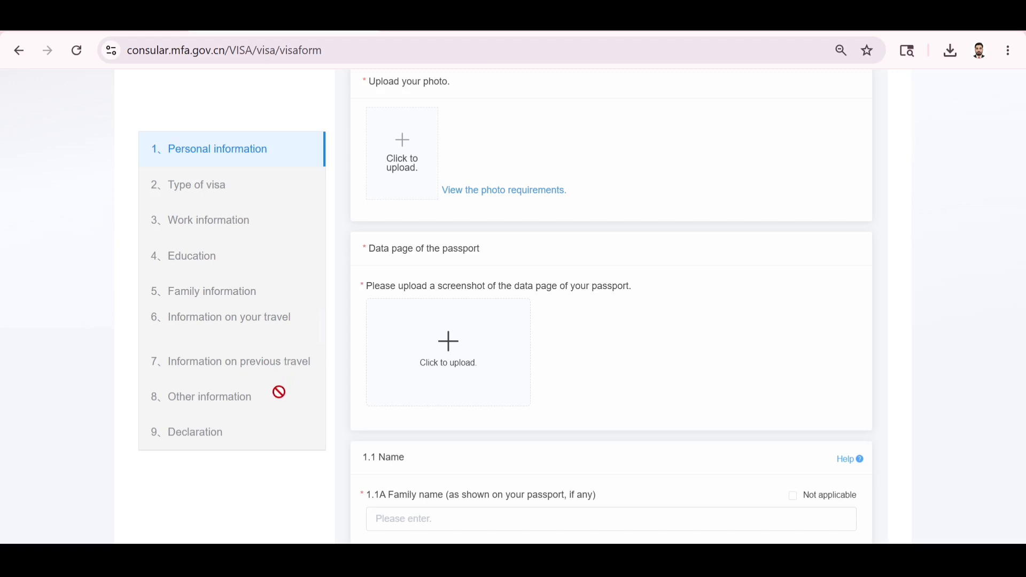
scroll(263, 416, up, 4)
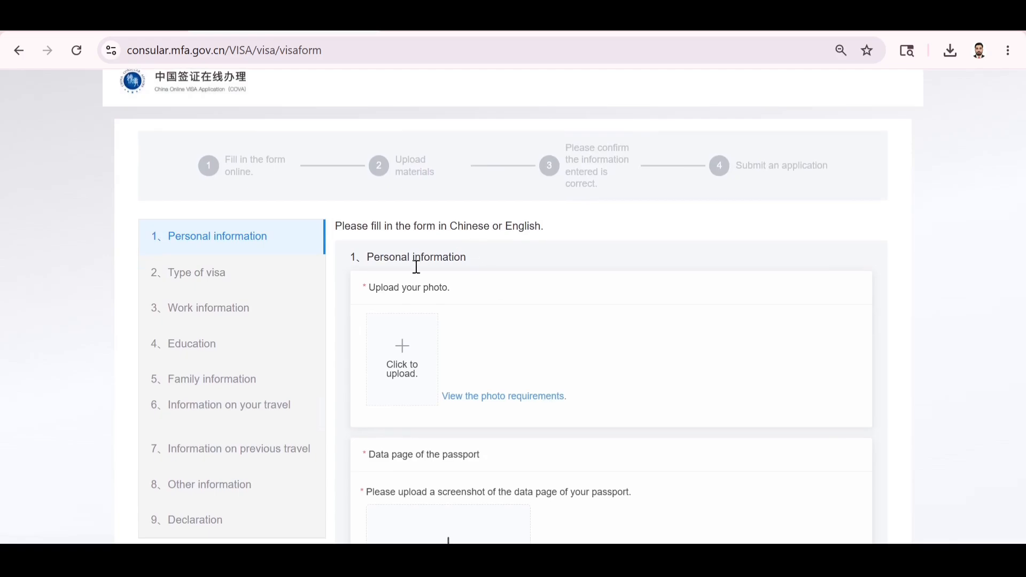
click(481, 400)
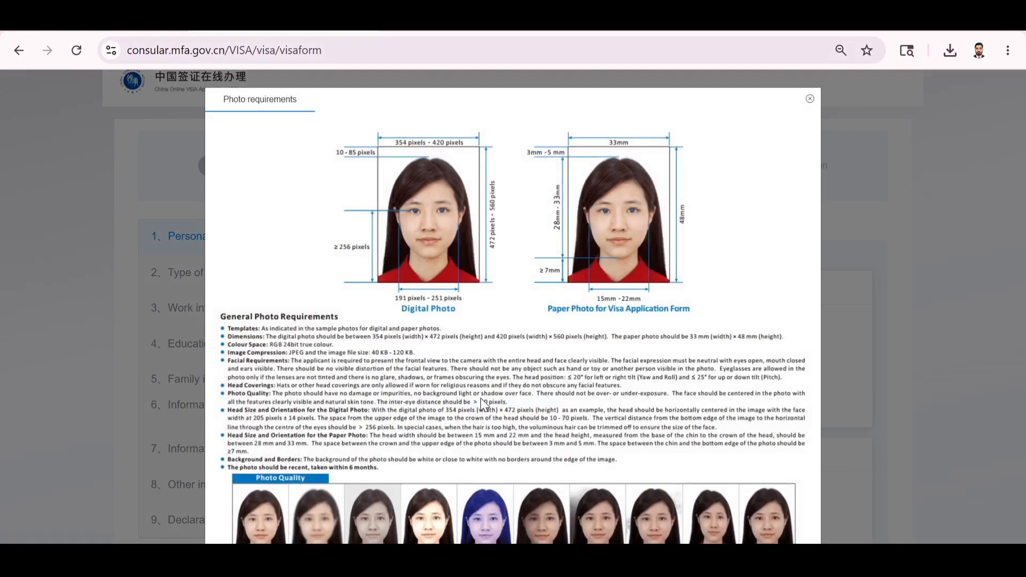
scroll(426, 397, down, 5)
scroll(426, 397, up, 6)
scroll(426, 397, down, 6)
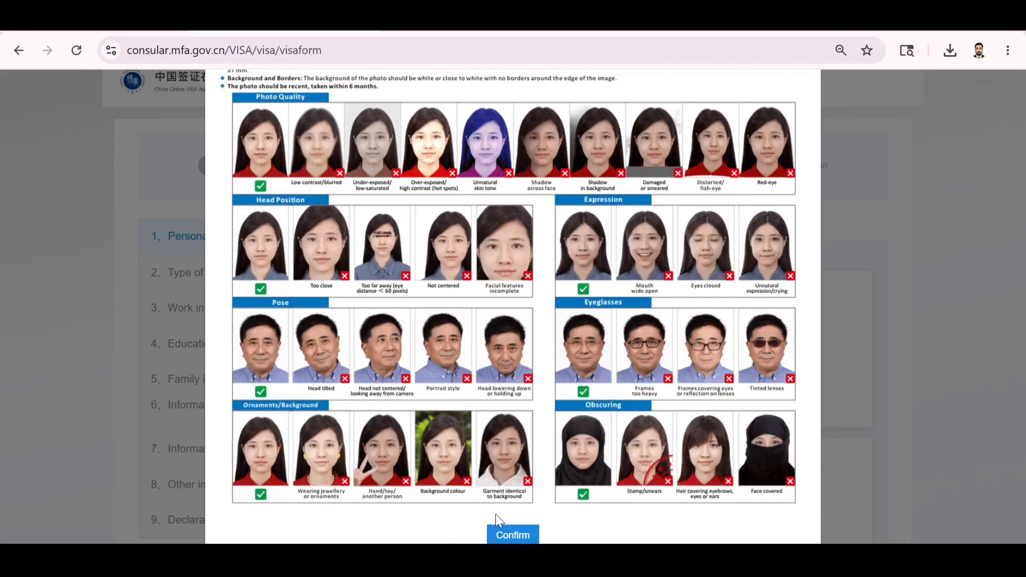
click(503, 534)
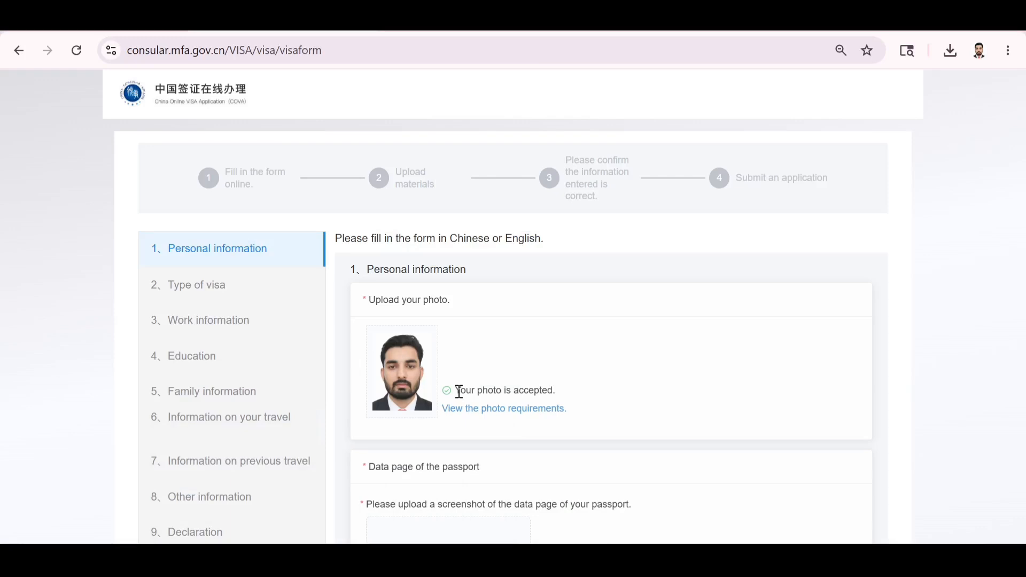
Upload a screenshot of the passport data page below the accepted photo.
drag(457, 390, 561, 394)
click(571, 396)
scroll(570, 396, down, 4)
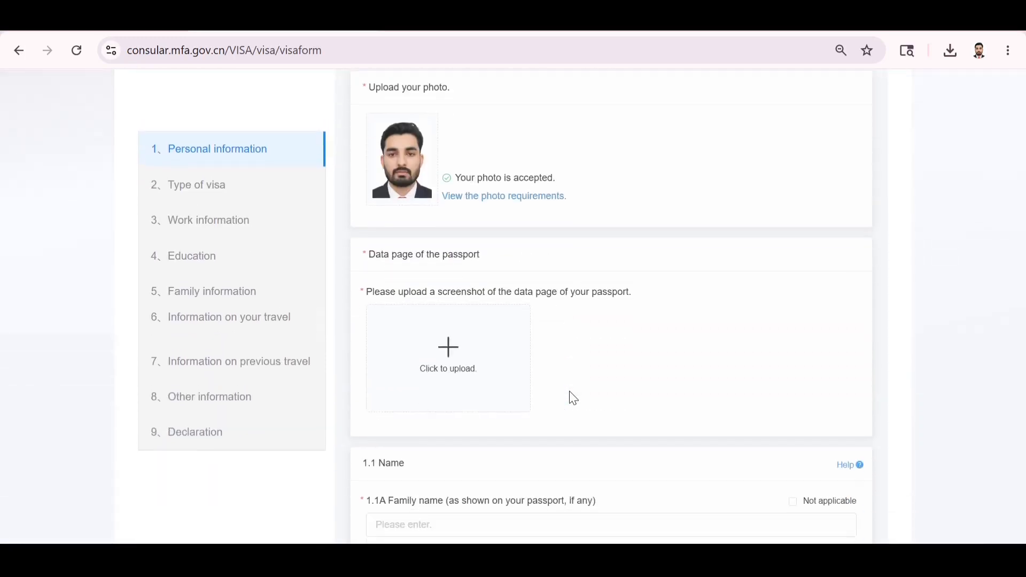
click(457, 371)
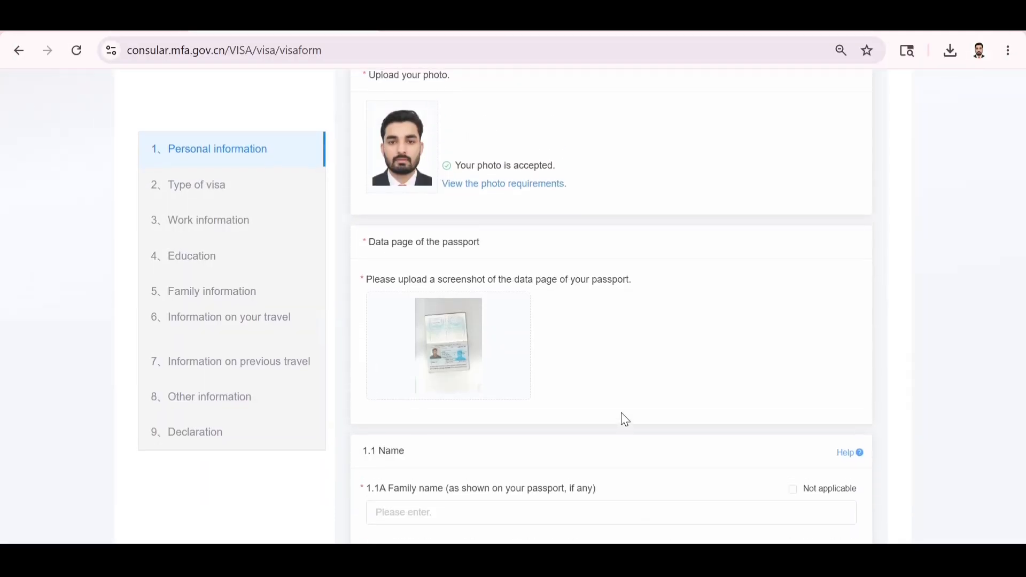
scroll(626, 419, down, 3)
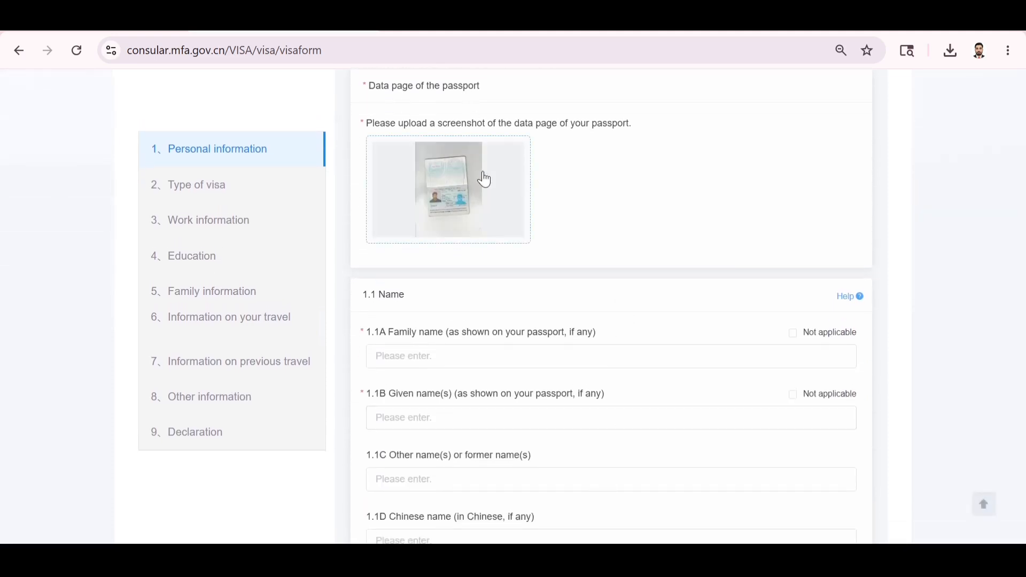
scroll(677, 291, down, 2)
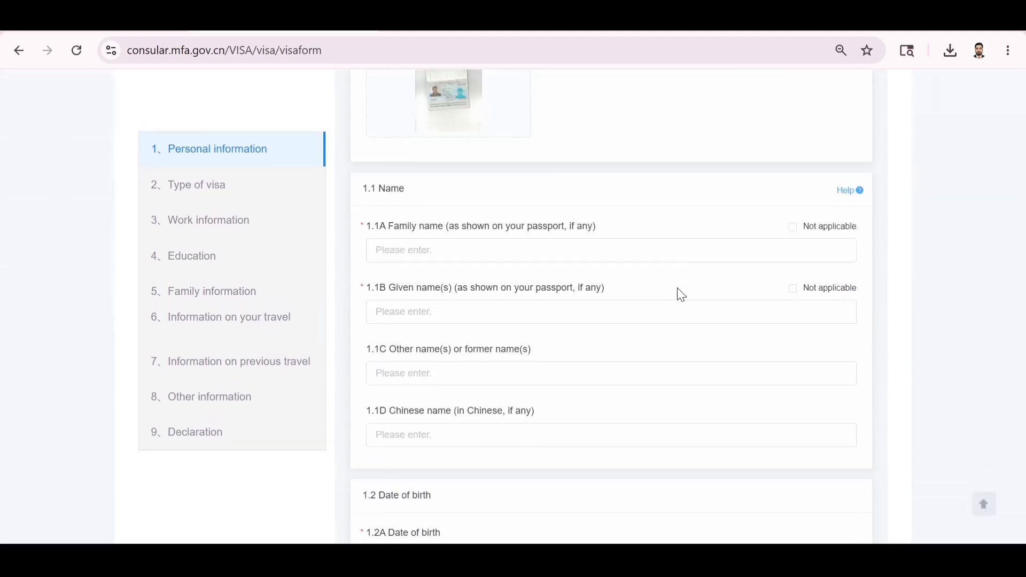
Mark the family name (1.1A) as not applicable and enter the given name.
click(471, 252)
text(J)
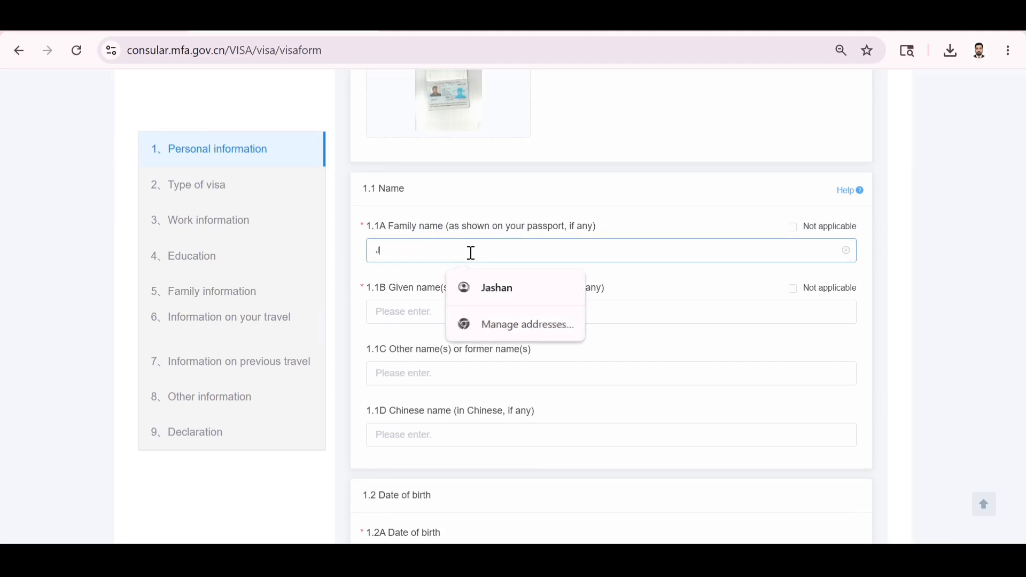
key(BackSpace)
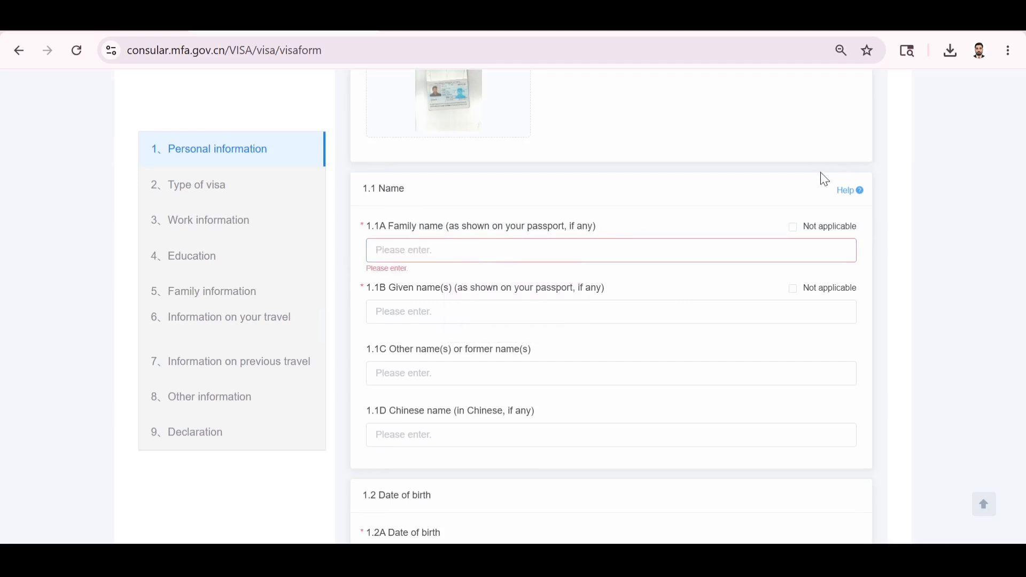
click(793, 227)
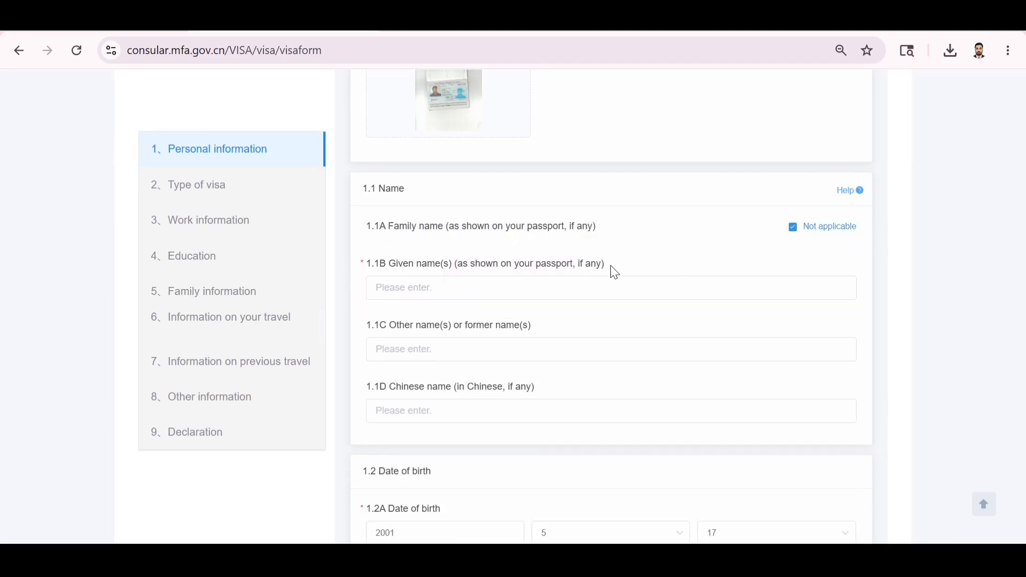
click(528, 289)
text(JHJHG)
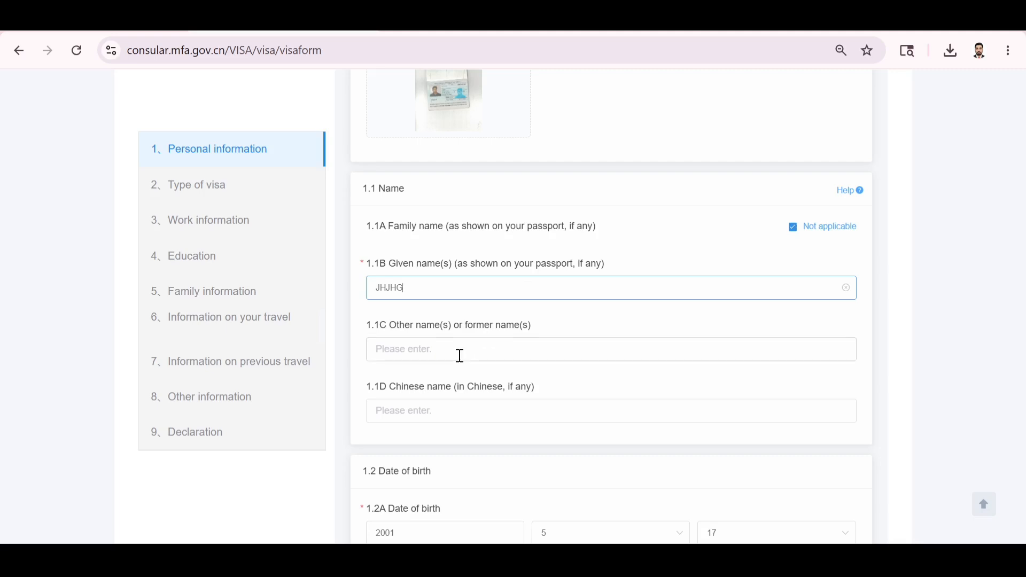
scroll(460, 355, down, 4)
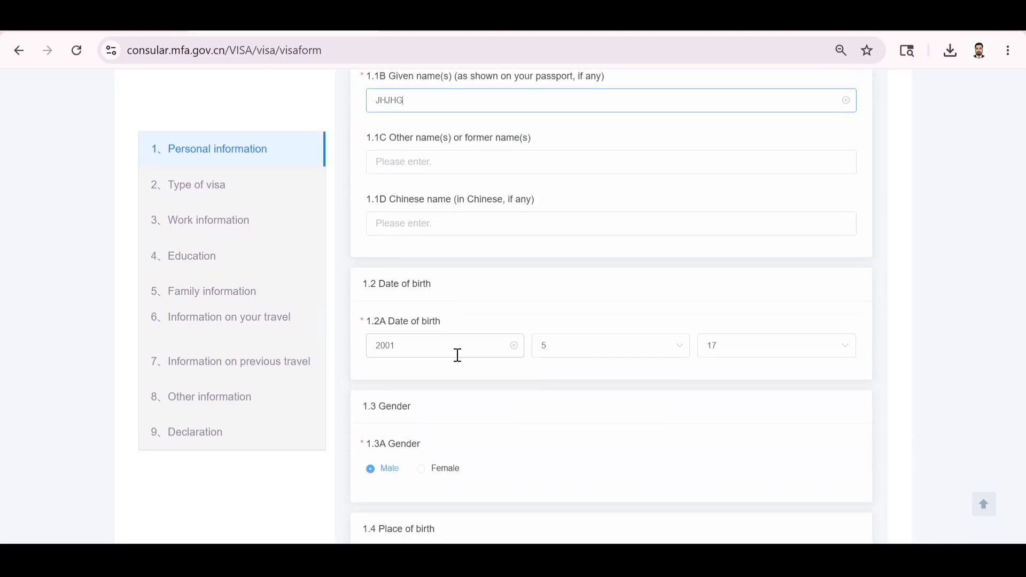
Change the year of birth to 1999.
click(458, 355)
key(BackSpace)
key(BackSpace)
key(BackSpace)
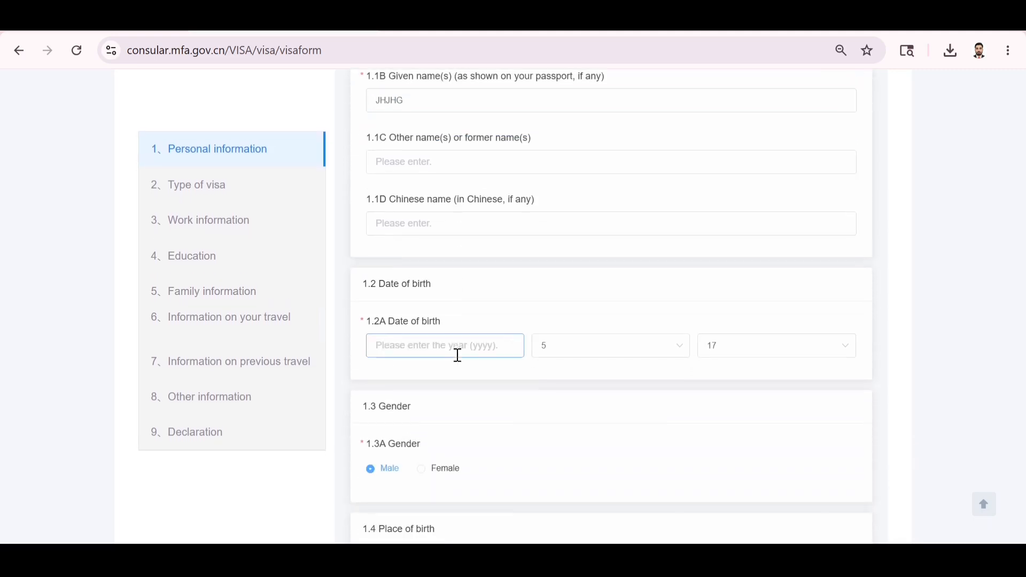
text(1999)
click(505, 415)
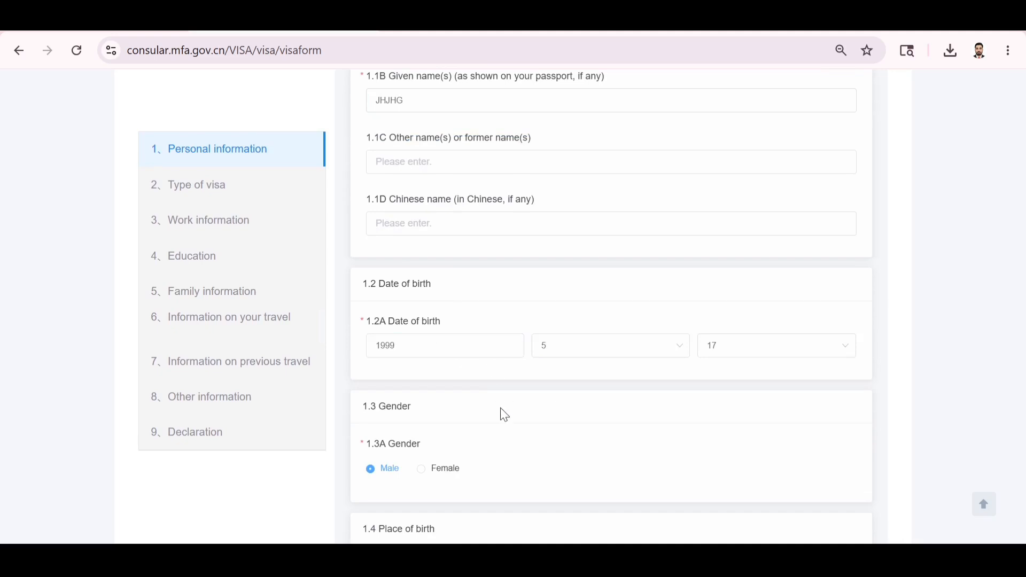
scroll(505, 415, down, 5)
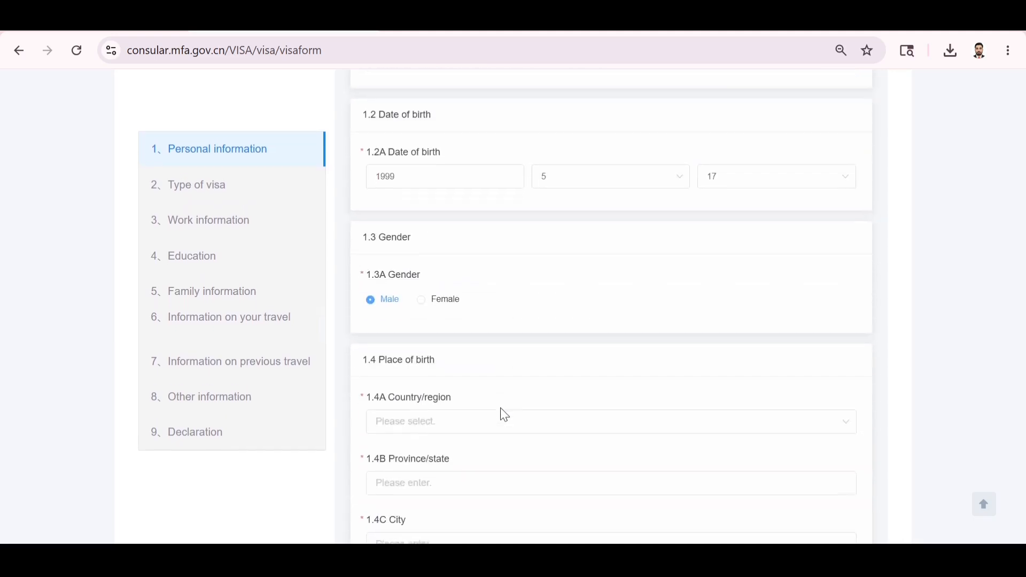
Set the place of birth to India, with HR as both province and city.
click(453, 340)
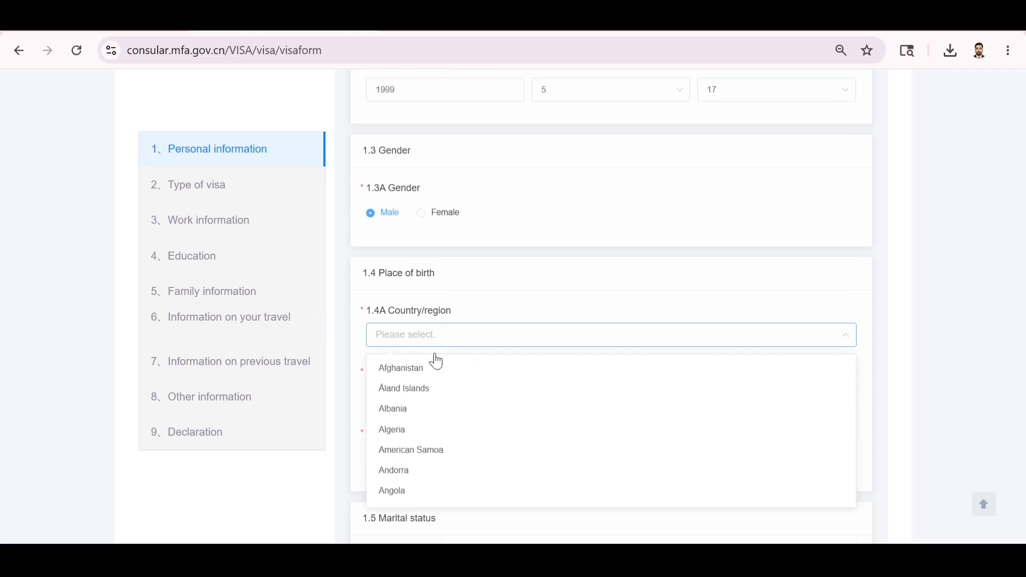
text(III)
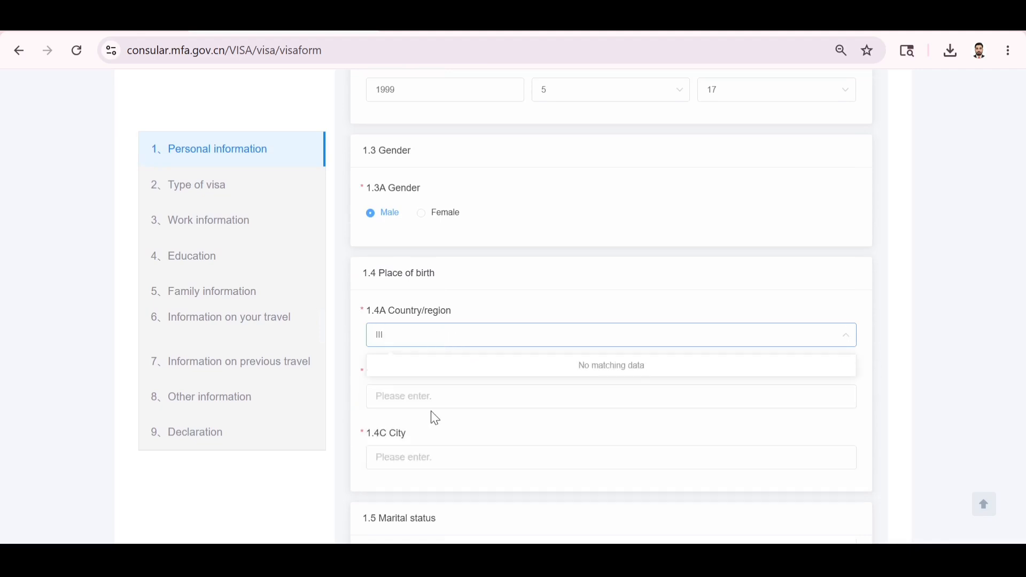
key(BackSpace)
key(BackSpace)
text(IND)
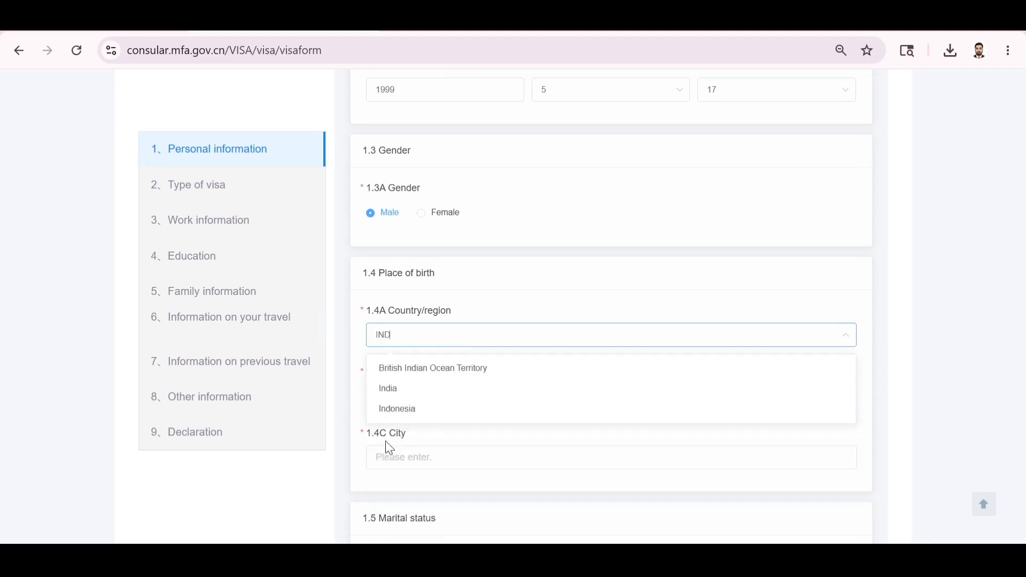
click(406, 390)
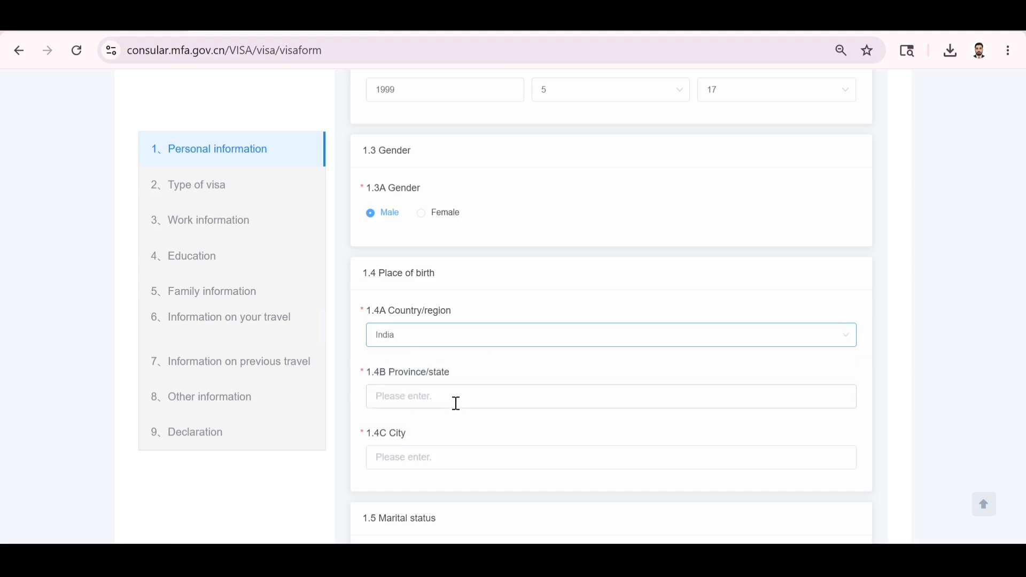
click(451, 402)
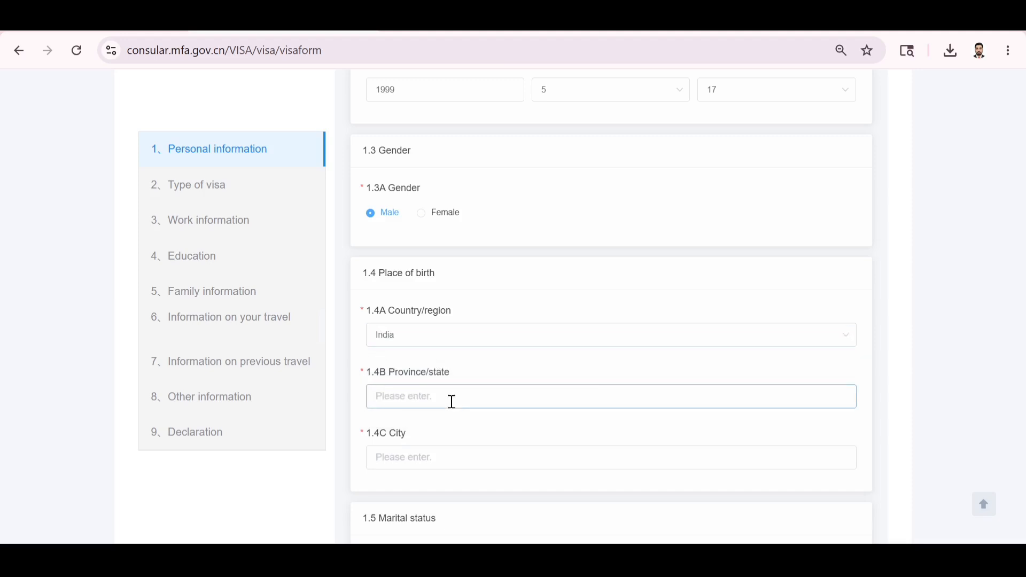
text(HR)
click(411, 454)
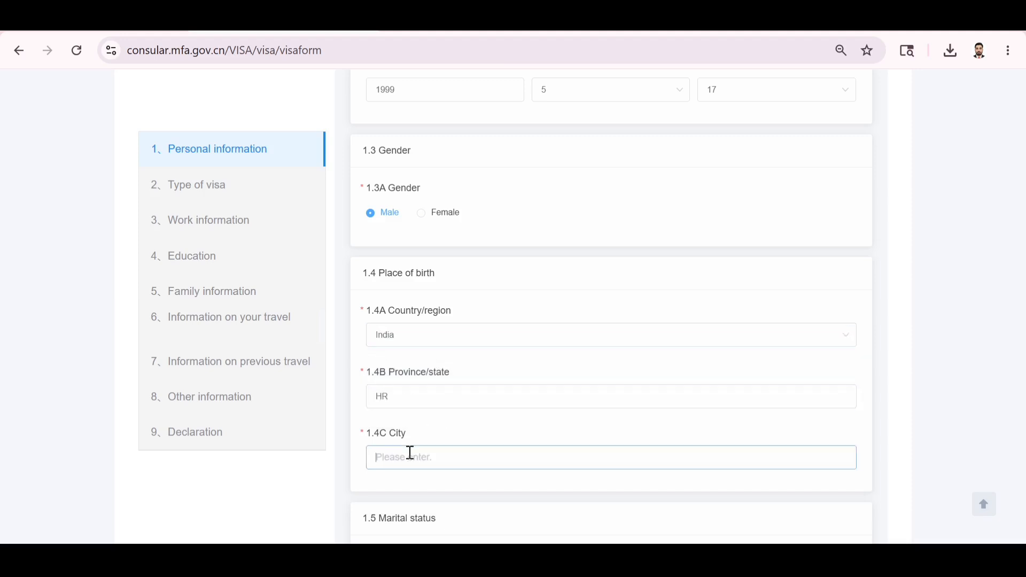
text(HR)
scroll(409, 453, down, 2)
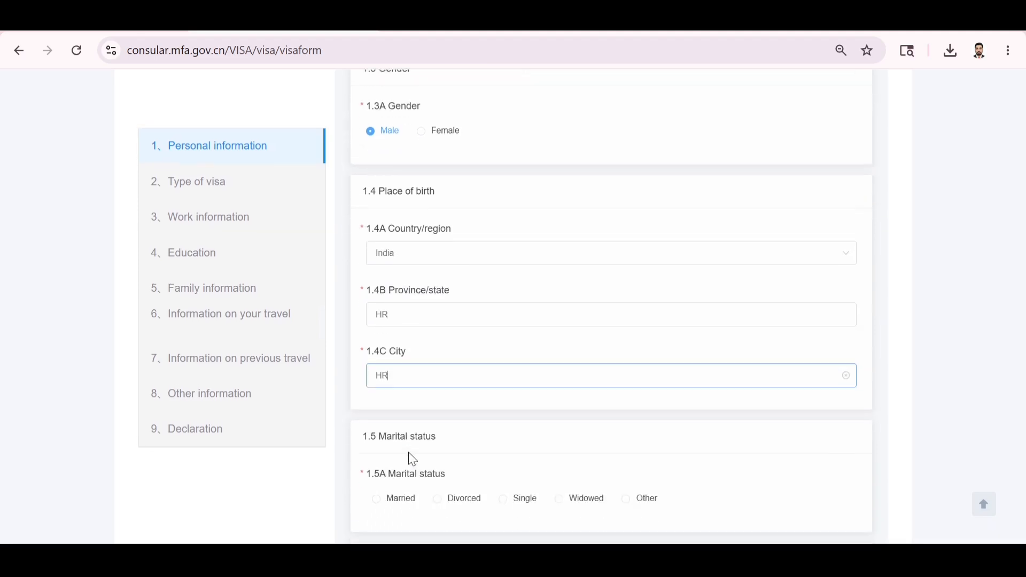
scroll(427, 456, down, 2)
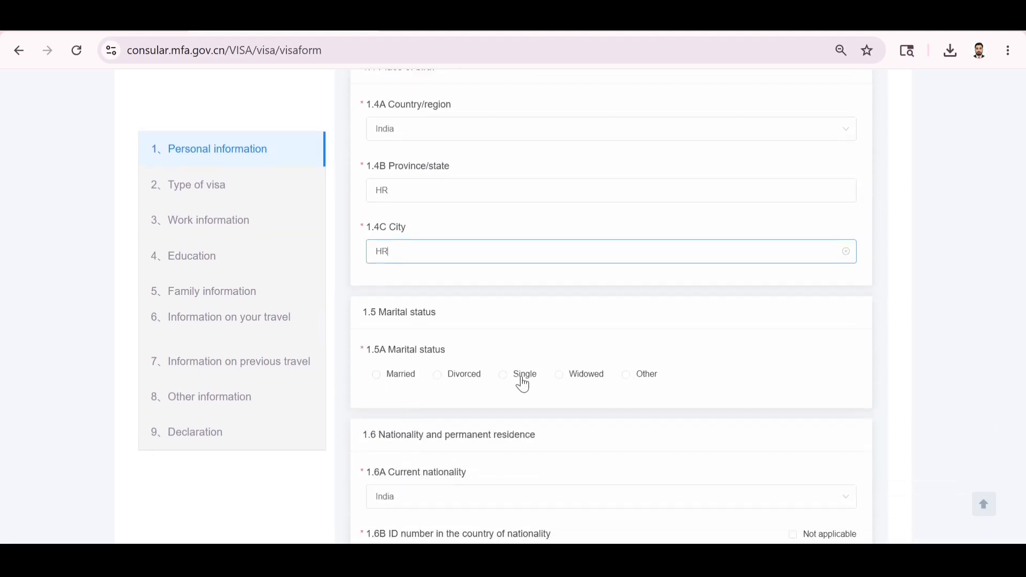
Set marital status to Single and mark the national ID number as not applicable.
click(503, 377)
scroll(586, 443, down, 4)
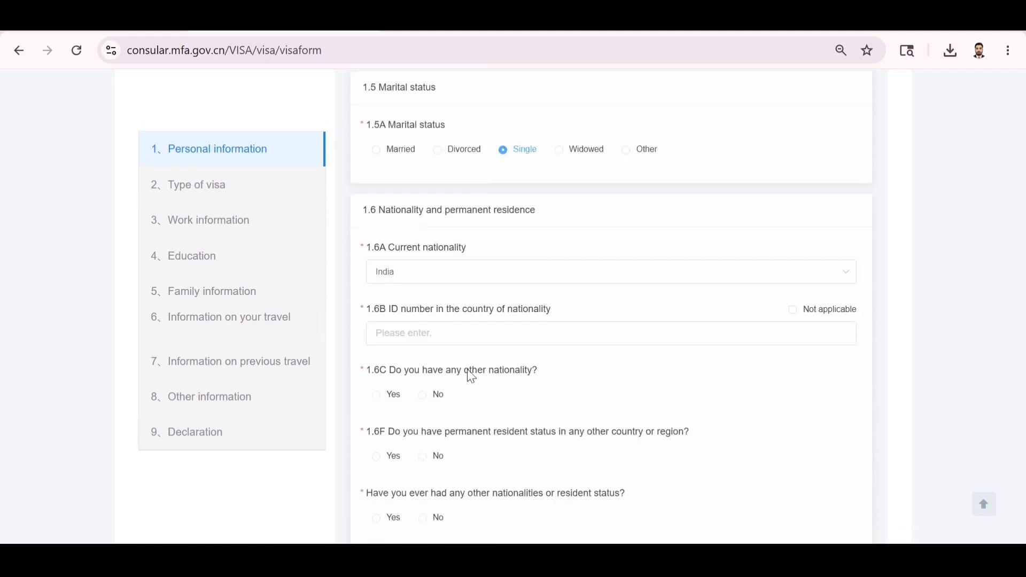
click(446, 335)
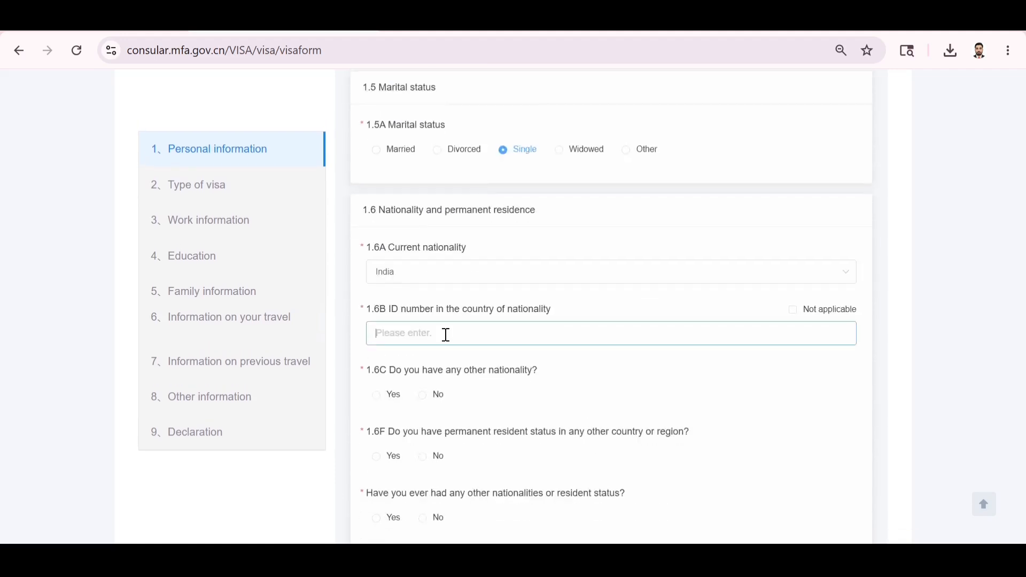
click(793, 315)
scroll(701, 357, down, 1)
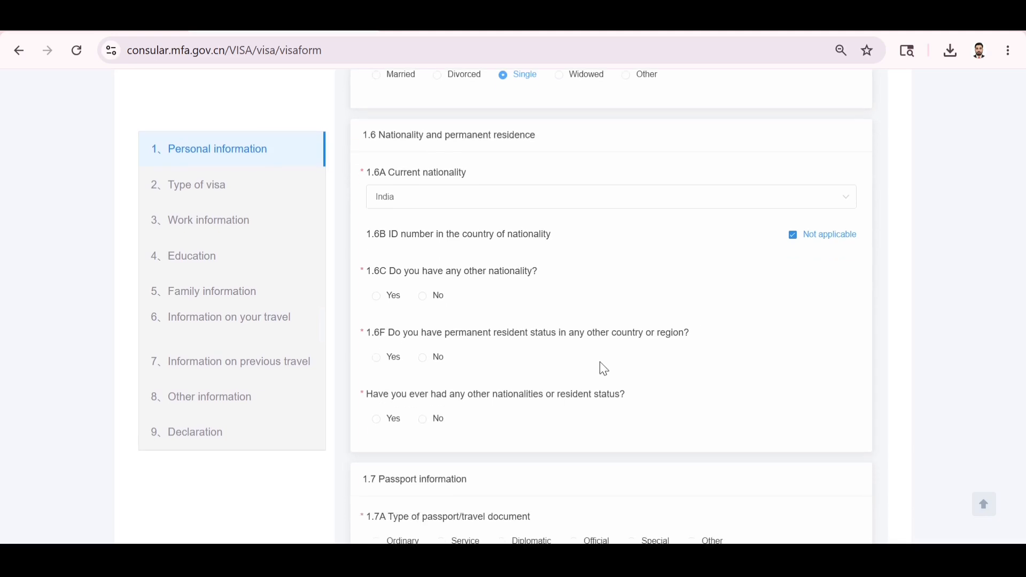
Answer No to other nationality, permanent residence elsewhere, and former nationalities.
click(423, 297)
click(434, 359)
scroll(541, 420, down, 1)
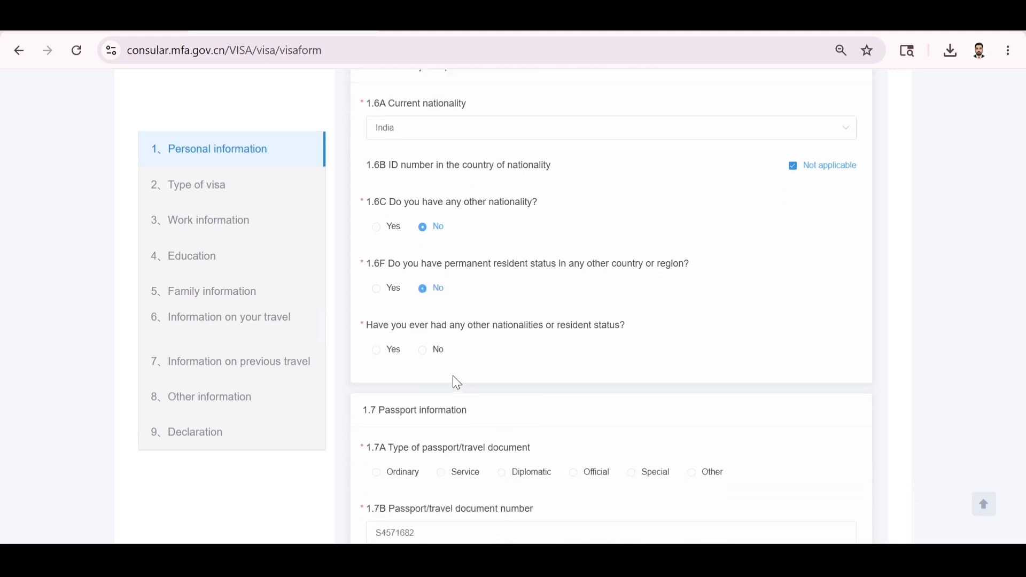
click(428, 355)
scroll(470, 368, down, 2)
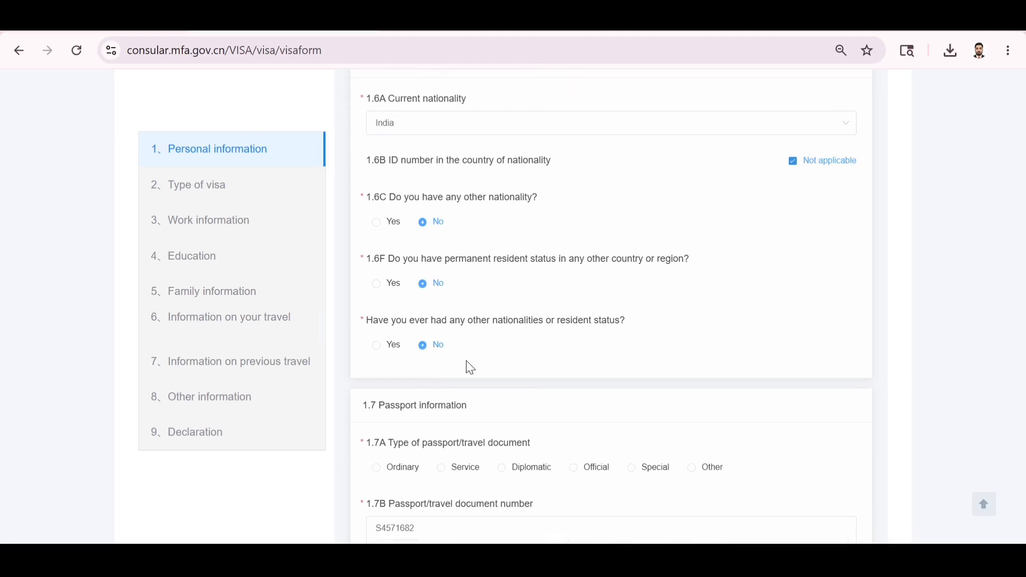
Set the passport type to Ordinary, fill in the place of issue, and save the personal information.
click(377, 324)
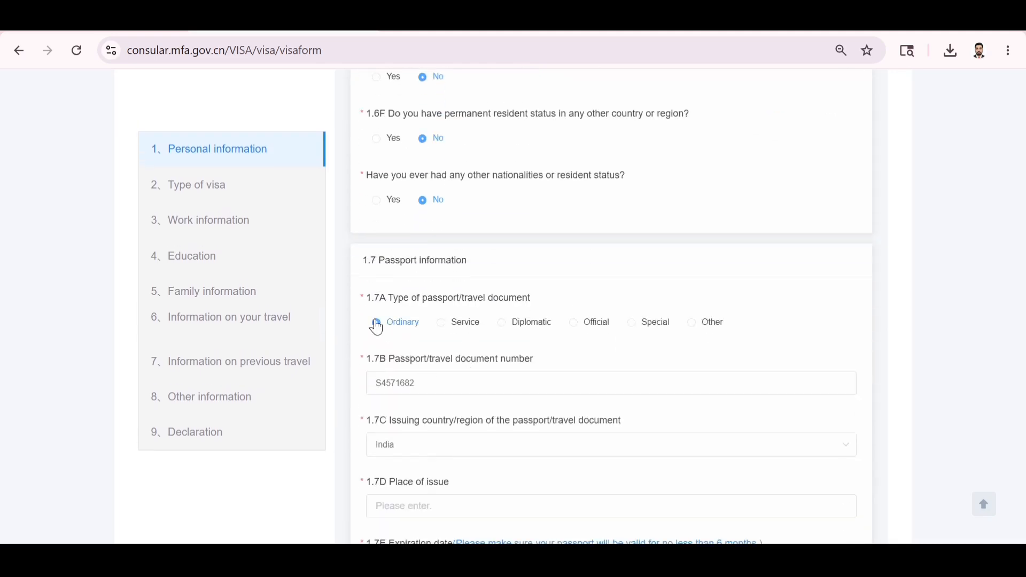
scroll(632, 454, down, 2)
scroll(635, 455, down, 1)
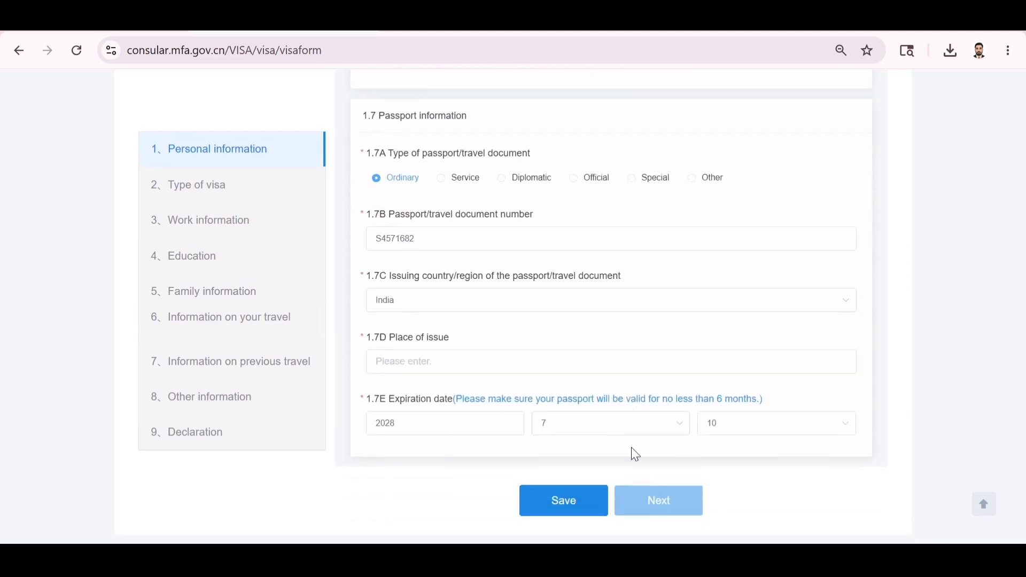
click(443, 238)
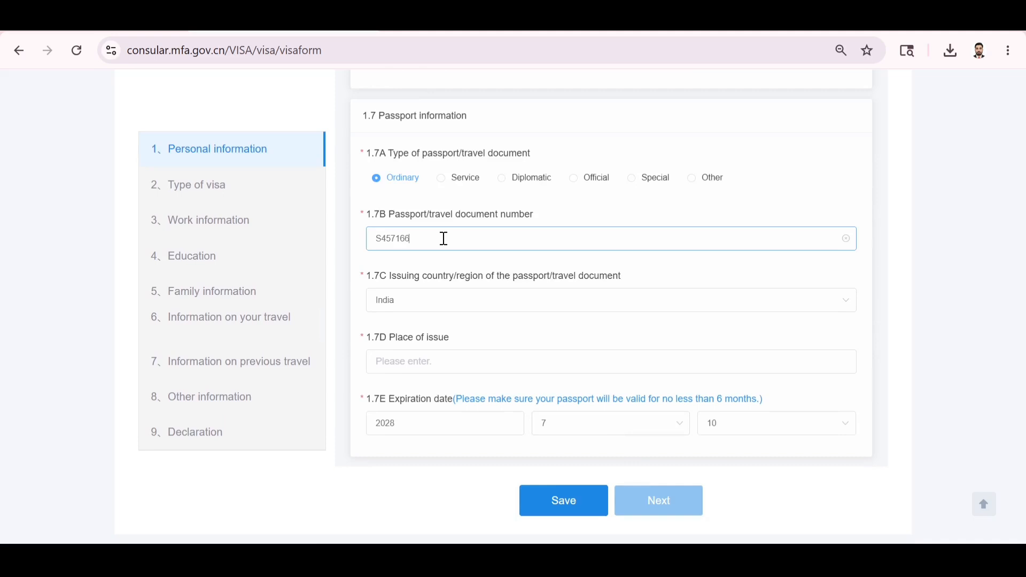
click(405, 363)
text(CH)
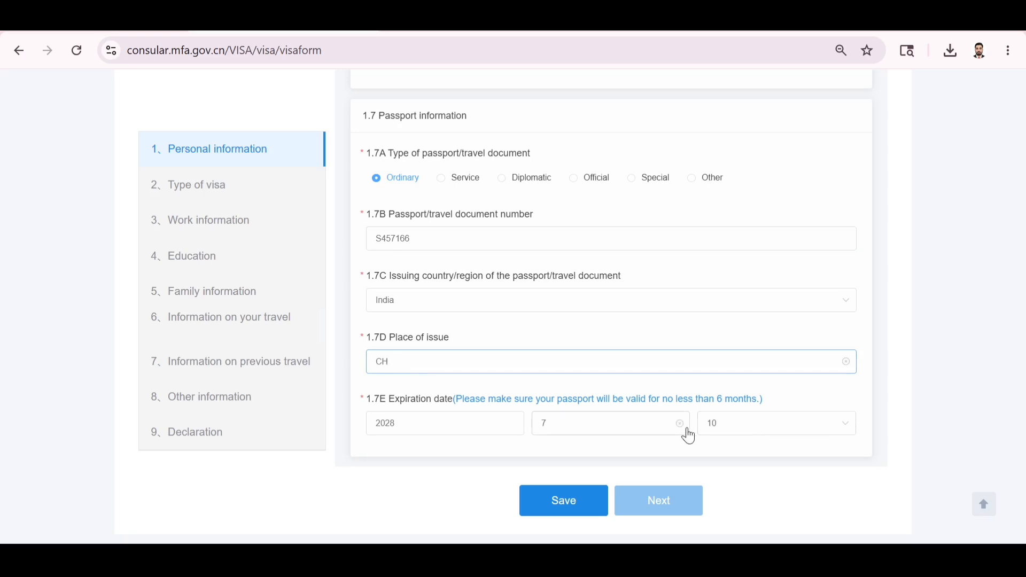
click(576, 514)
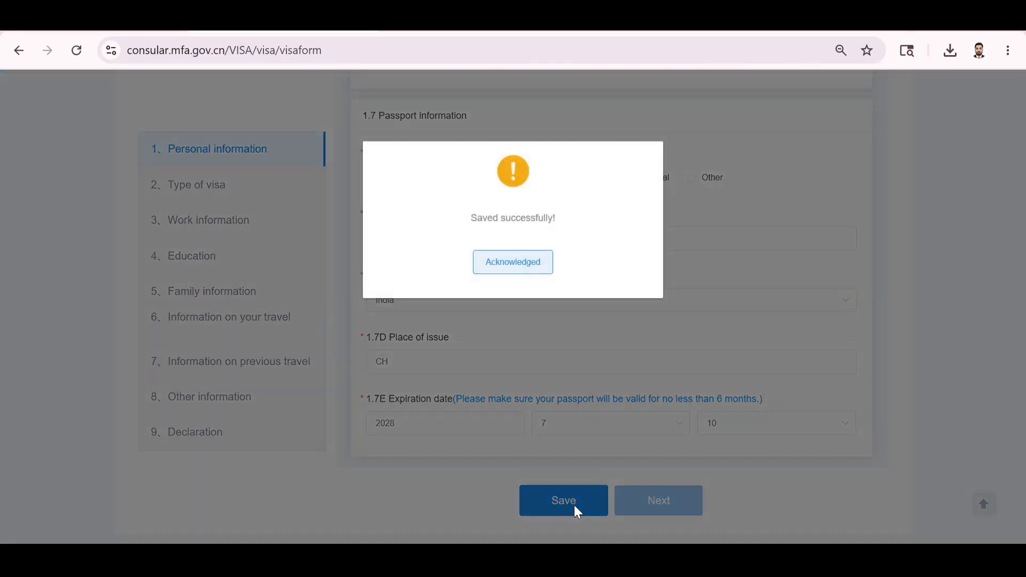
click(520, 261)
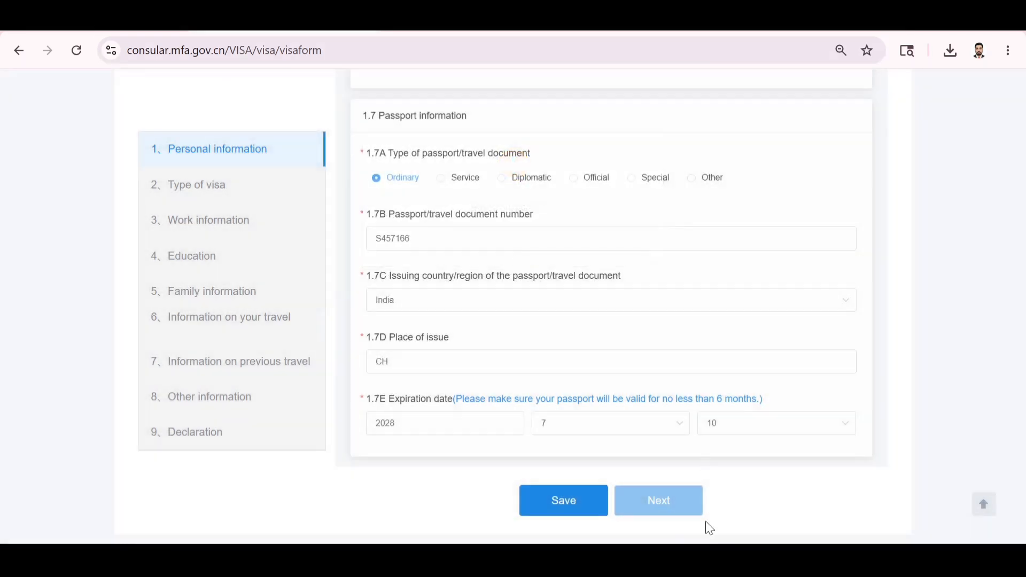
click(661, 508)
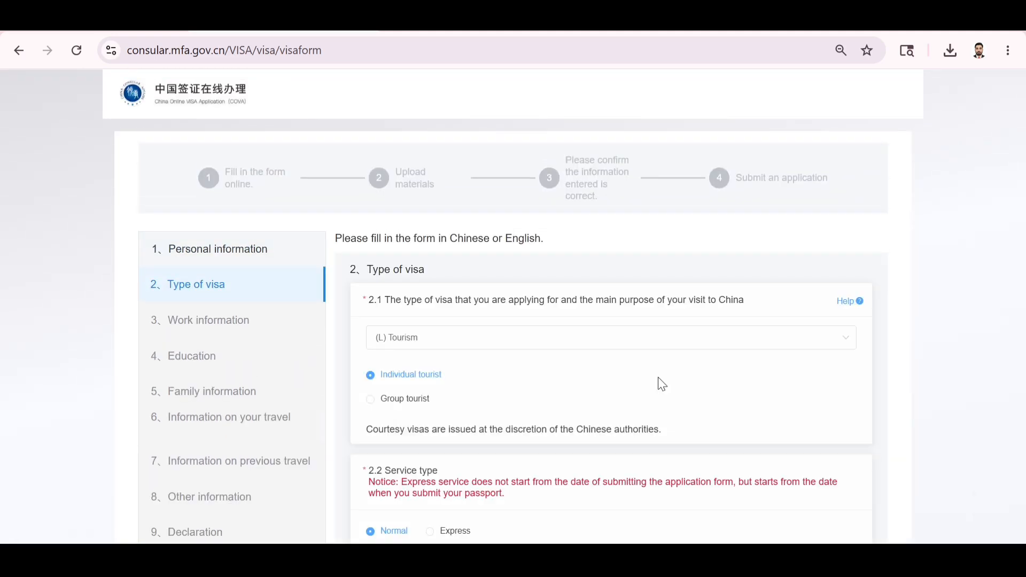
Choose (L) Tourism as the visa type and check the 3-month validity.
click(430, 351)
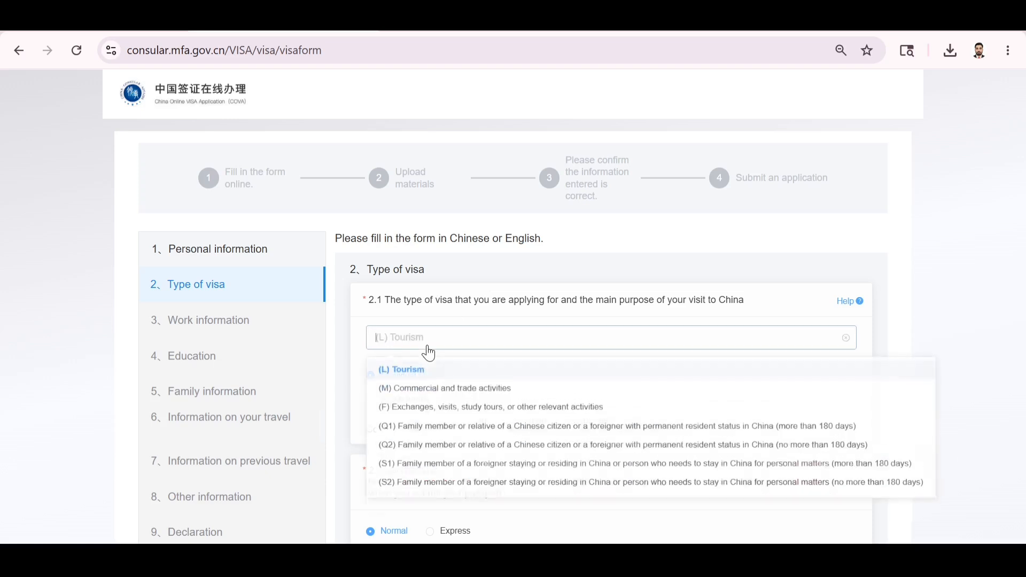
click(417, 373)
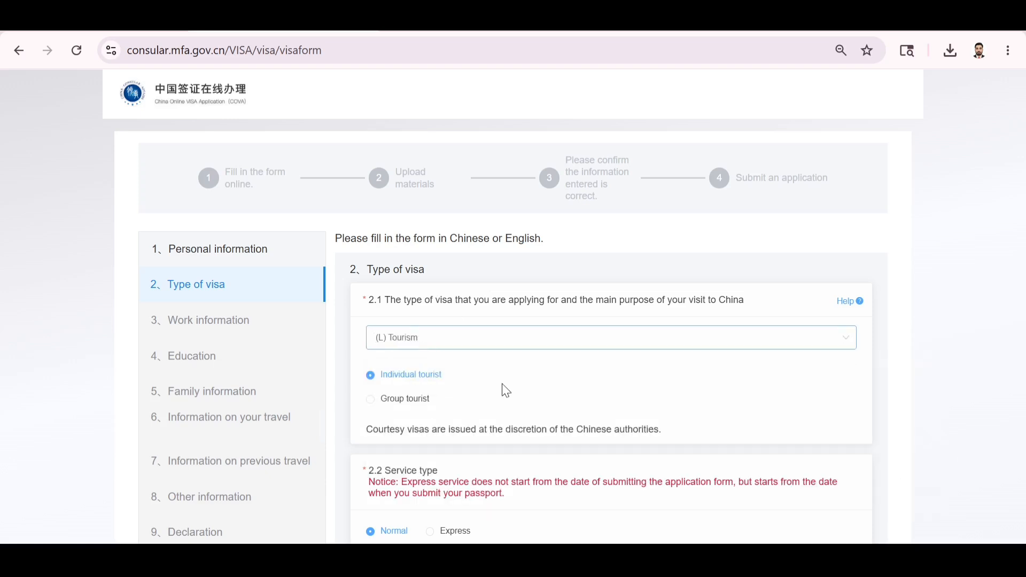
scroll(507, 391, down, 1)
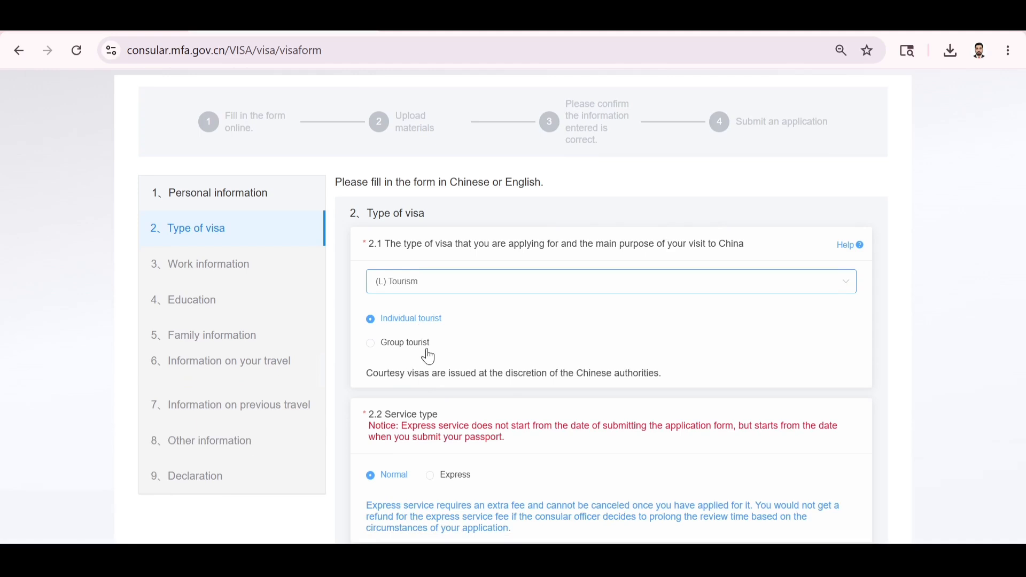
scroll(444, 352, down, 6)
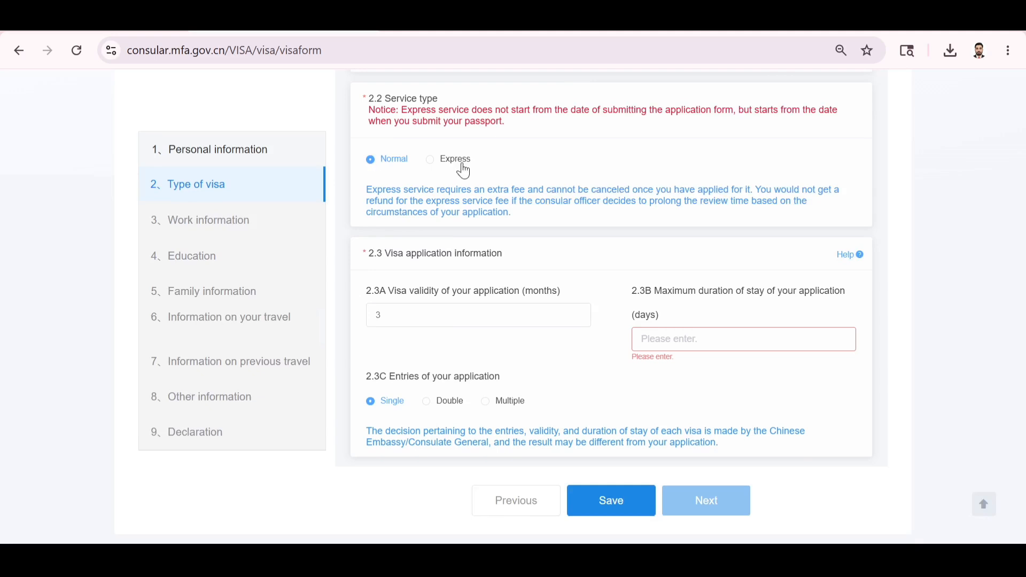
click(439, 319)
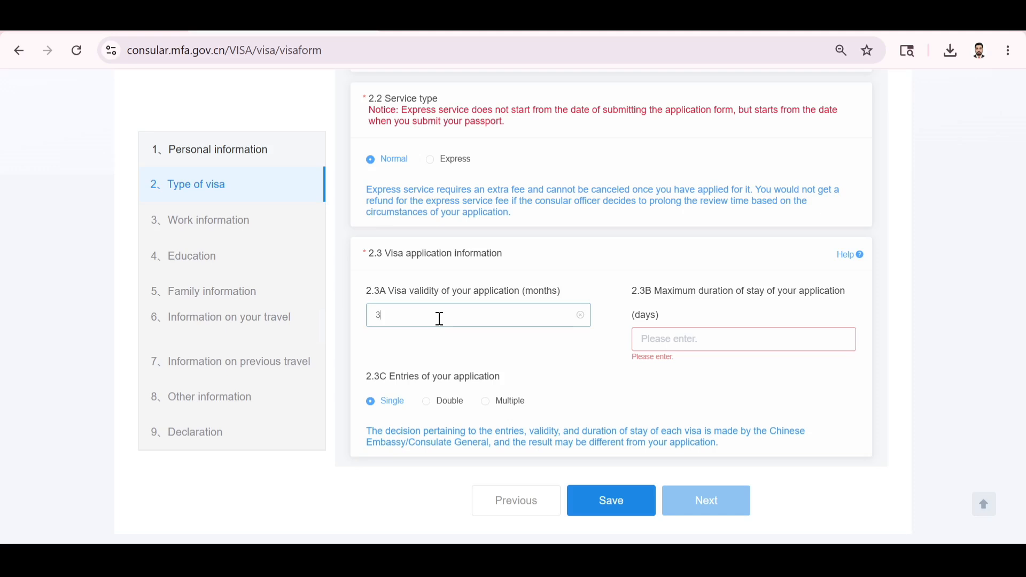
Enter a 30-day maximum duration of stay and save the Type of visa answers.
click(714, 339)
text(30)
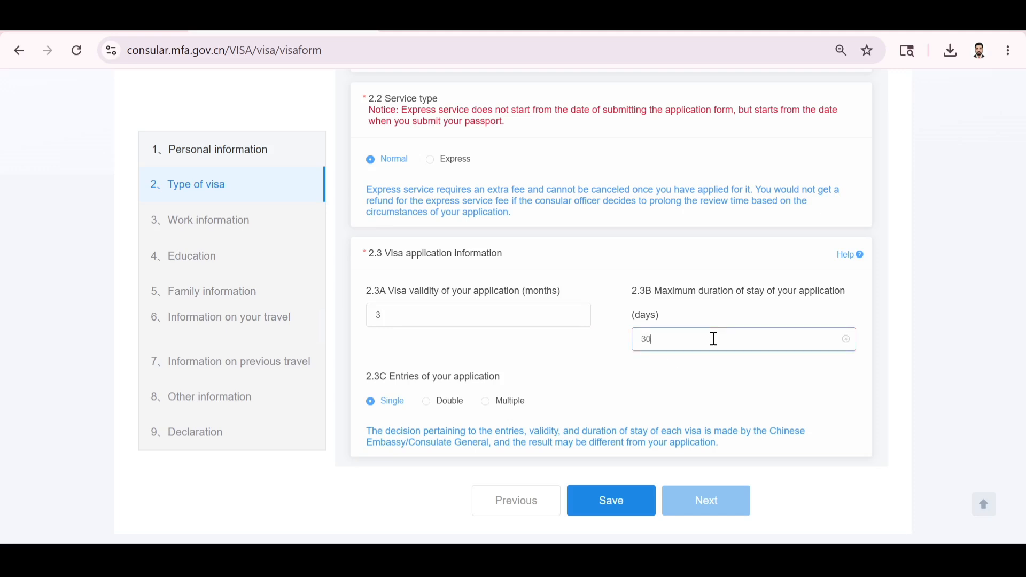
click(657, 387)
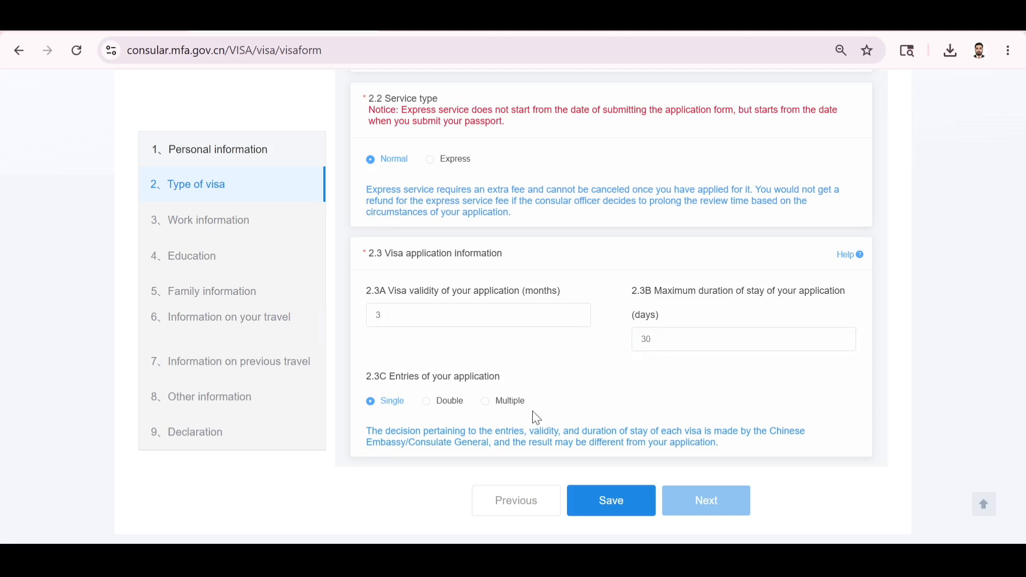
click(599, 500)
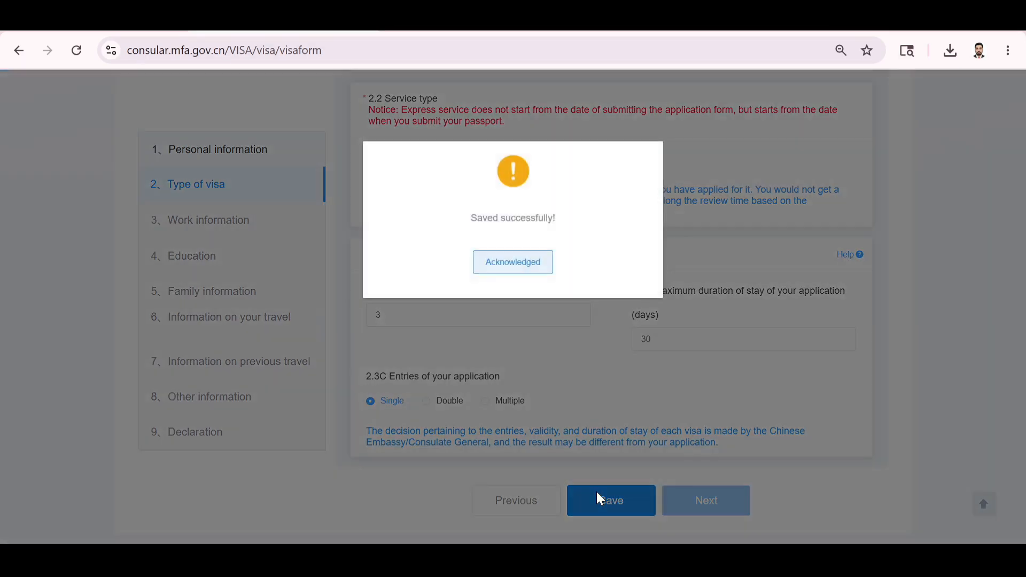
click(523, 262)
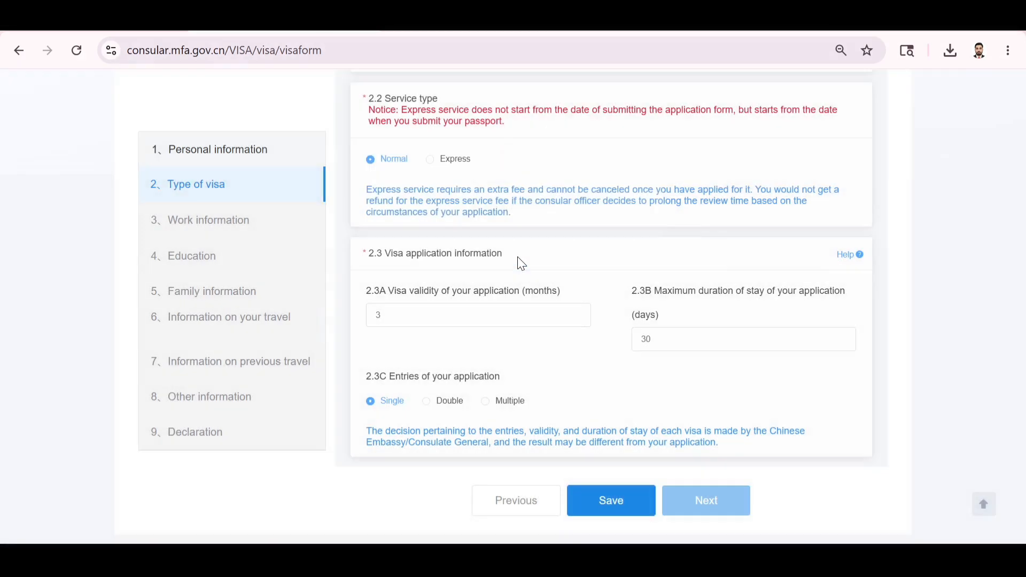
click(703, 504)
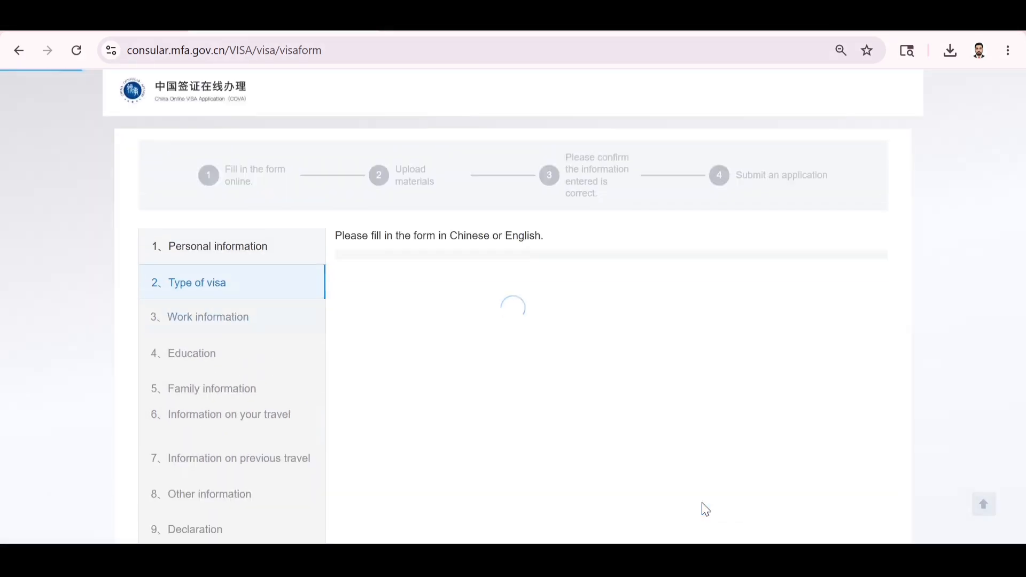
Set the current occupation to Company employee with a work start date of March 2023.
scroll(499, 431, down, 1)
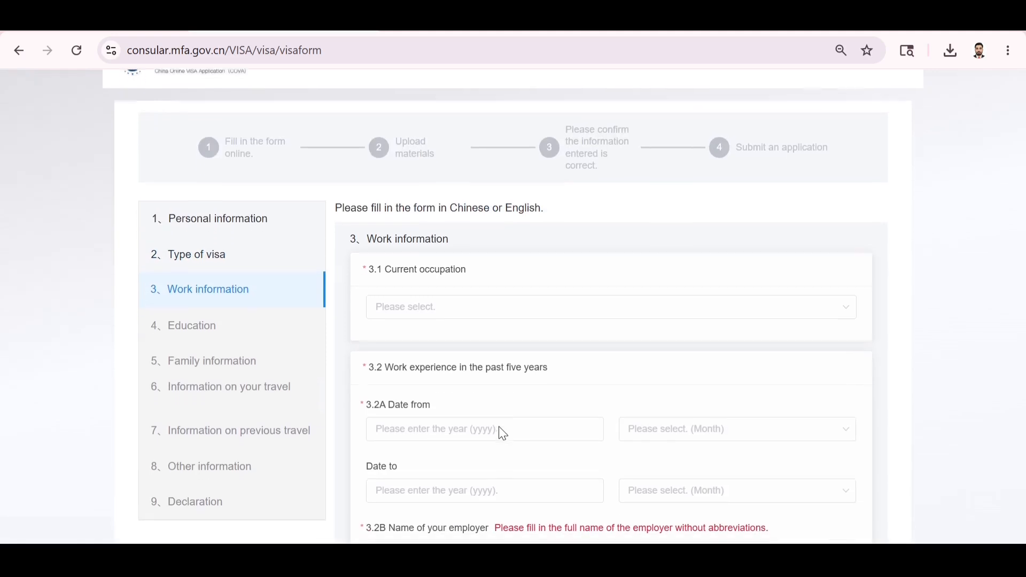
click(445, 318)
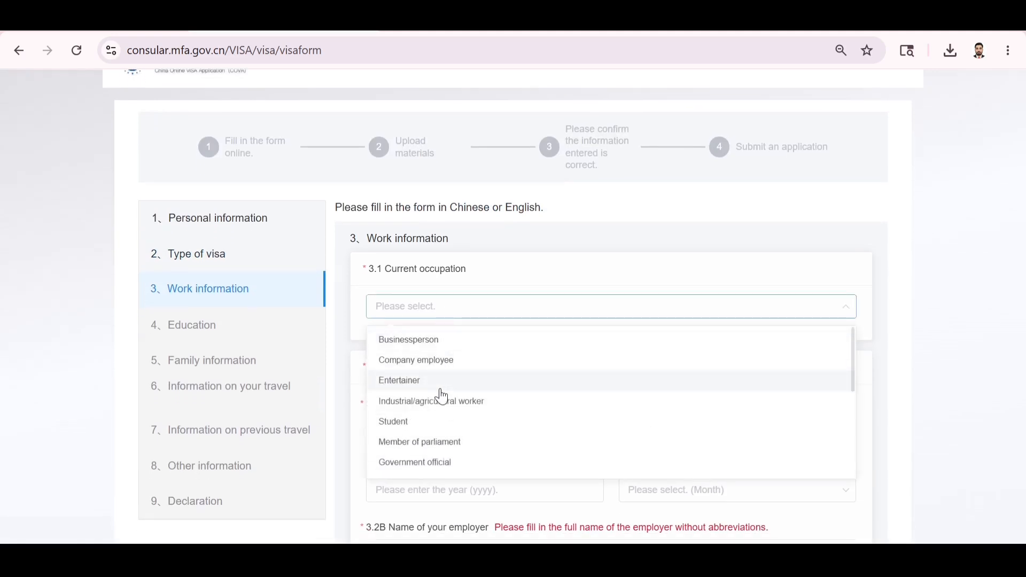
scroll(441, 396, down, 1)
scroll(442, 397, down, 2)
scroll(442, 396, down, 2)
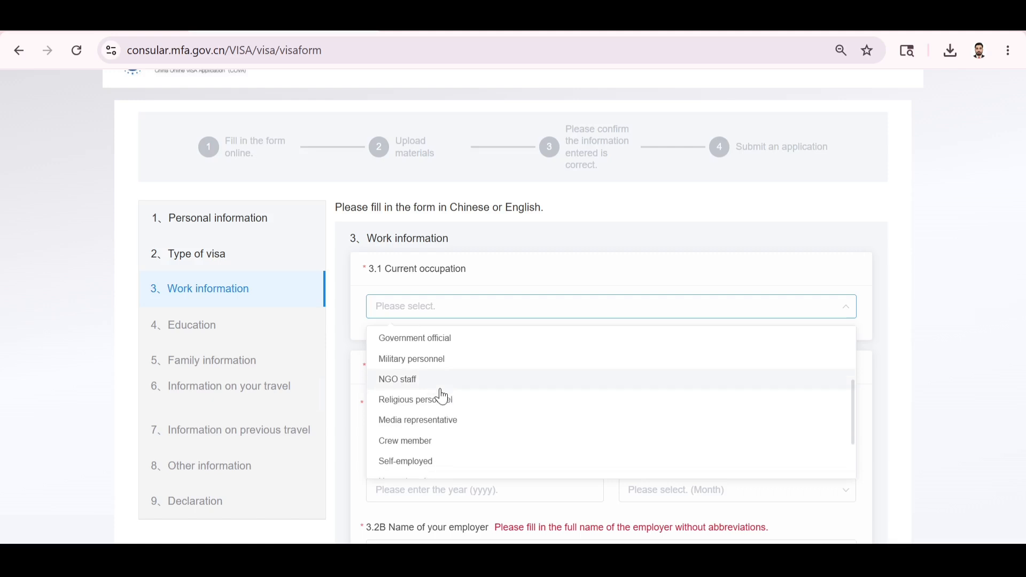
scroll(442, 396, up, 5)
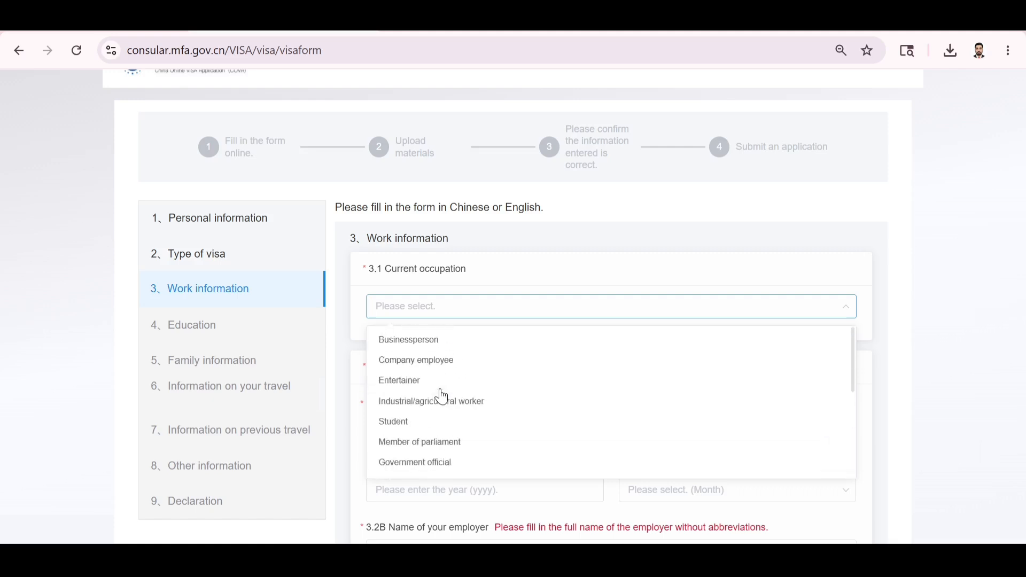
click(441, 365)
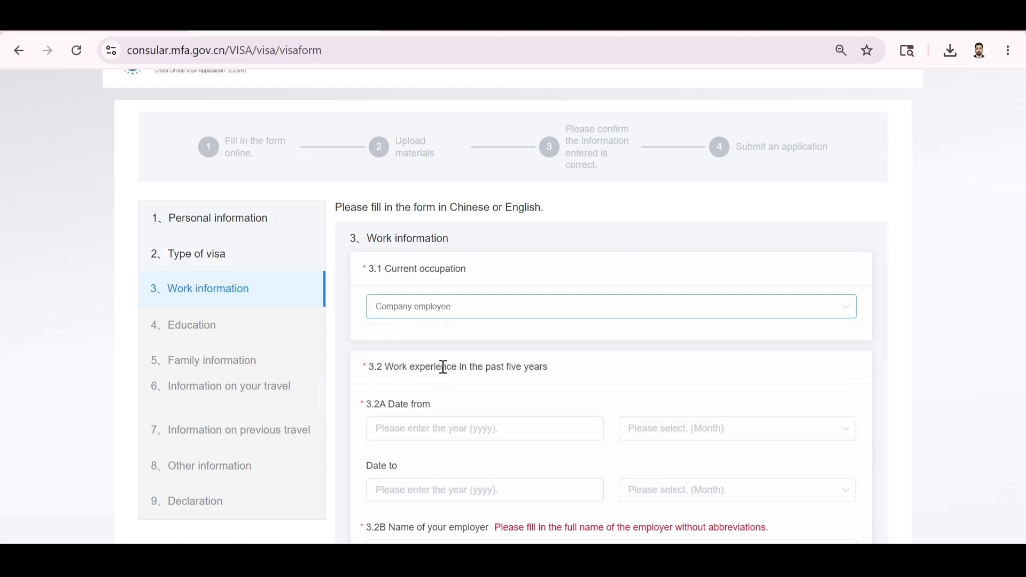
scroll(432, 426, down, 1)
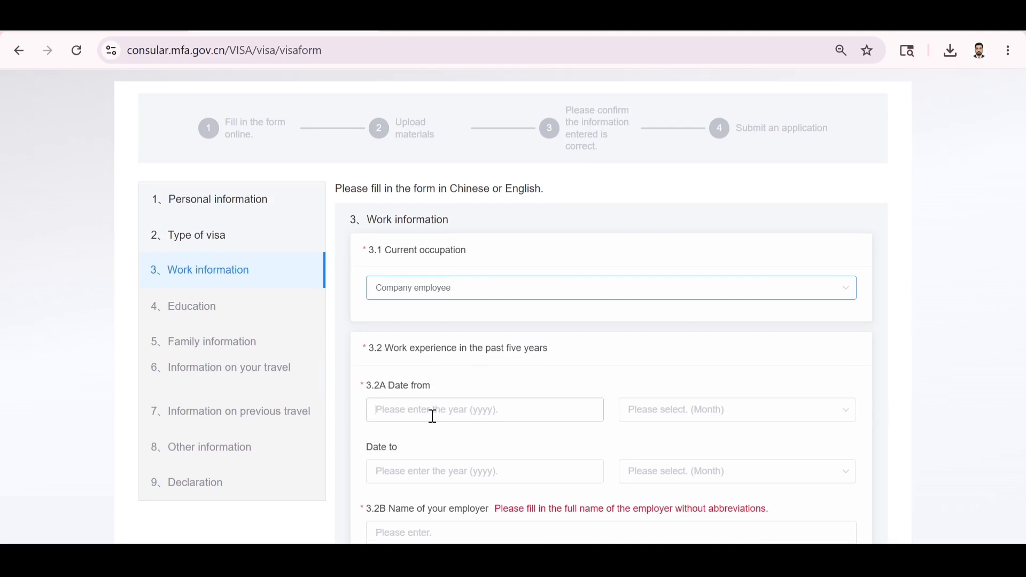
click(433, 416)
text(2023)
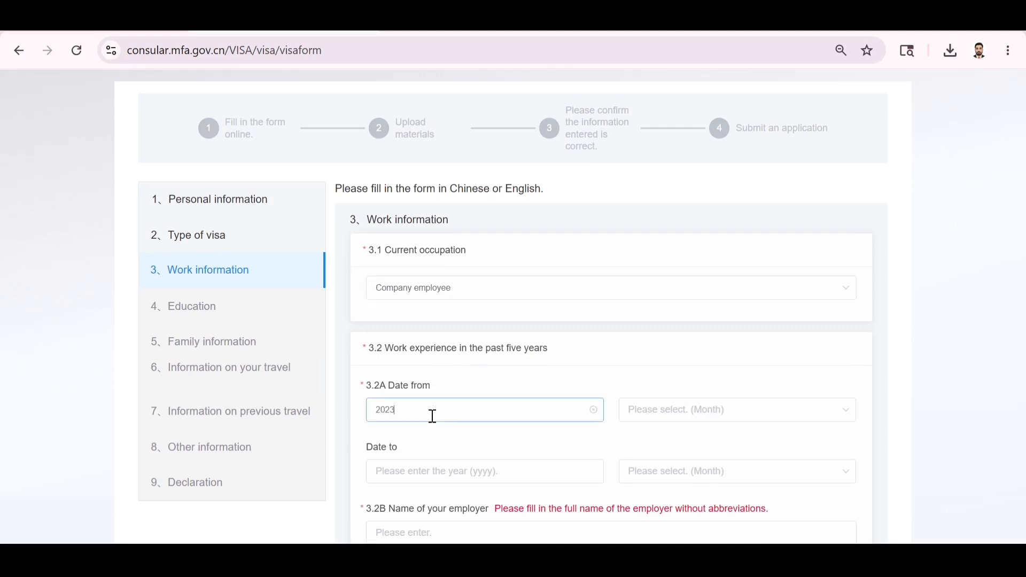
click(595, 451)
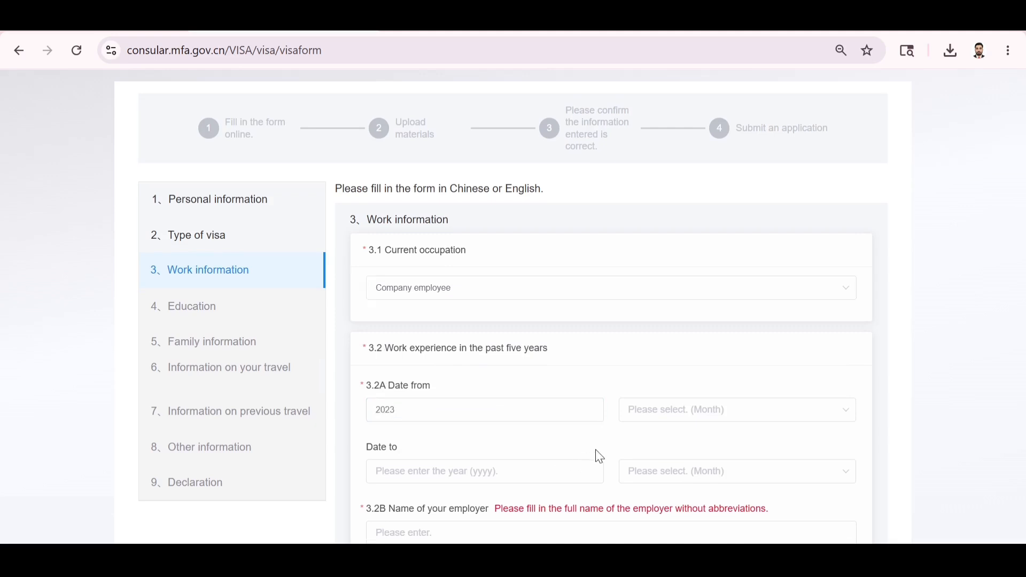
scroll(596, 453, down, 3)
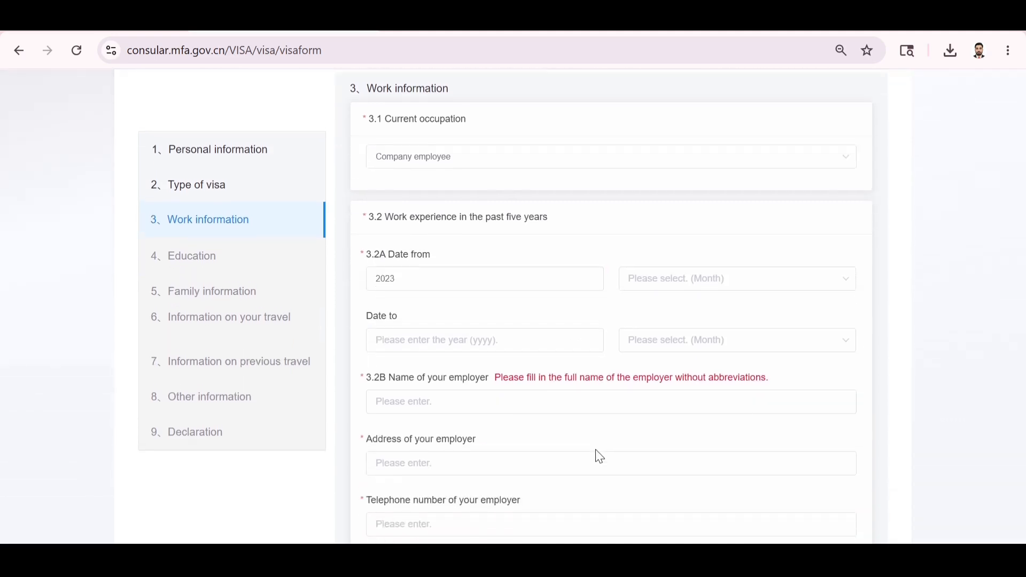
click(713, 281)
click(659, 383)
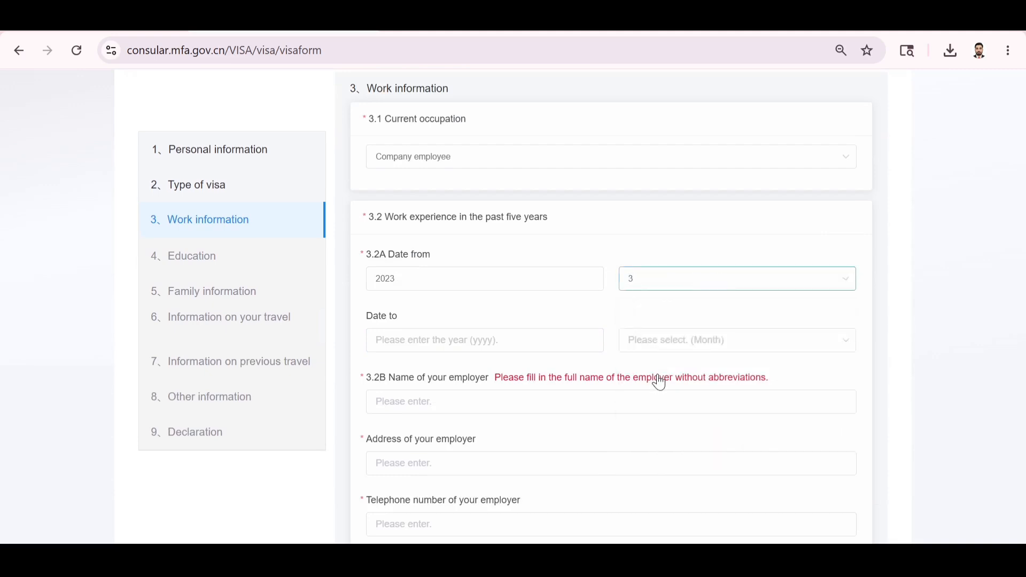
scroll(480, 346, down, 1)
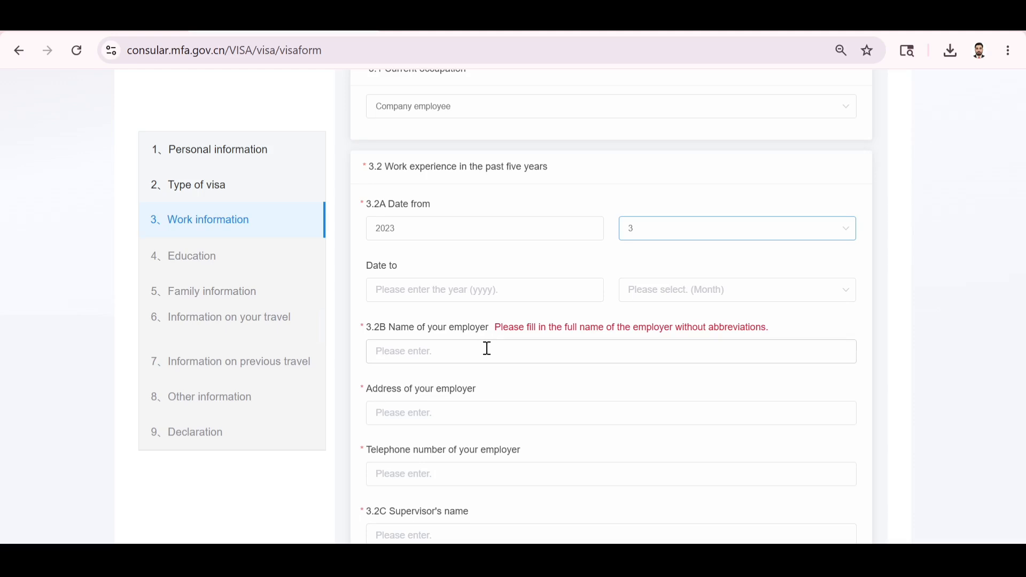
Enter the employer's name, address and telephone number 324324324.
click(483, 348)
text(XXX)
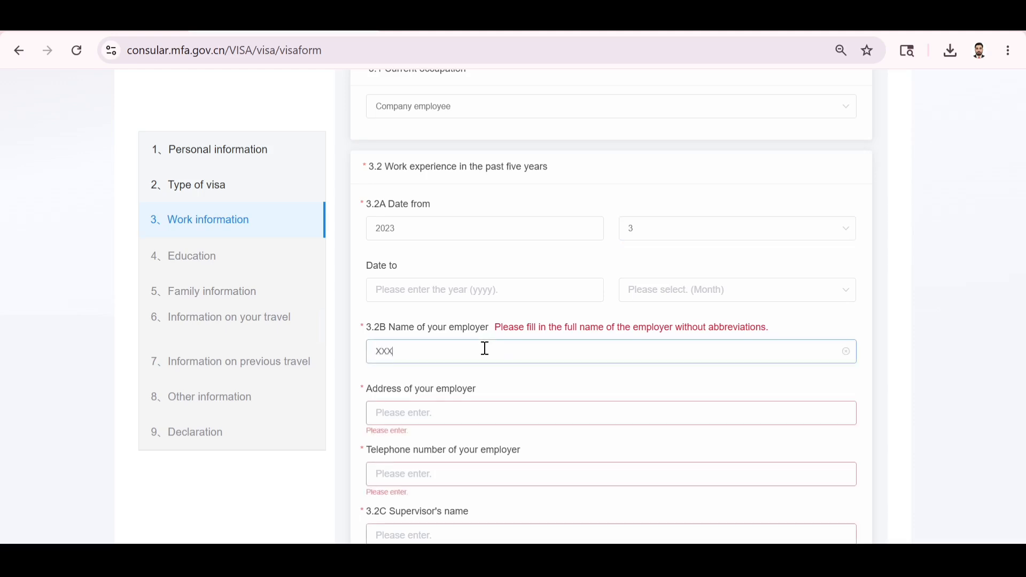
scroll(484, 349, down, 2)
click(436, 304)
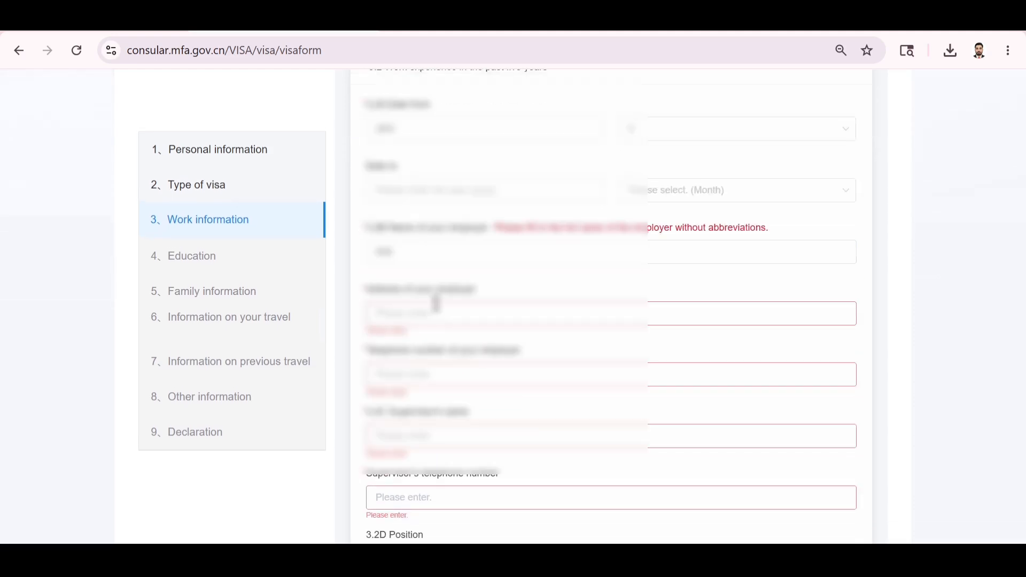
text(XXXX)
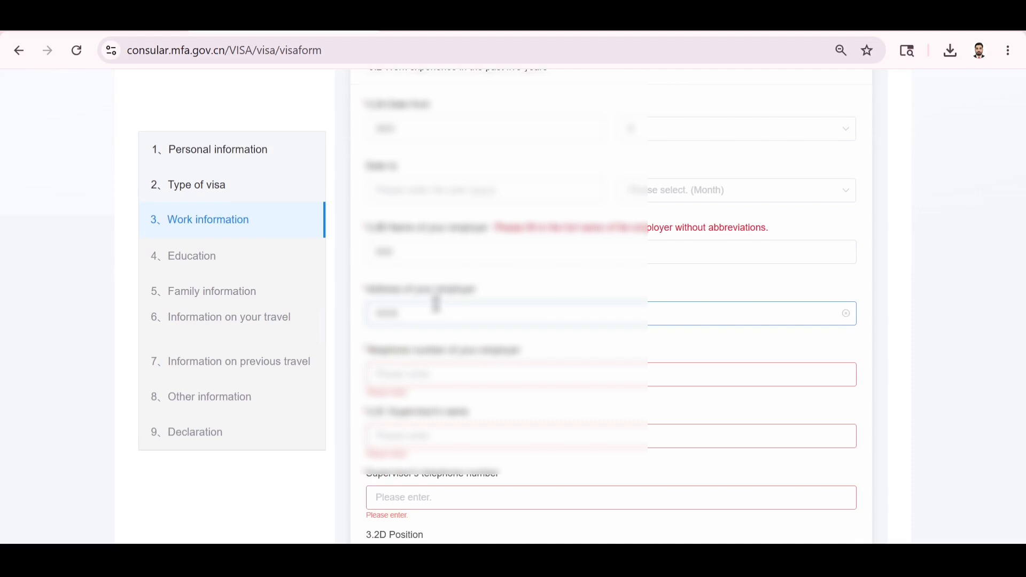
click(407, 371)
text(324324324)
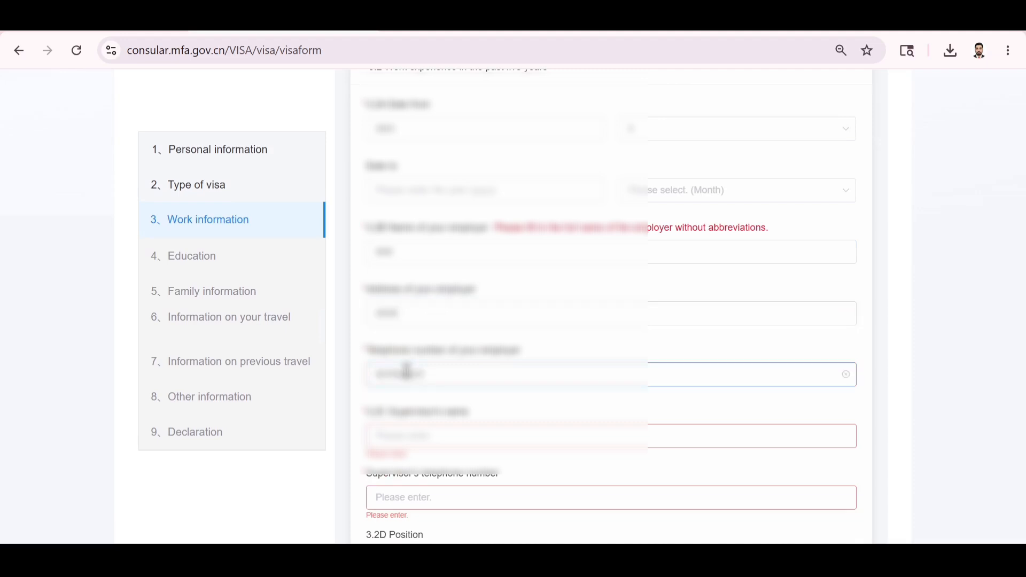
scroll(412, 374, down, 1)
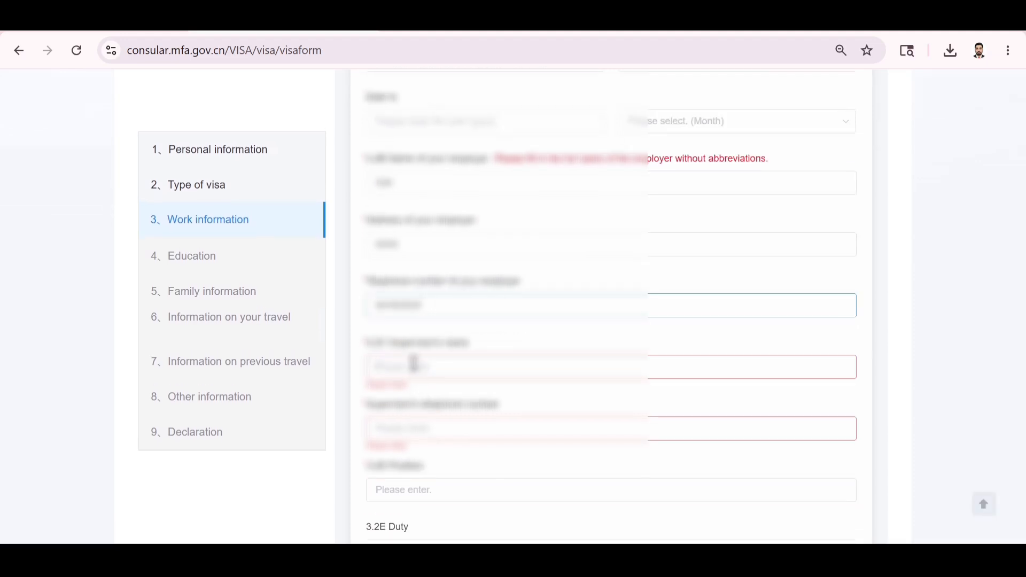
Fill in the supervisor's name and a valid supervisor telephone number, 012345678.
click(414, 365)
text(XXXX)
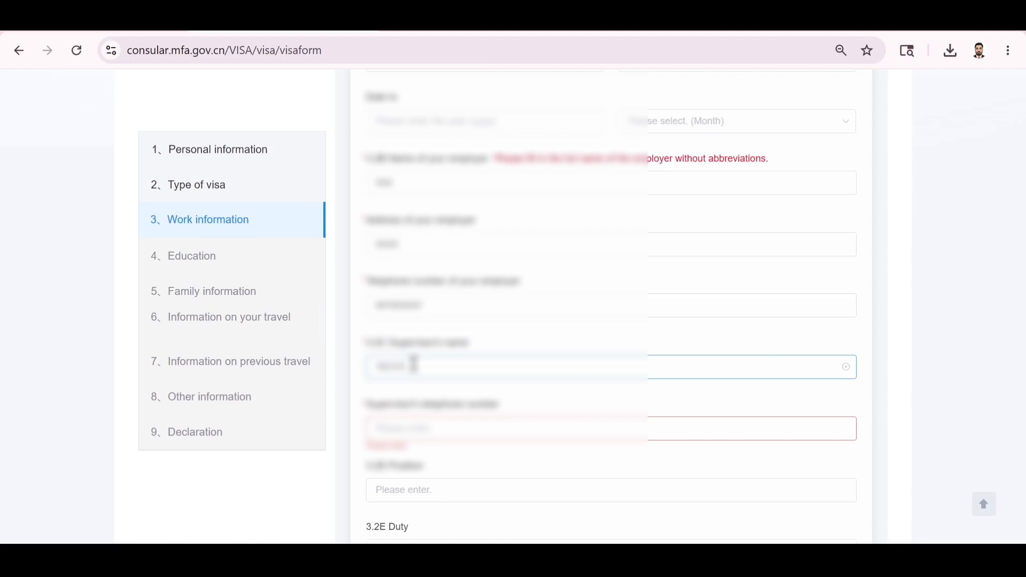
key(BackSpace)
key(BackSpace)
key(BackSpace)
key(BackSpace)
key(BackSpace)
text(xxxxxxxxx)
click(460, 428)
text(xxxxxxx)
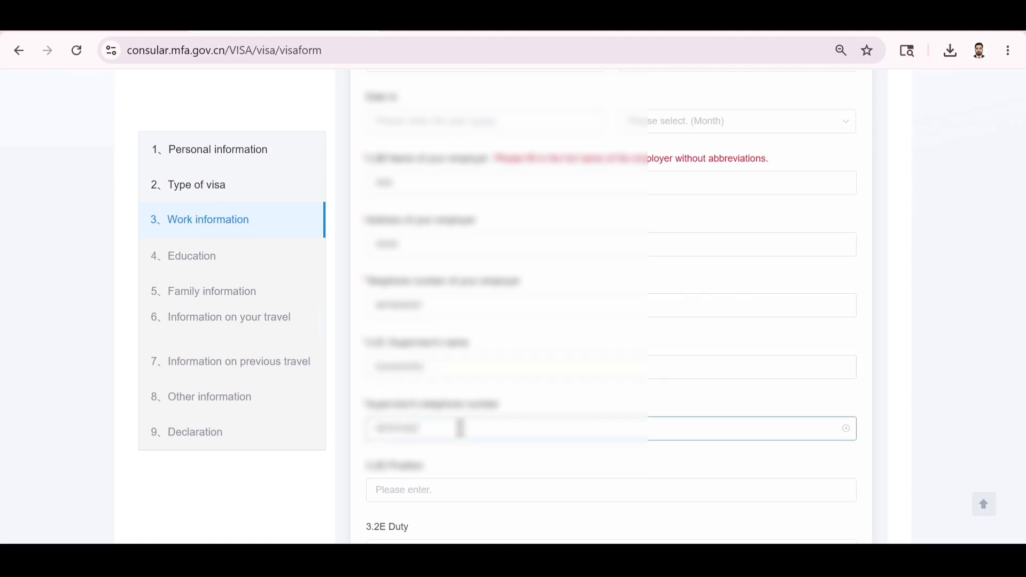
scroll(460, 428, down, 3)
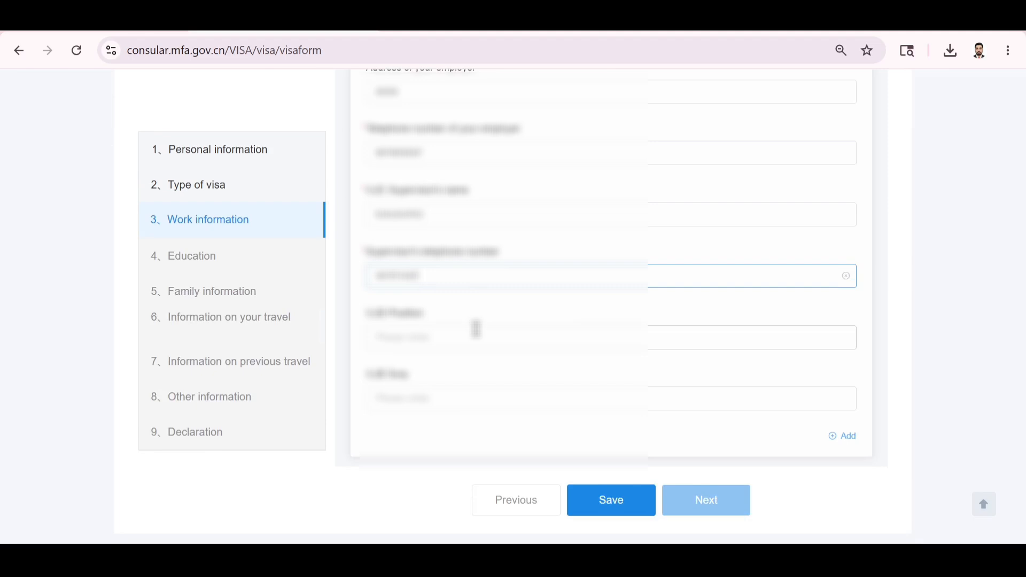
click(477, 329)
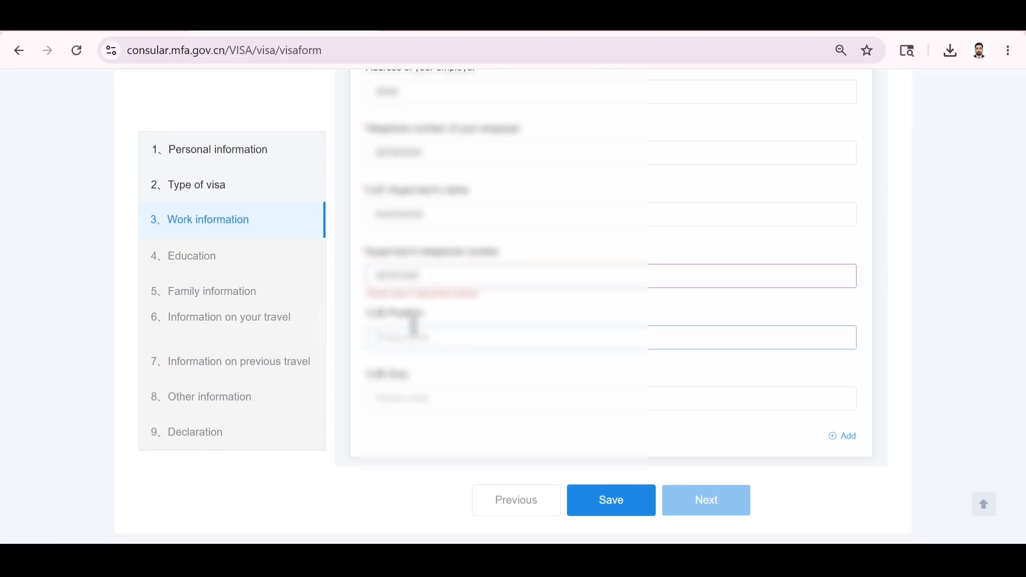
drag(426, 276, 300, 289)
key(BackSpace)
text(0)
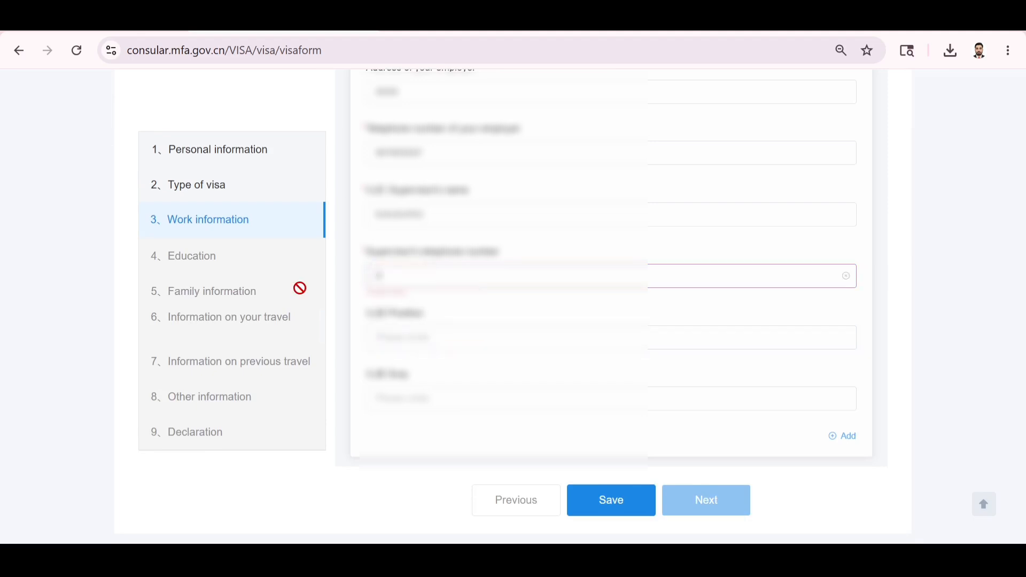
text(12345678)
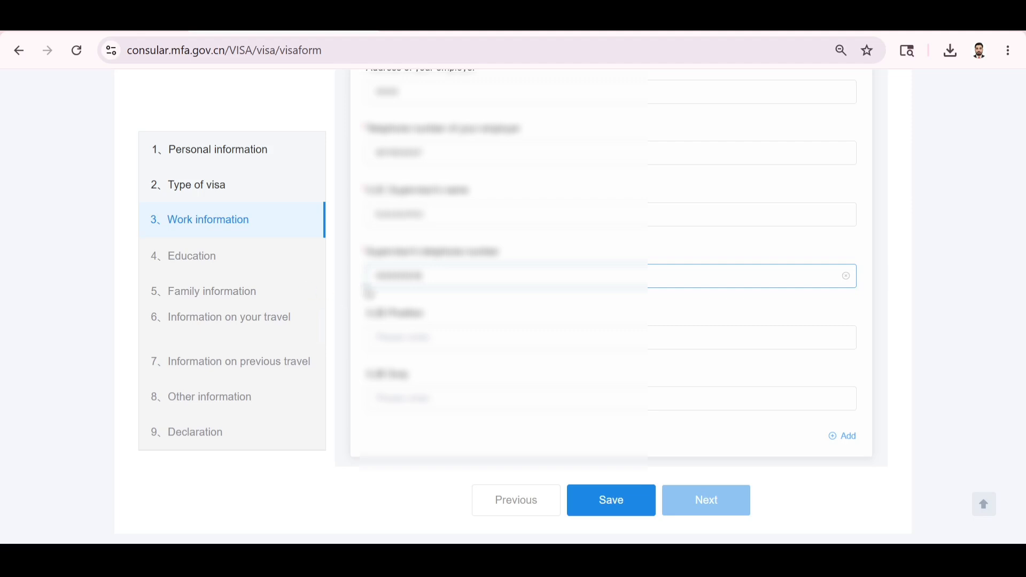
click(442, 309)
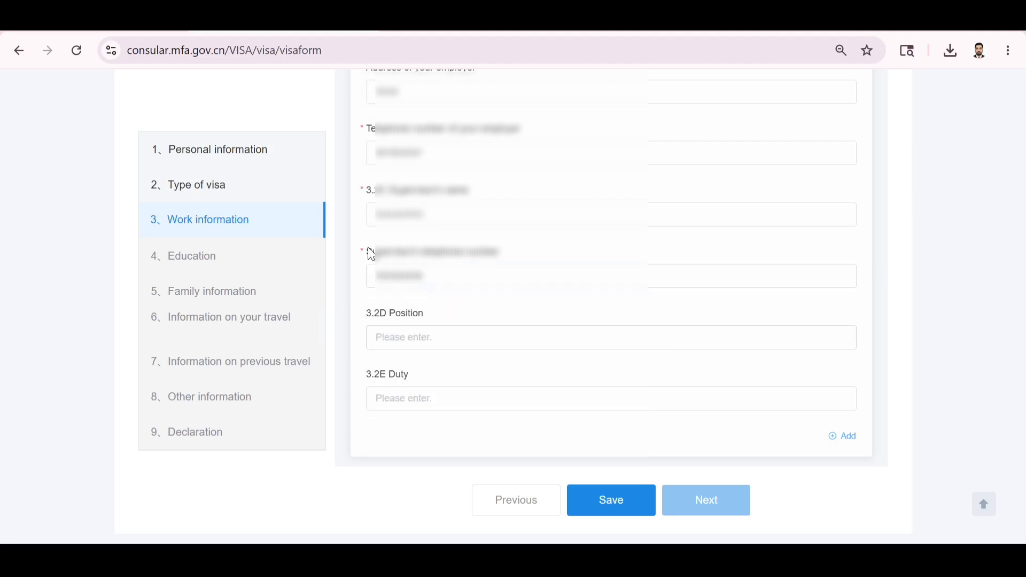
Save the work information, acknowledge the confirmation, and proceed to the Education section.
scroll(422, 300, up, 1)
scroll(426, 309, down, 1)
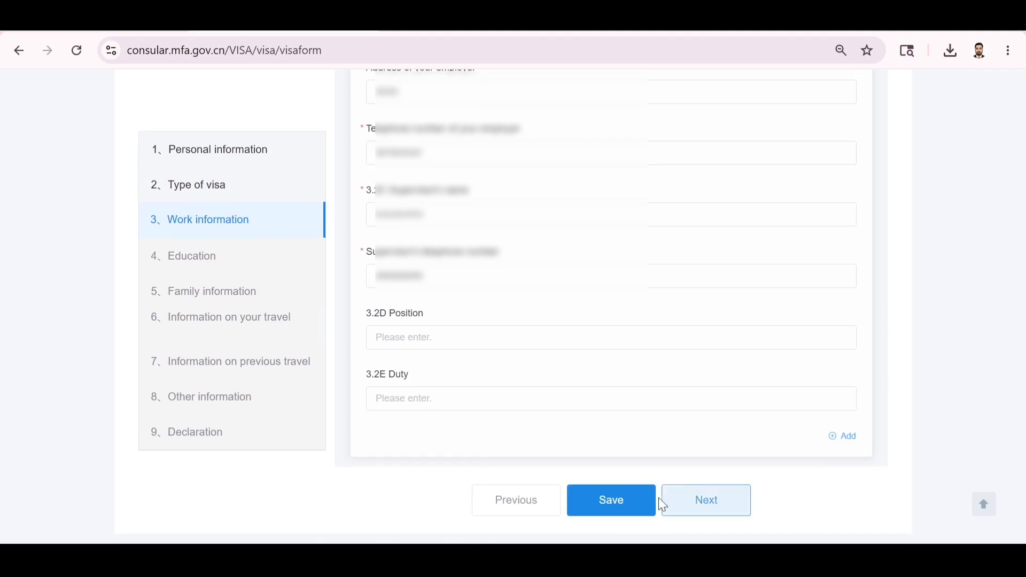
click(615, 508)
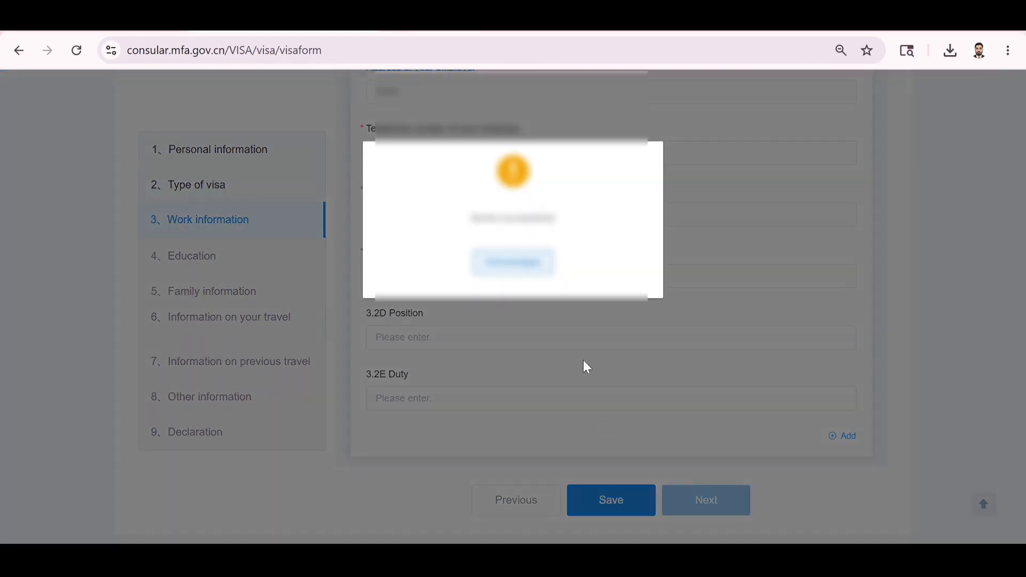
click(508, 272)
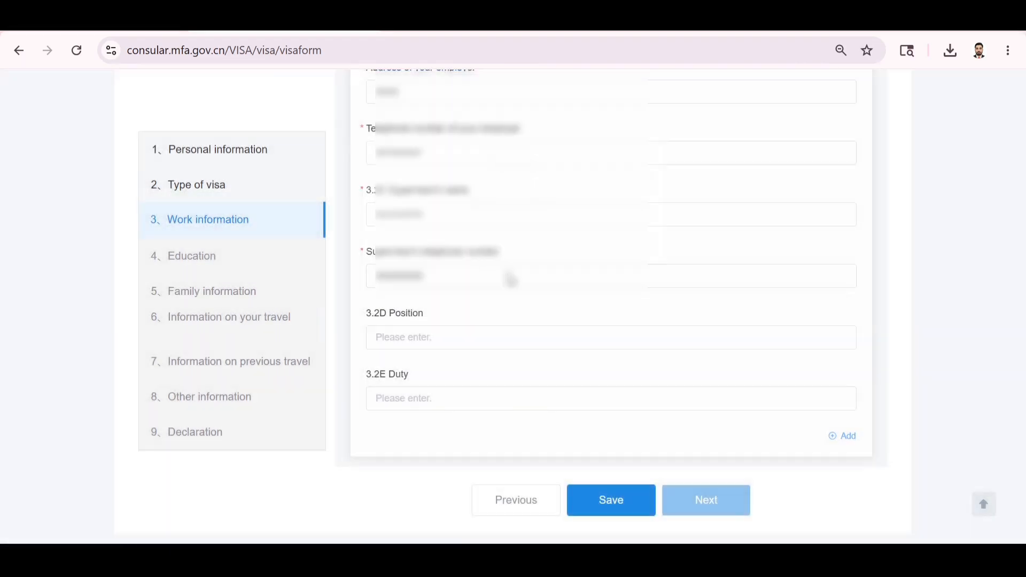
scroll(600, 368, up, 3)
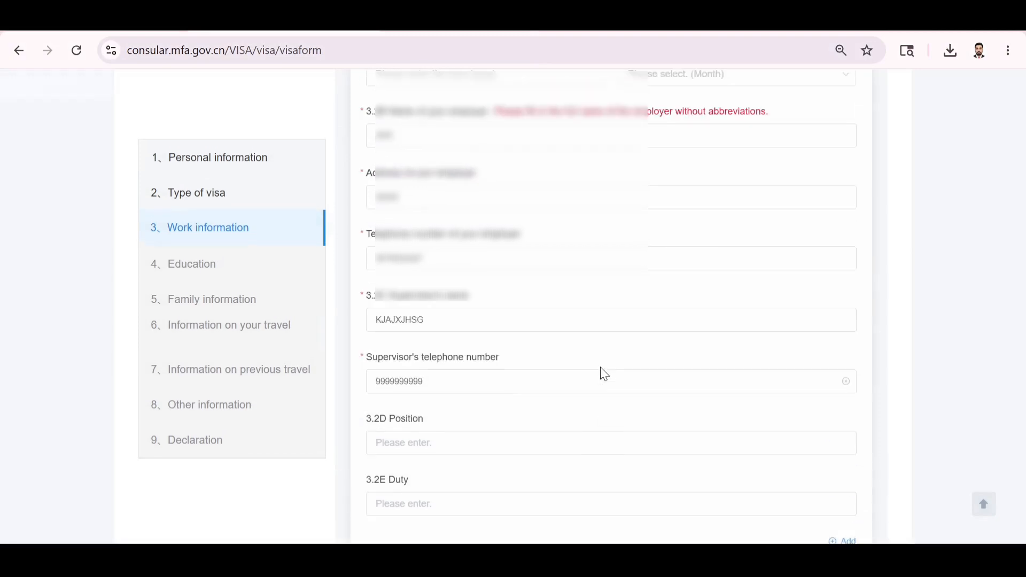
scroll(600, 368, down, 3)
click(694, 515)
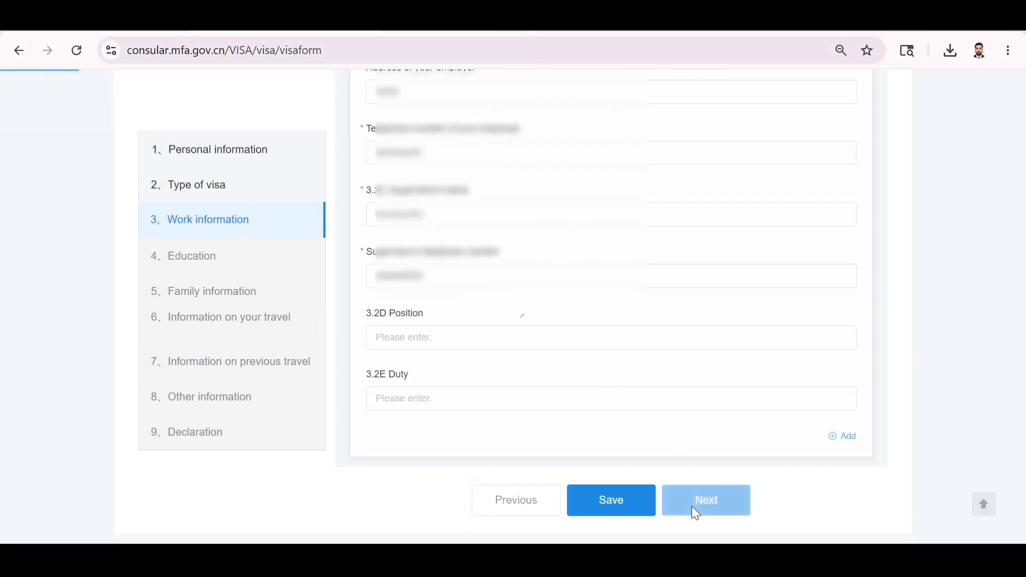
Enter institute BSC, degree Master's degree or equivalent, and major SAKJHCVUQY.
scroll(506, 426, down, 2)
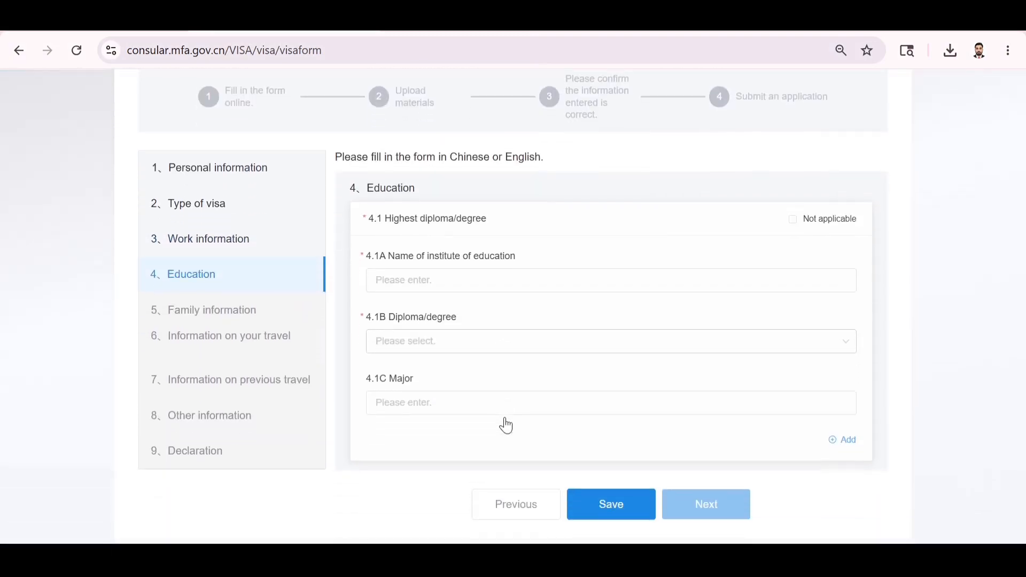
click(446, 287)
text(B)
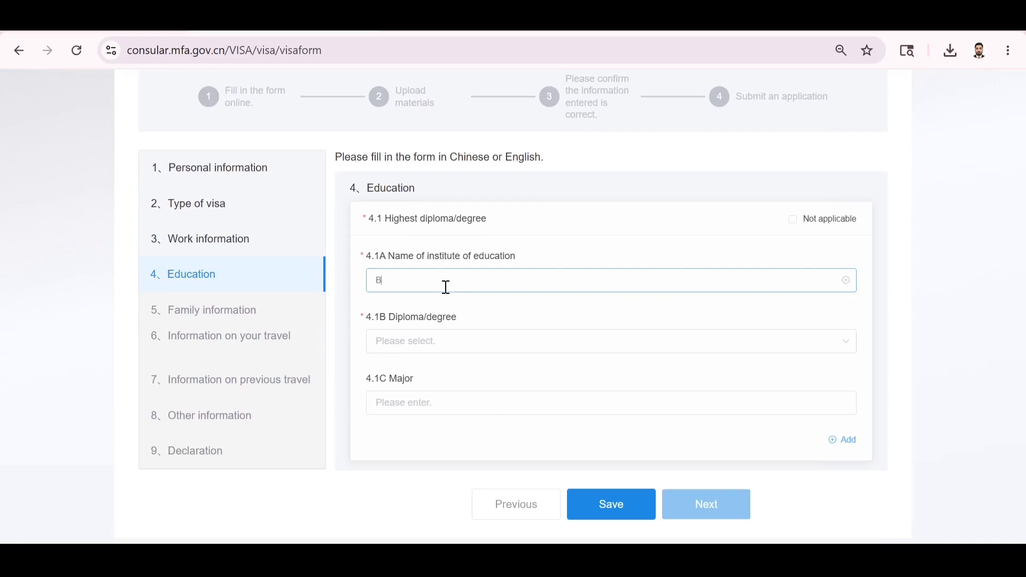
text(SC)
click(404, 347)
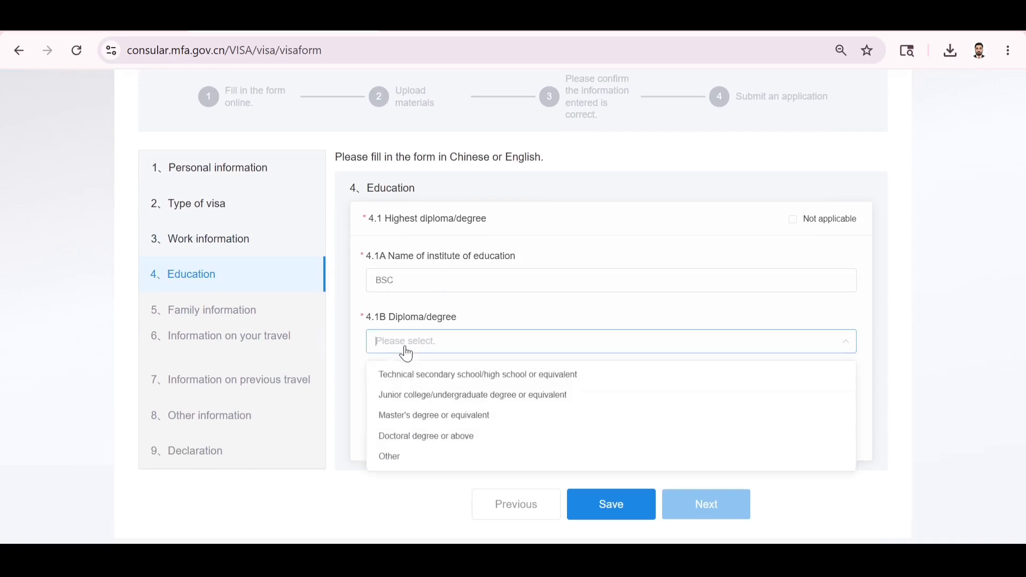
click(408, 419)
click(431, 404)
text(SAKJHCVUQY)
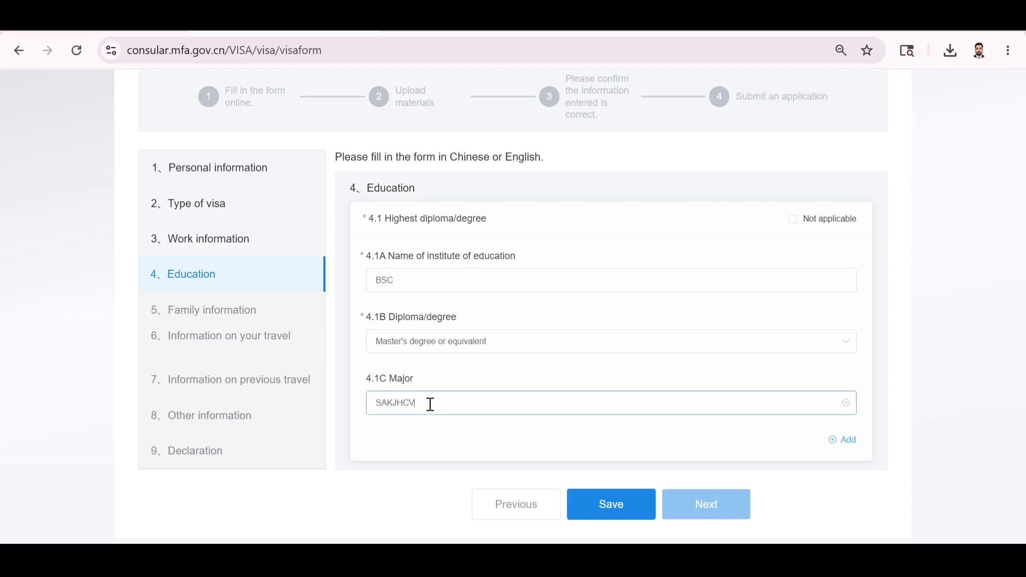
Save the education details, acknowledge, and continue to Family information.
click(625, 522)
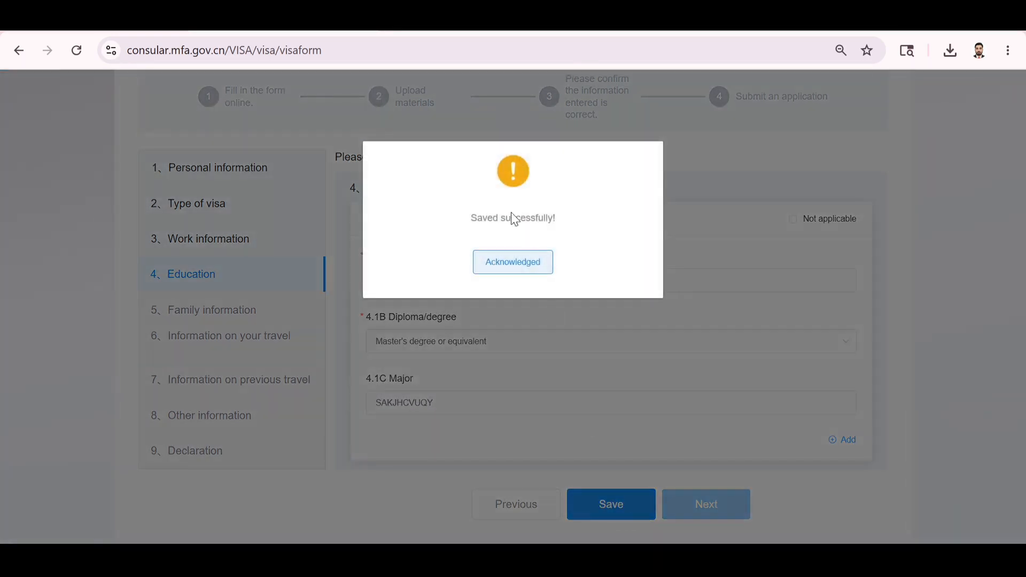
click(514, 263)
click(718, 523)
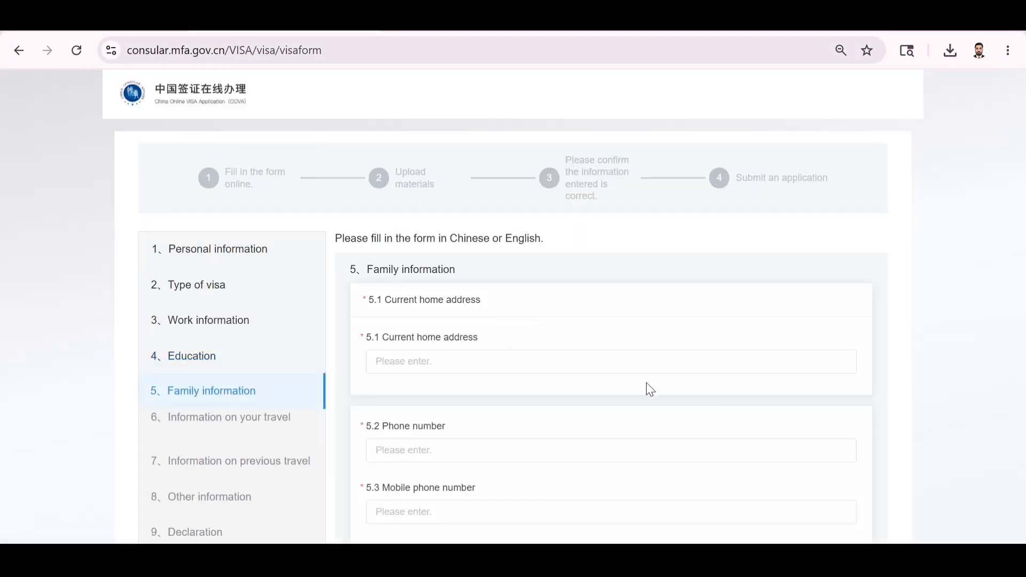
Fill in the current home address and the home phone number.
scroll(647, 383, down, 3)
scroll(647, 383, up, 1)
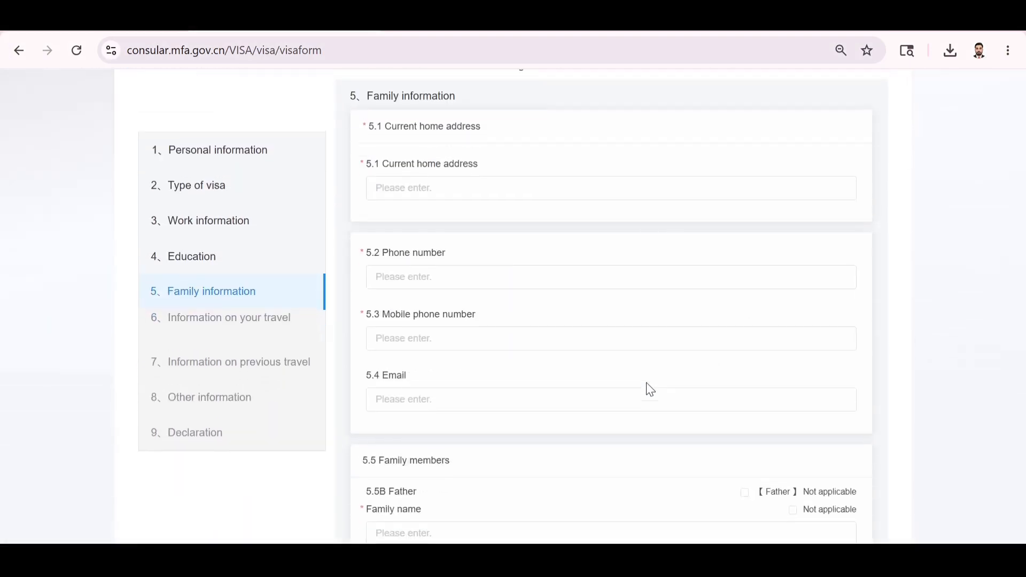
scroll(486, 275, up, 2)
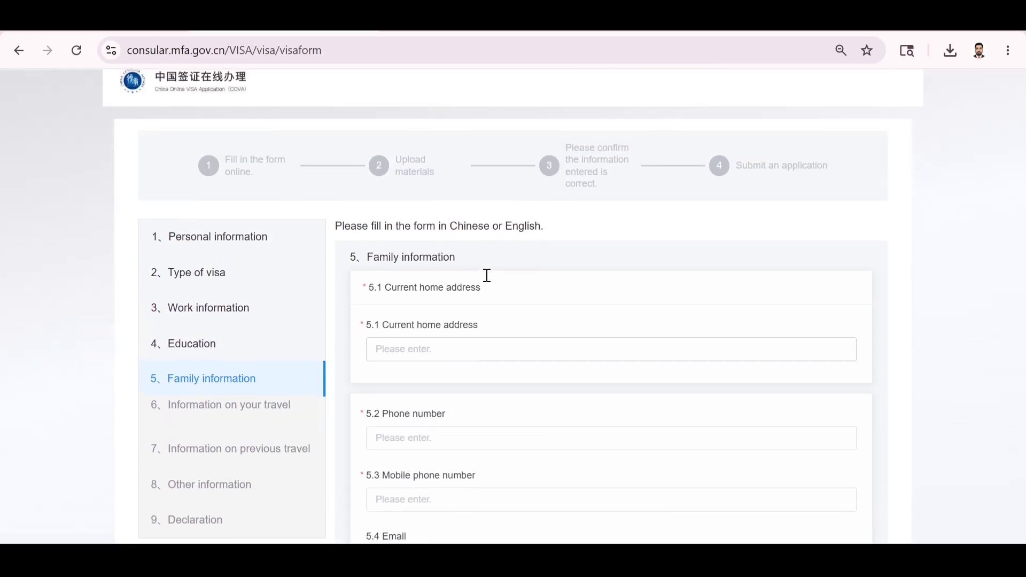
click(403, 345)
text(FDGDFB)
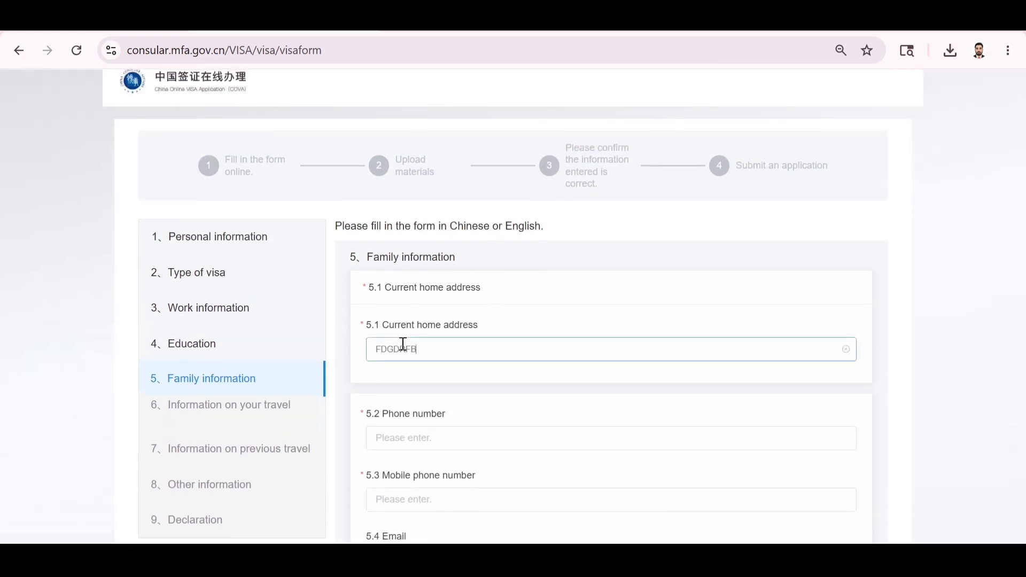
scroll(404, 344, down, 2)
click(402, 352)
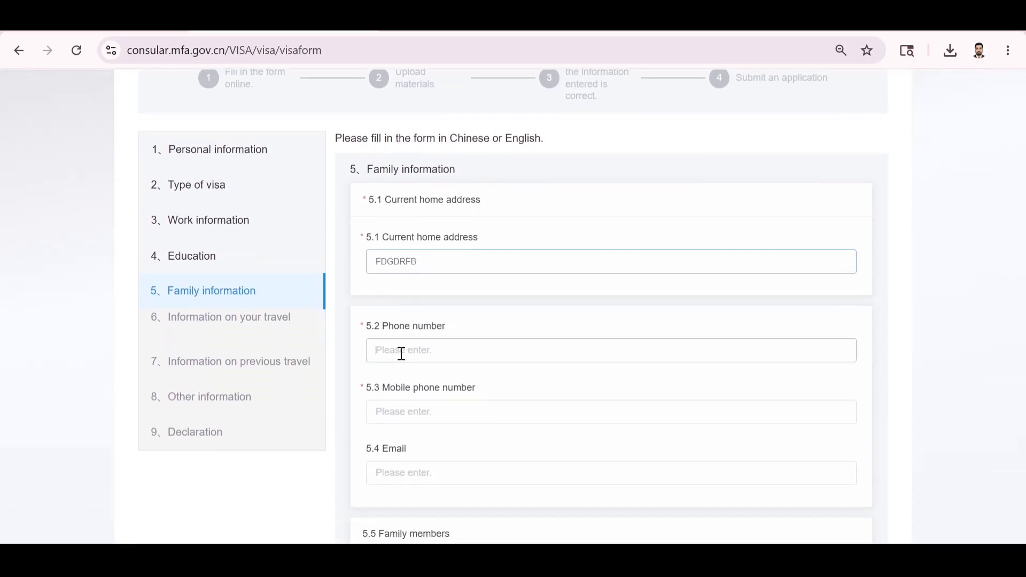
text(9889978)
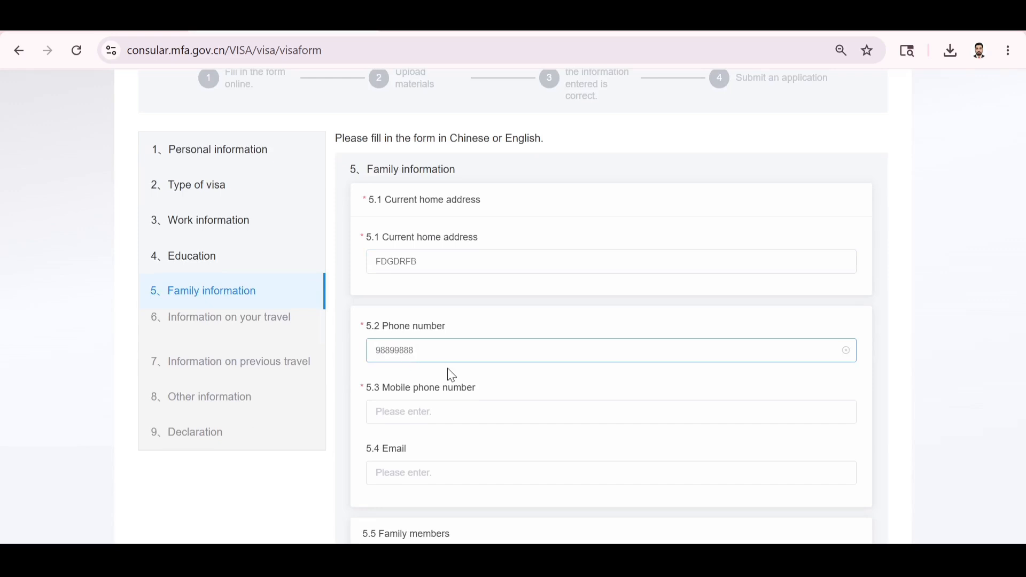
Enter the mobile phone number and a contact e-mail address ending in .COM.
scroll(449, 375, down, 2)
click(424, 347)
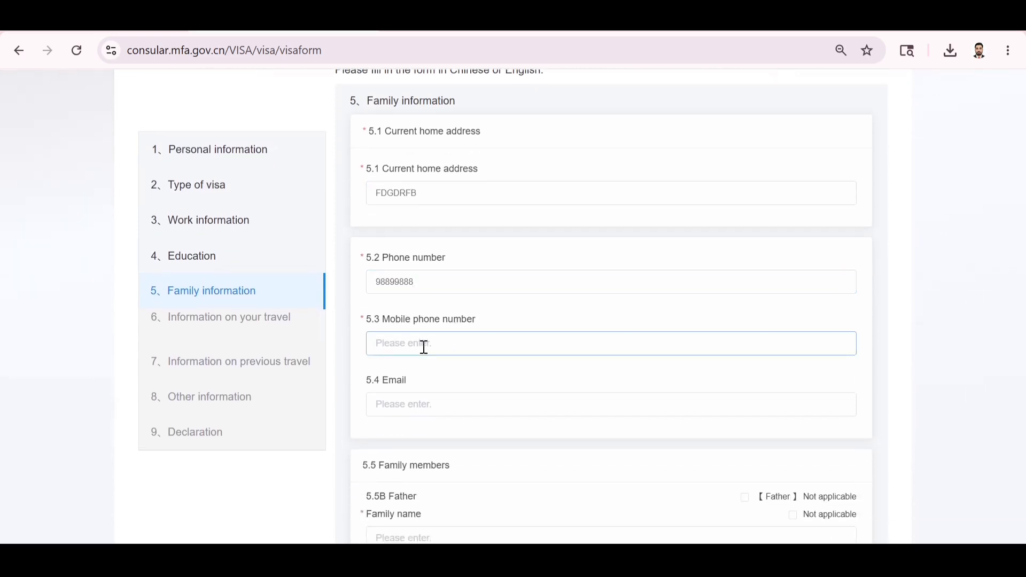
text(8T87575758)
scroll(424, 376, down, 3)
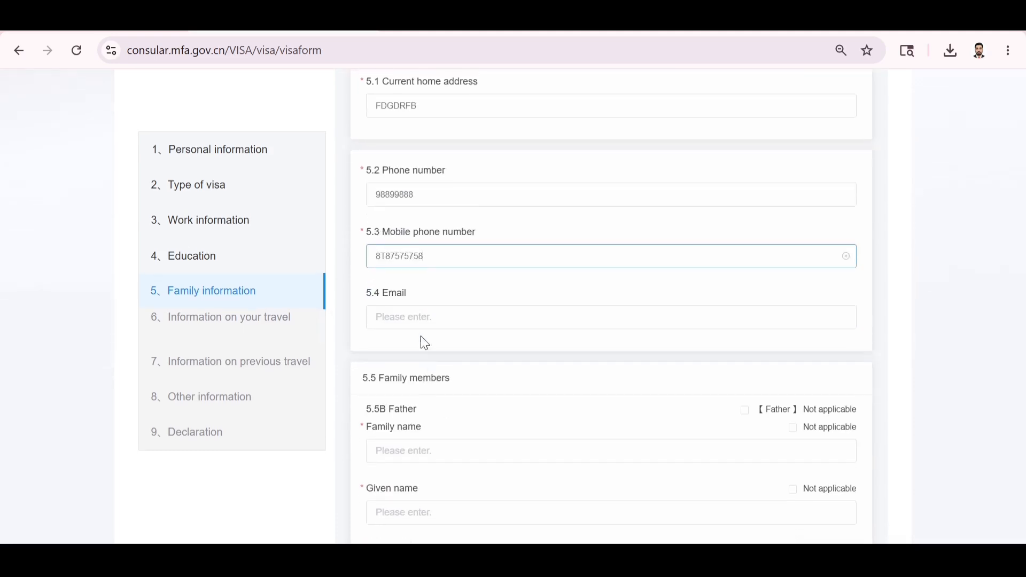
click(417, 314)
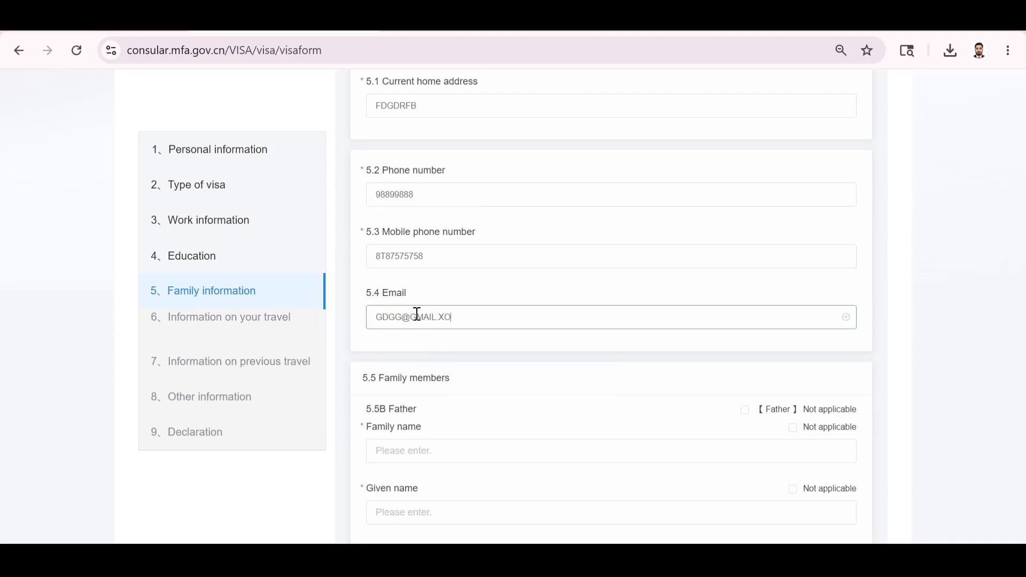
scroll(443, 376, down, 3)
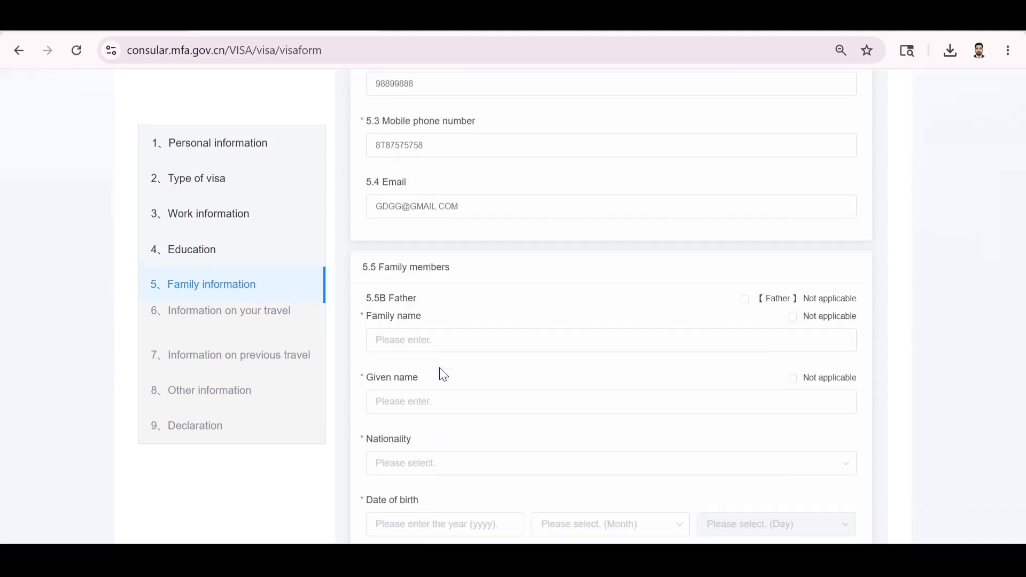
Enter the father's family name and given name.
click(587, 299)
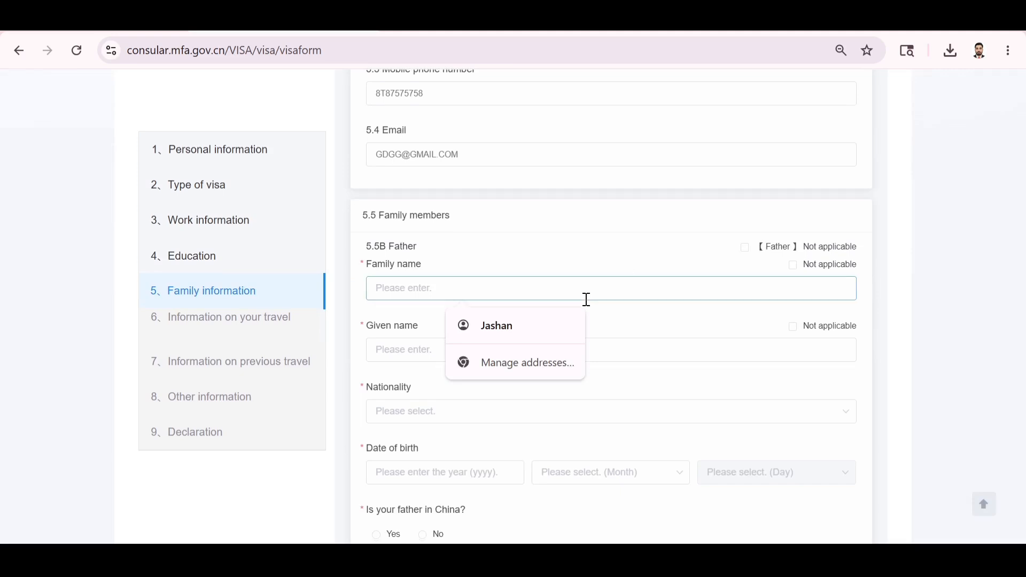
text(JFGU)
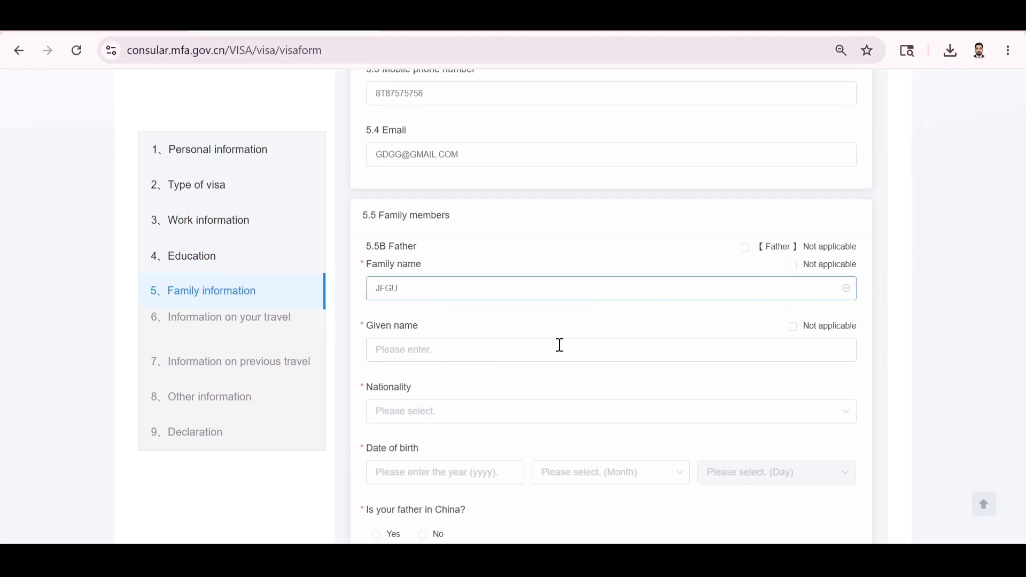
click(558, 346)
text(FEFE)
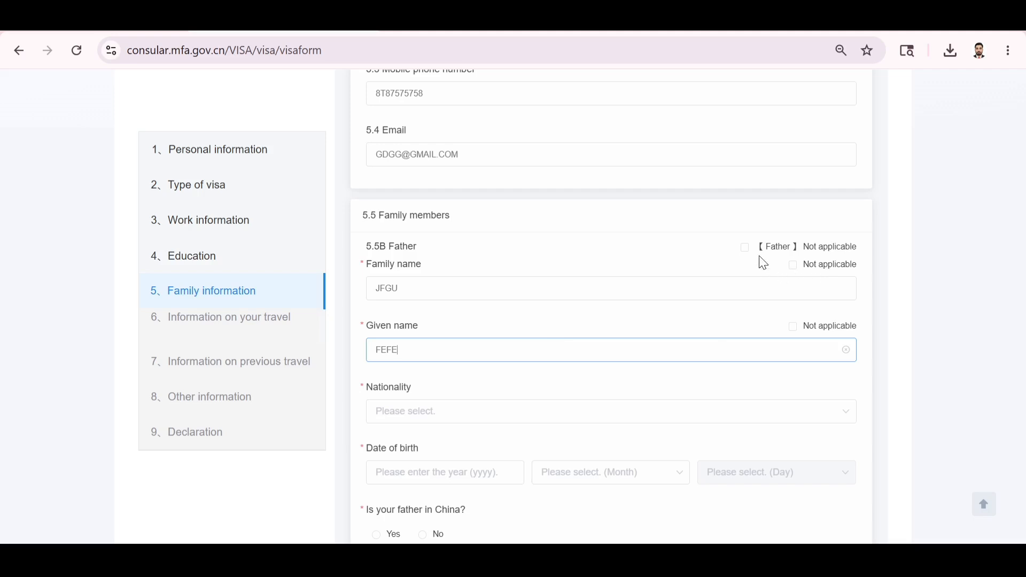
scroll(690, 286, down, 2)
scroll(692, 289, down, 1)
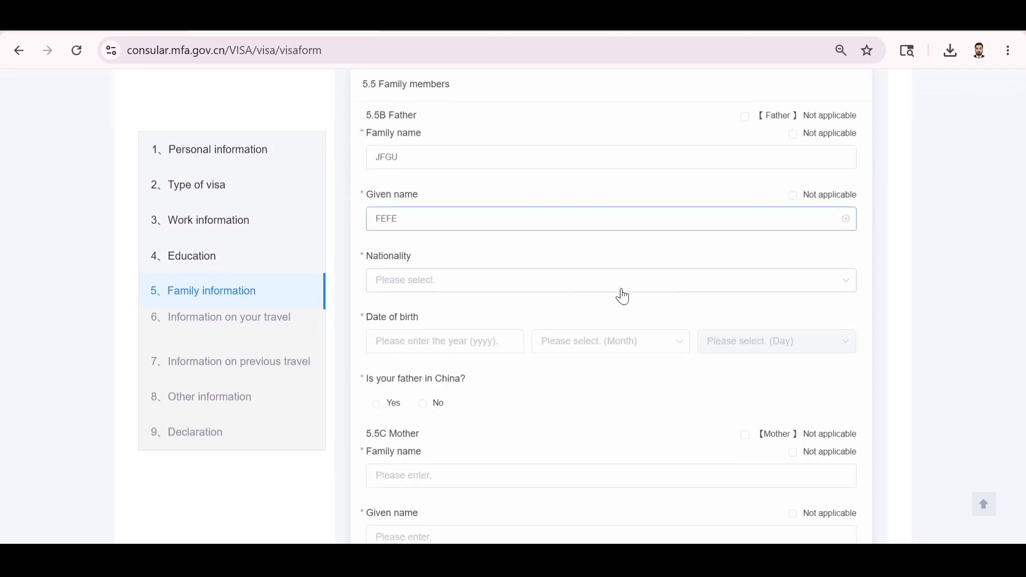
scroll(729, 169, up, 1)
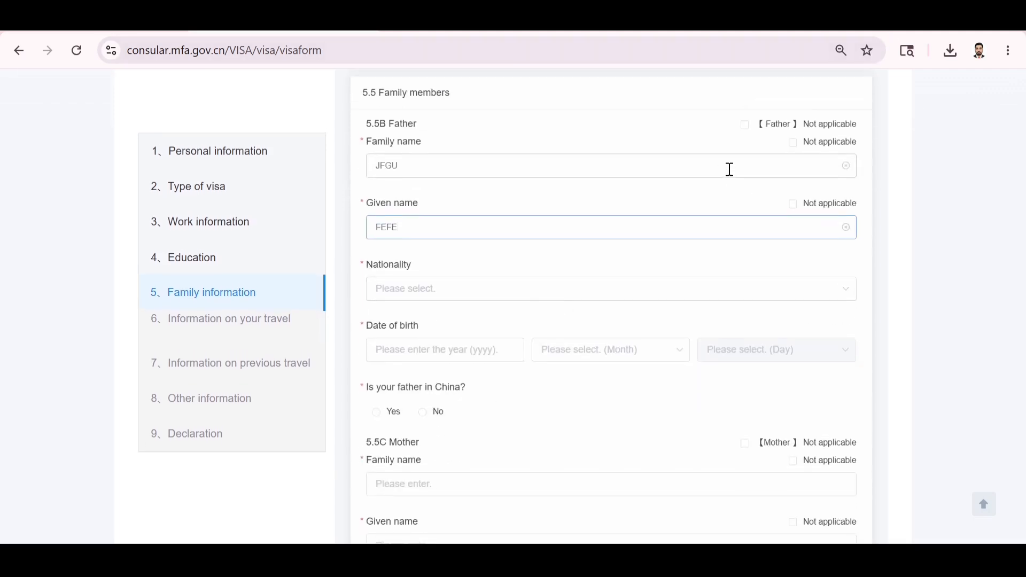
click(747, 131)
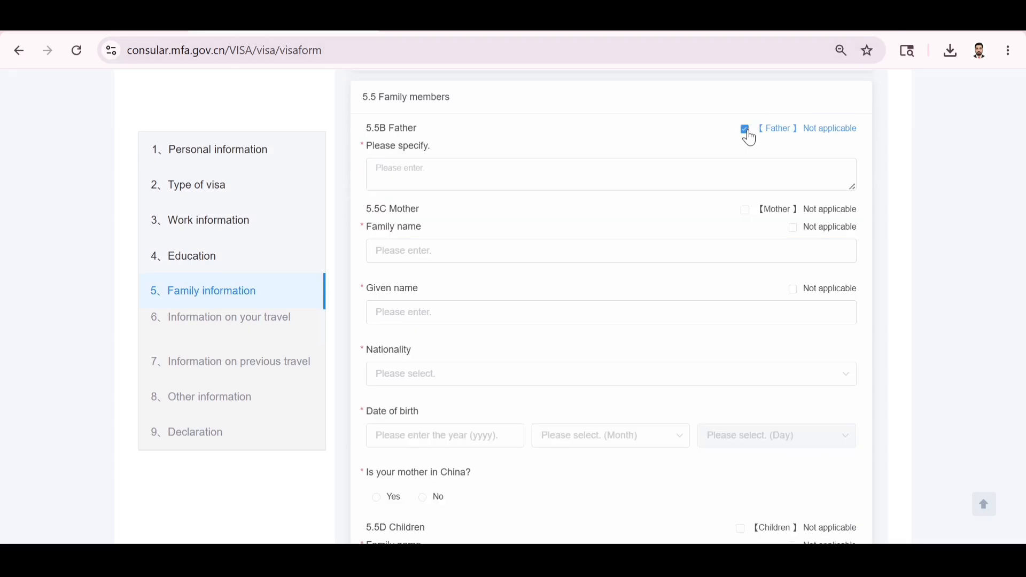
click(747, 130)
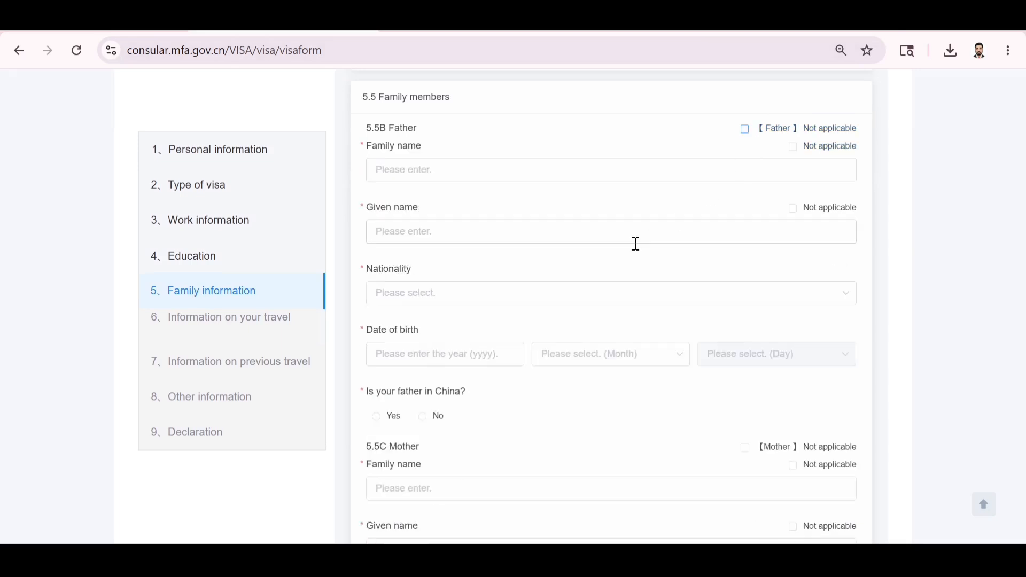
click(462, 172)
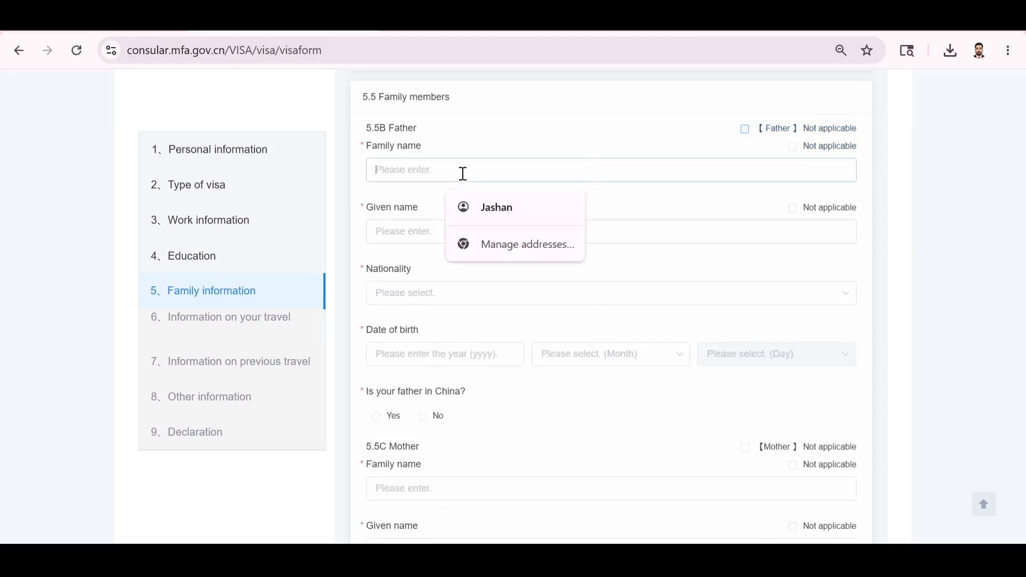
text(JHWEHWFBEUWEH)
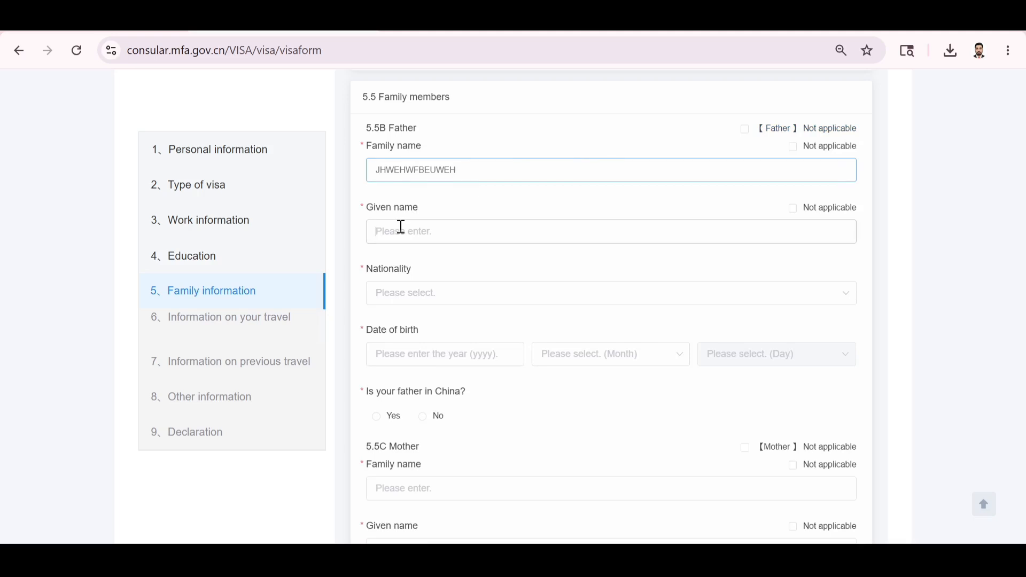
click(402, 228)
text(JFSEUYGC)
click(387, 296)
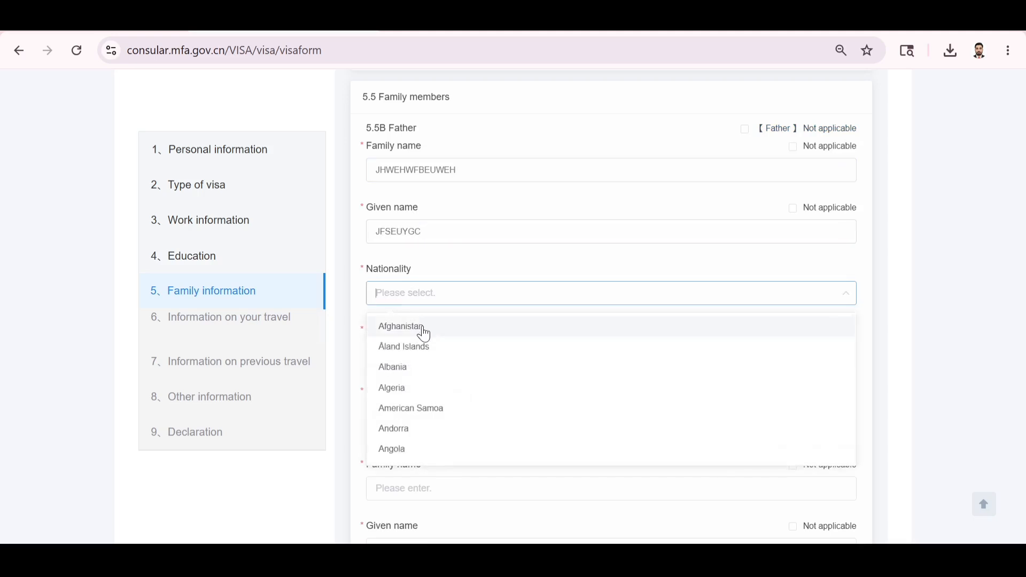
text(III)
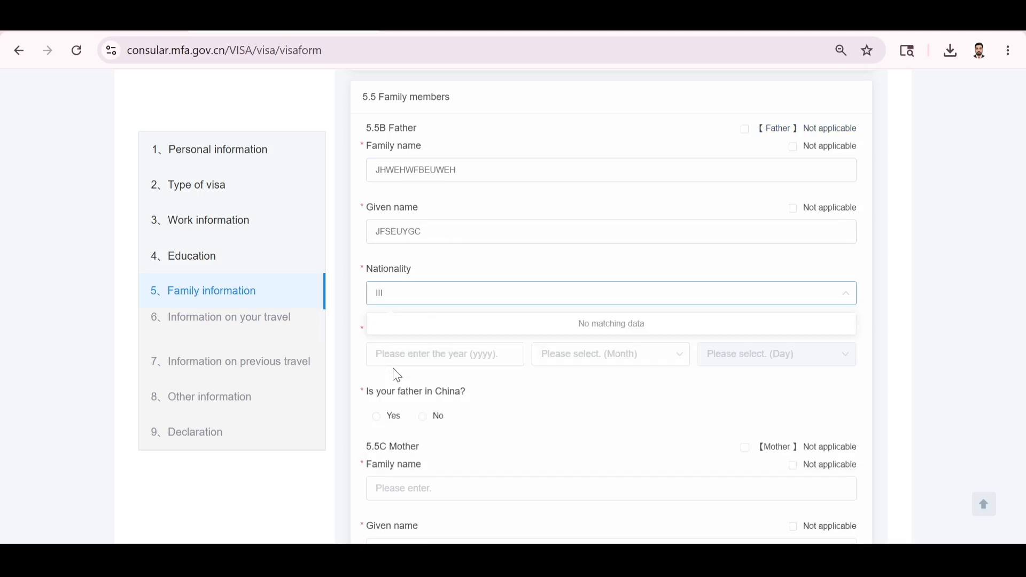
key(BackSpace)
key(BackSpace)
text(nd)
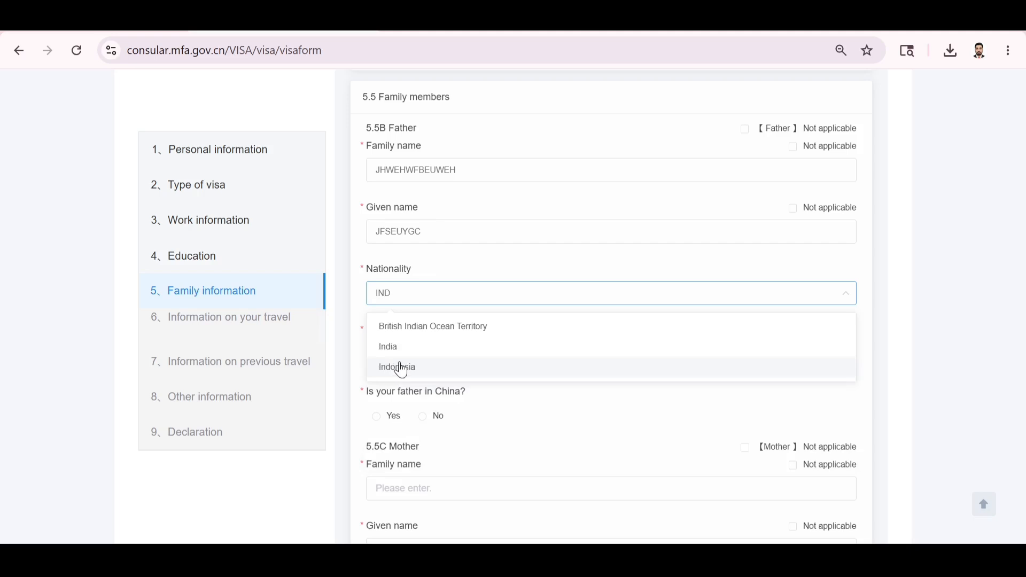
click(394, 347)
scroll(456, 363, down, 1)
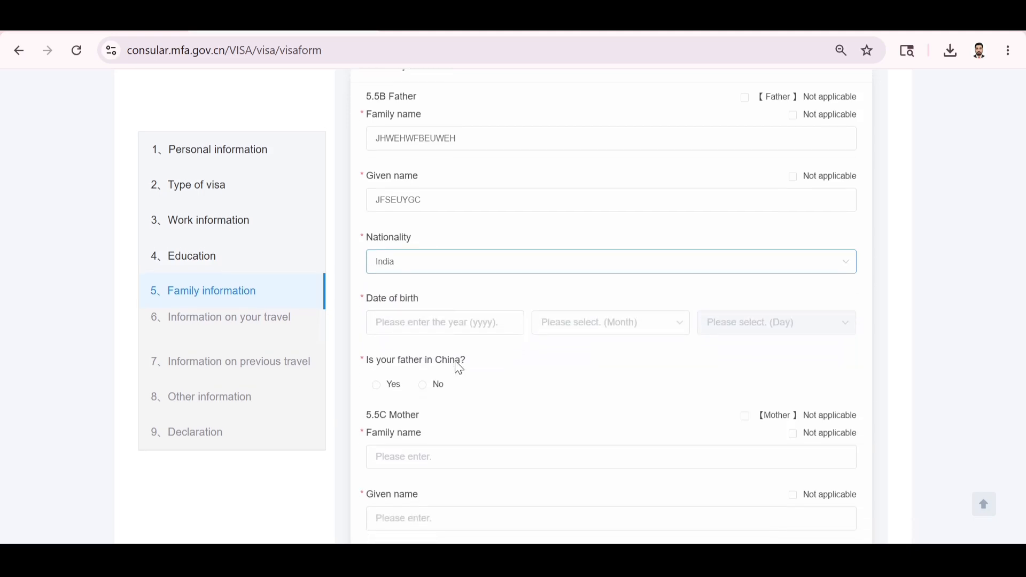
click(450, 320)
text(1976)
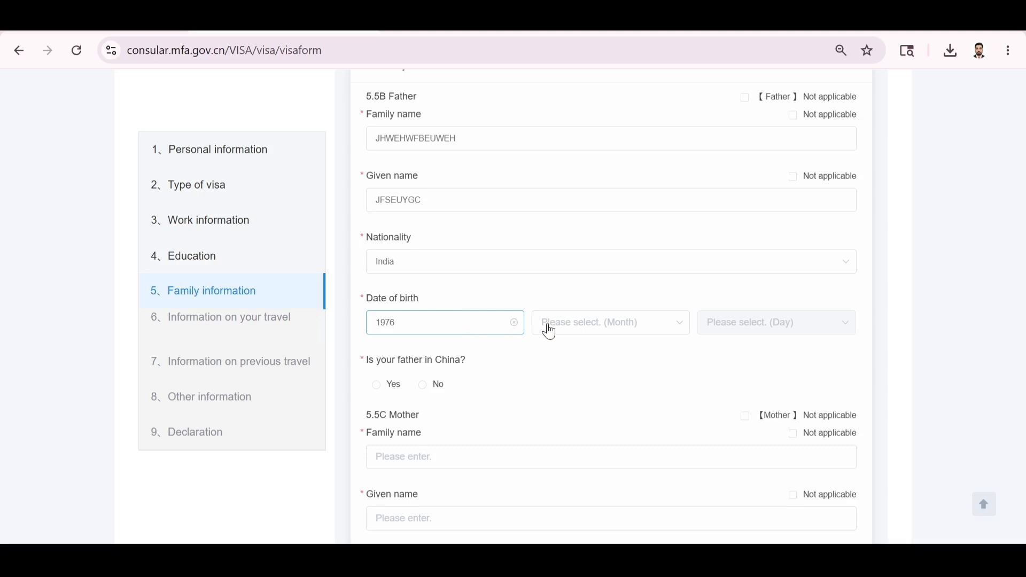
click(564, 323)
click(554, 417)
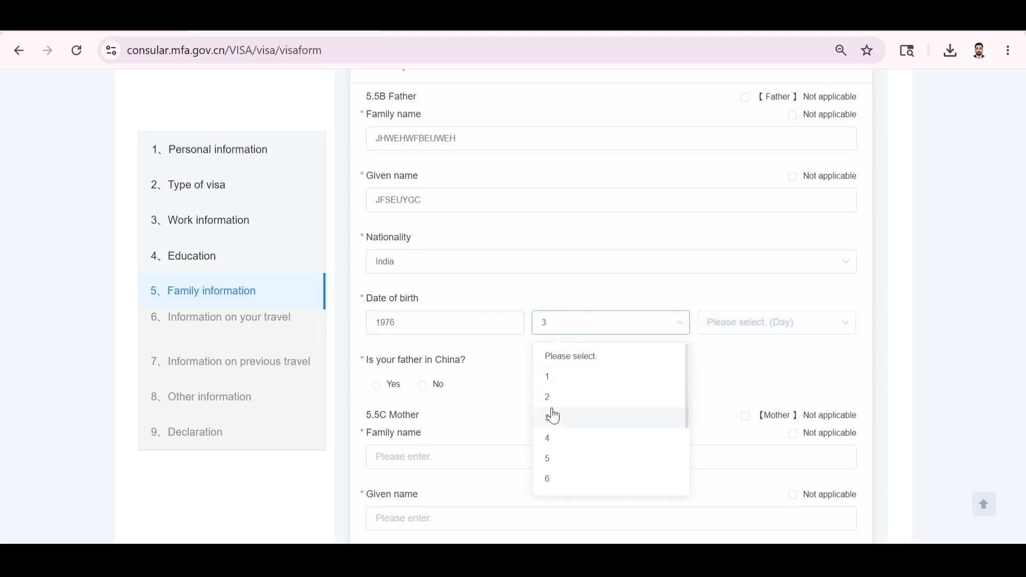
click(743, 326)
click(719, 399)
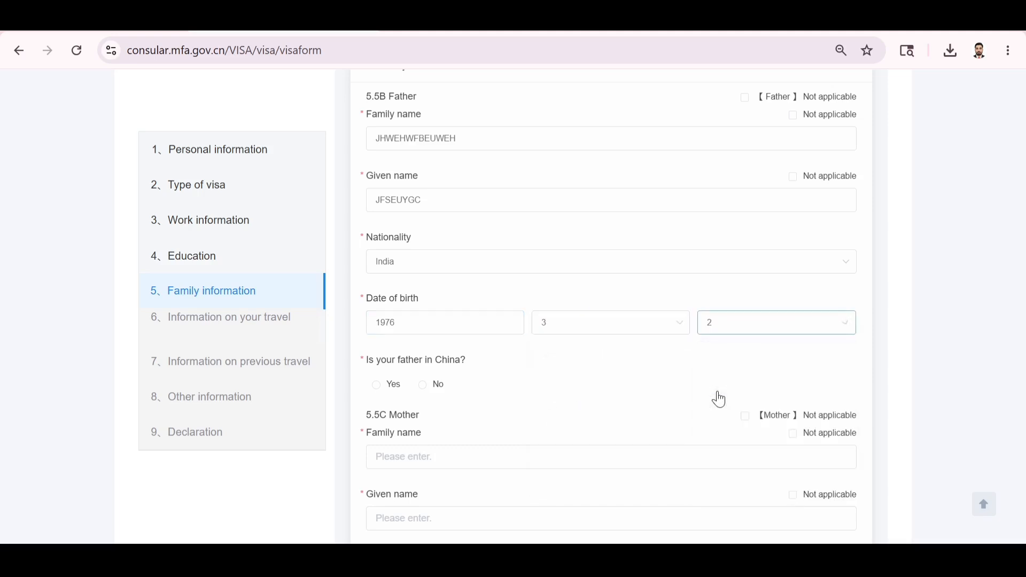
scroll(543, 419, down, 3)
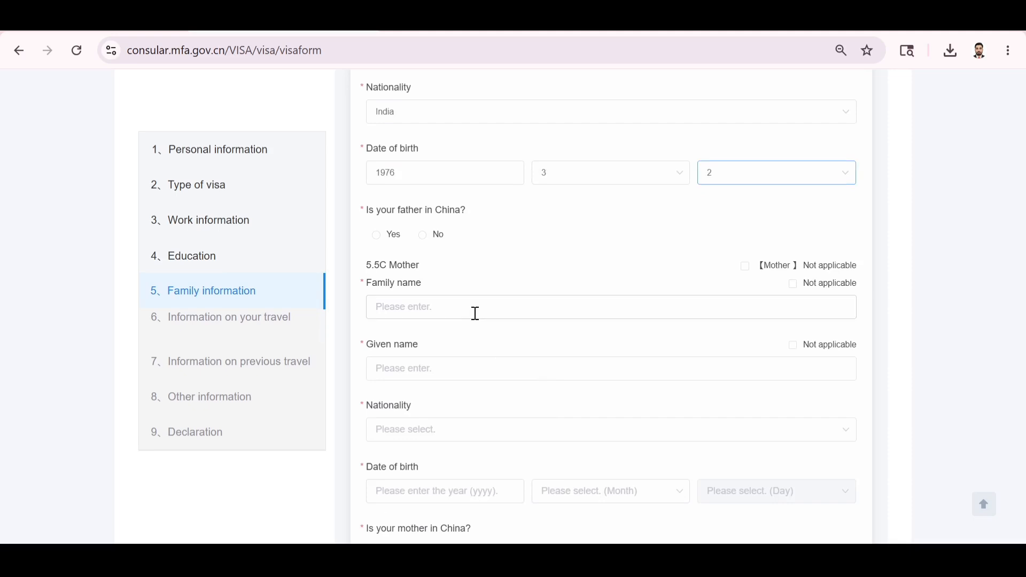
click(424, 235)
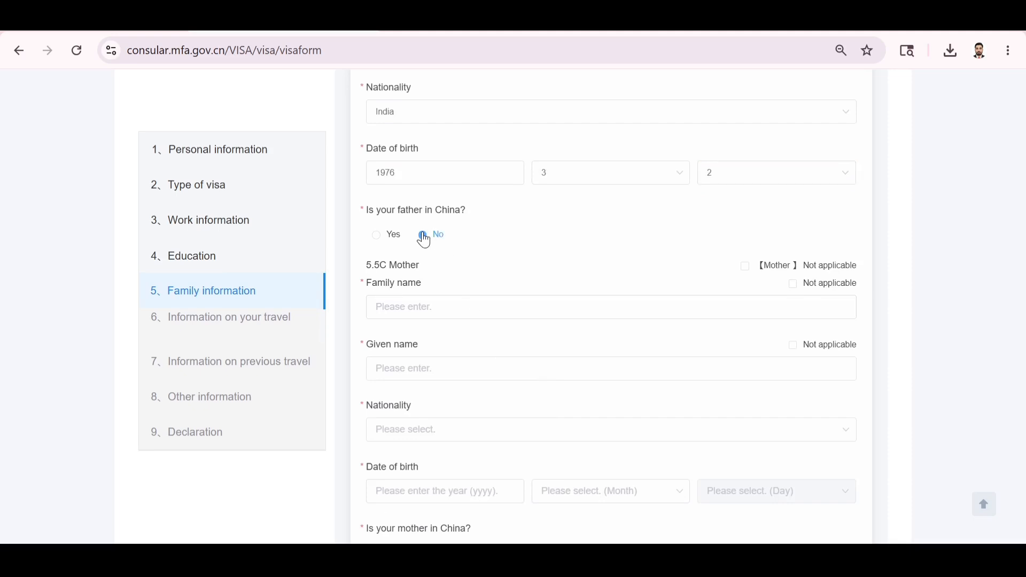
scroll(455, 275, down, 4)
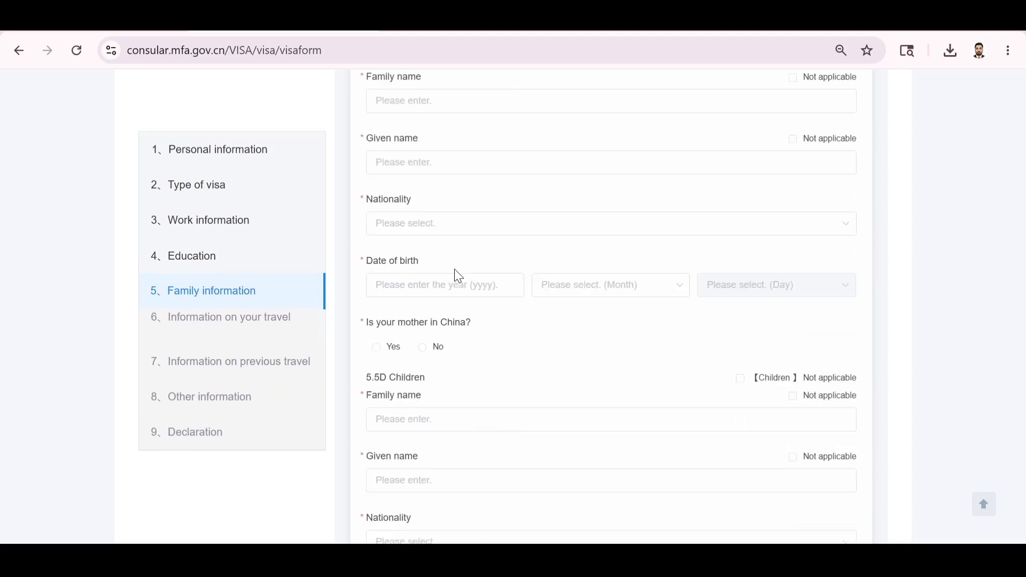
Enter the mother's family and given names with nationality India.
scroll(457, 274, up, 2)
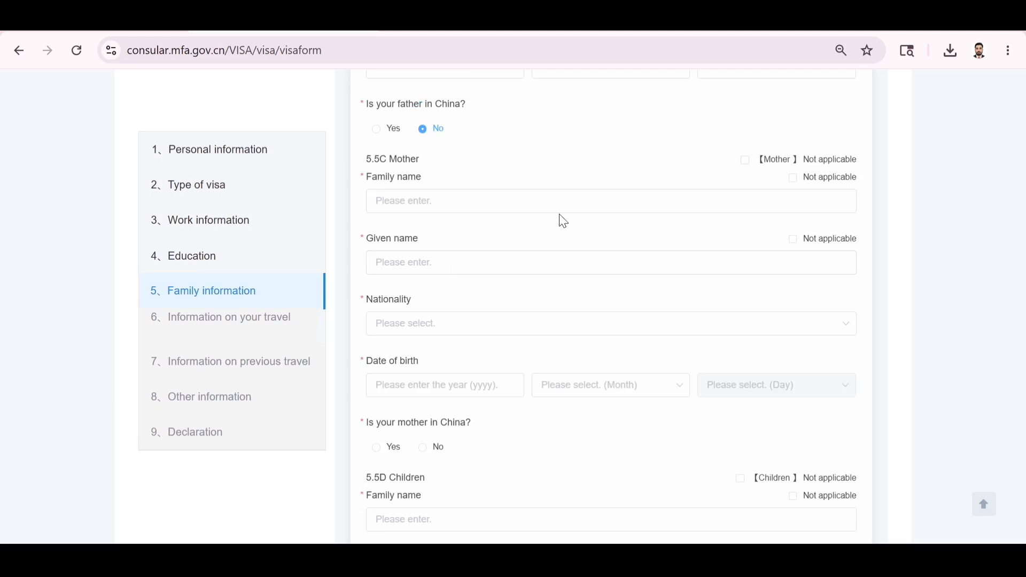
click(747, 160)
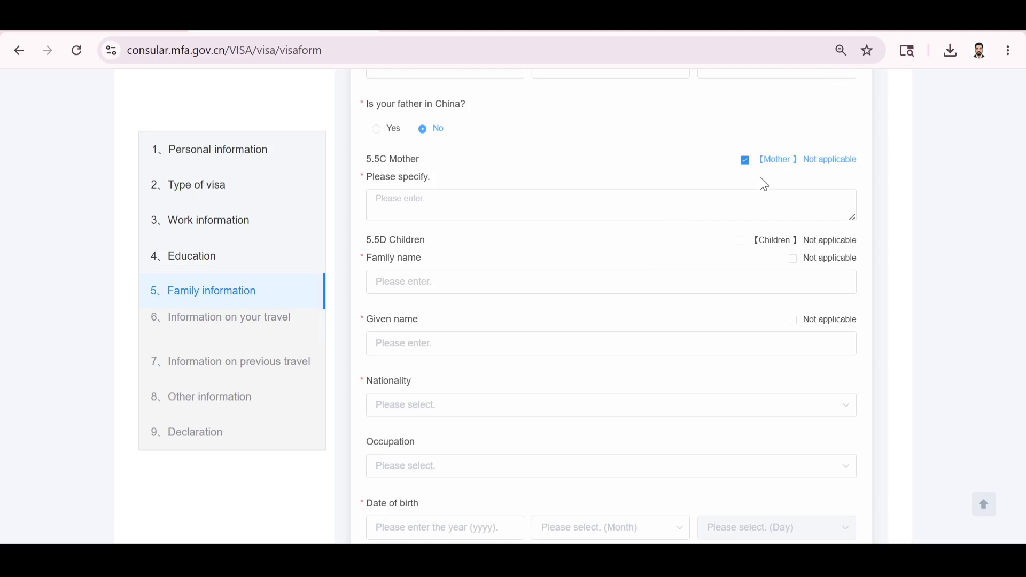
click(746, 161)
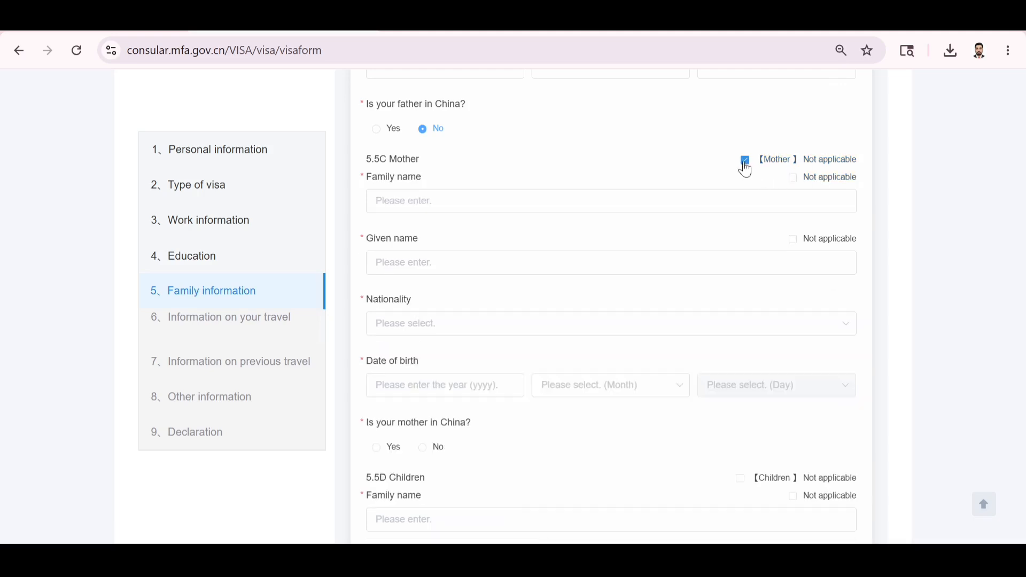
click(558, 202)
text(JDFVDU)
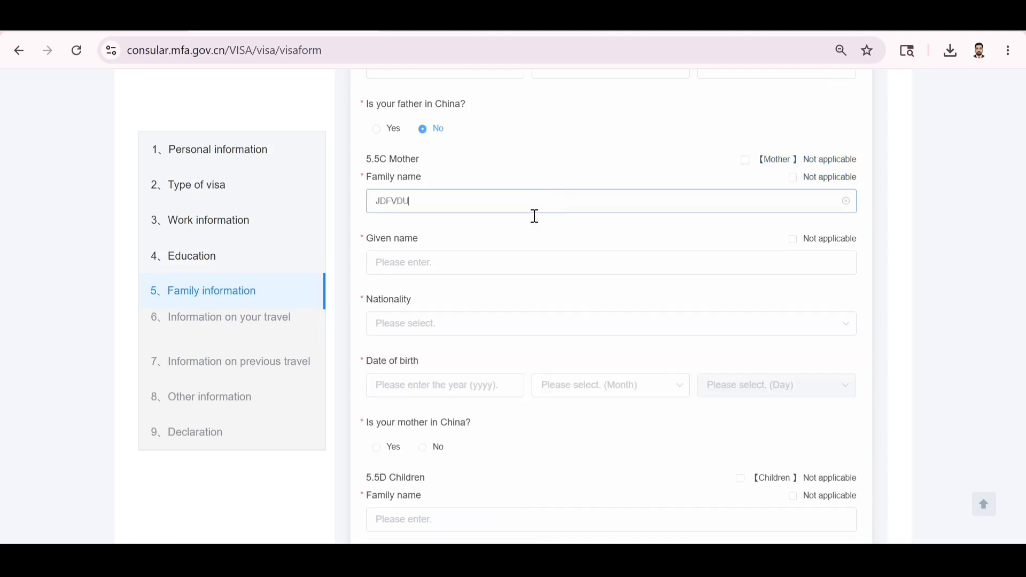
click(469, 261)
text(DJCVDWU)
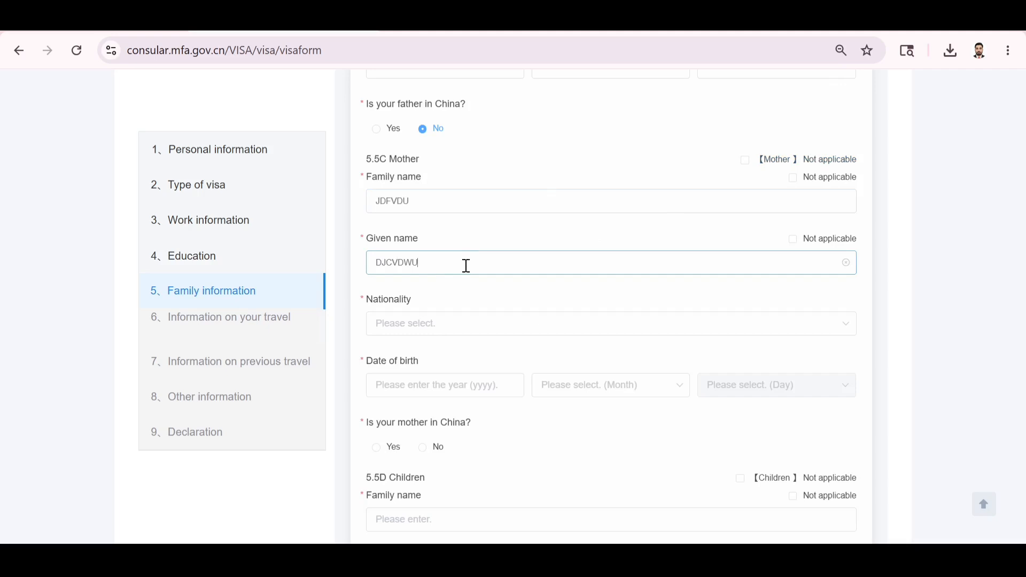
click(413, 324)
text(INDI)
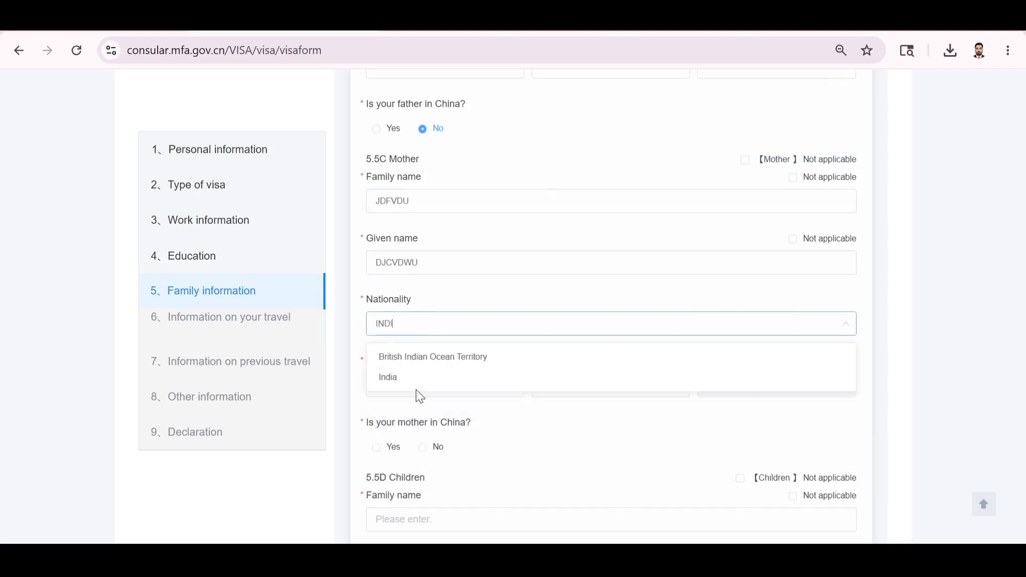
click(412, 380)
click(418, 395)
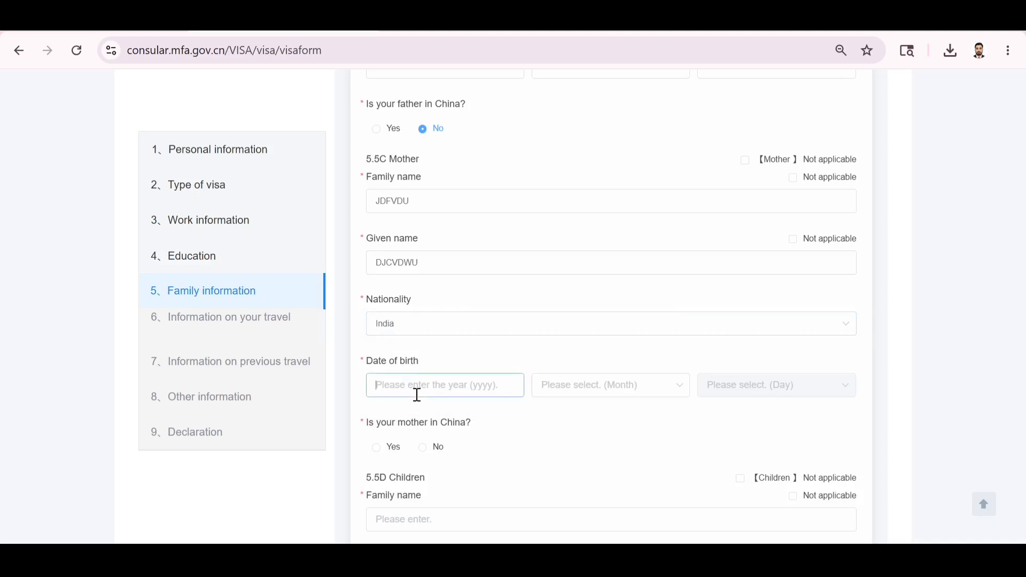
text(1987)
click(580, 396)
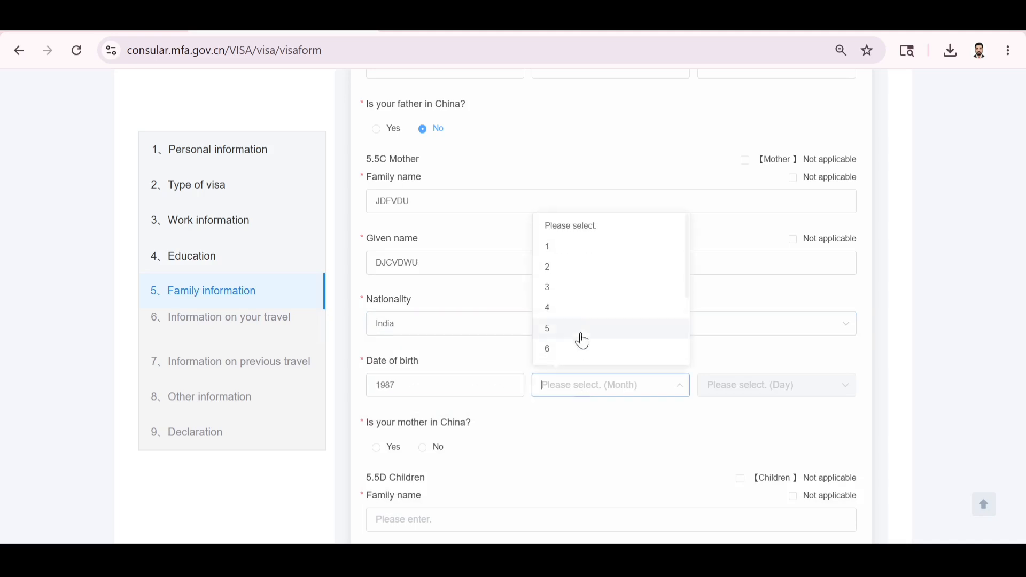
click(589, 297)
click(781, 394)
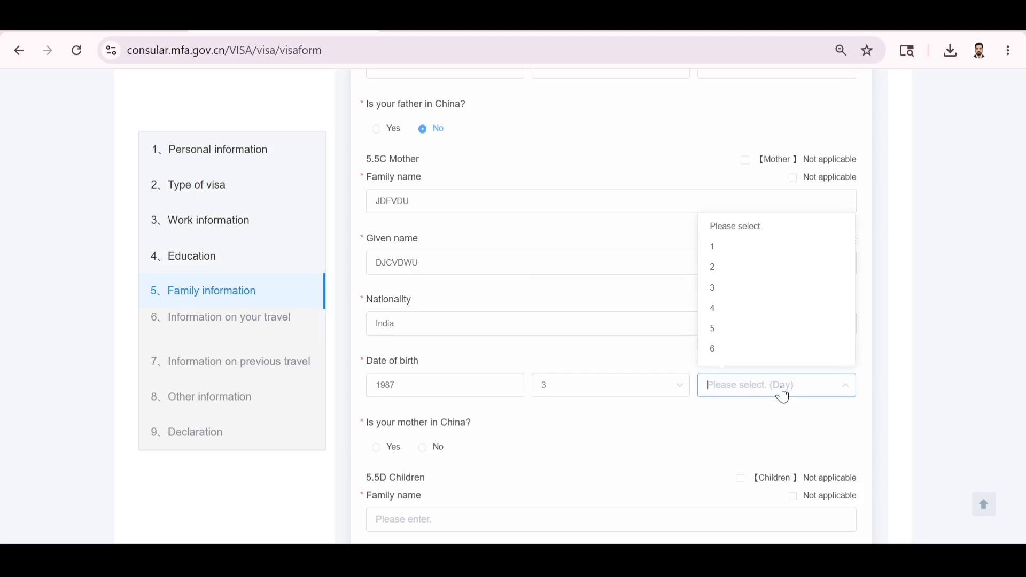
click(734, 229)
click(733, 389)
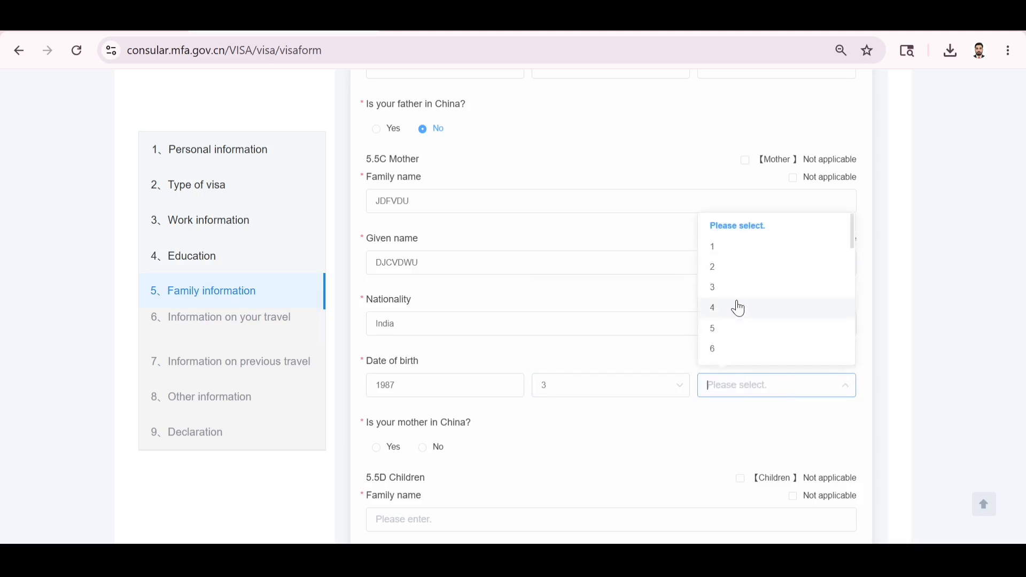
click(734, 290)
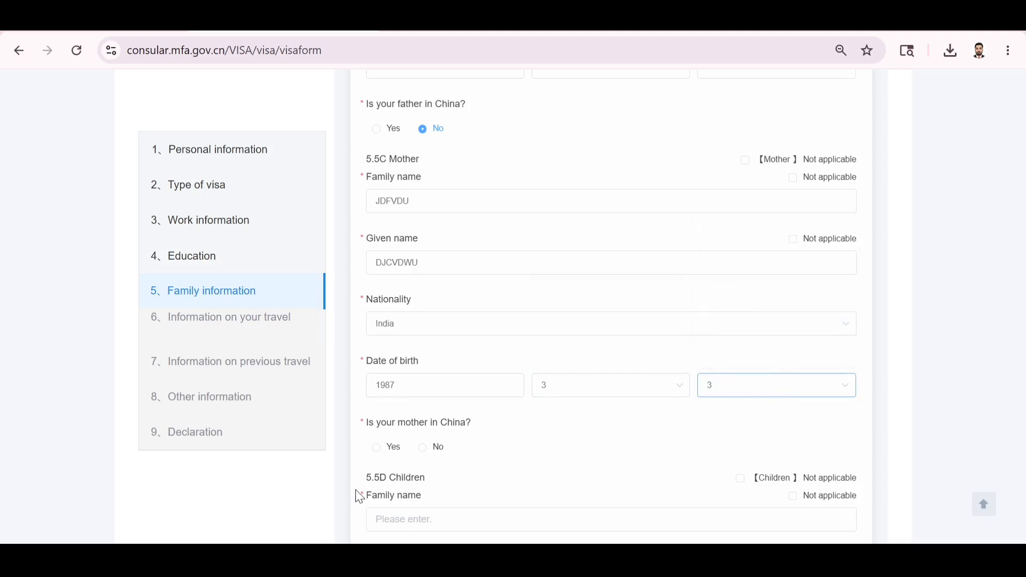
click(422, 449)
scroll(508, 439, down, 5)
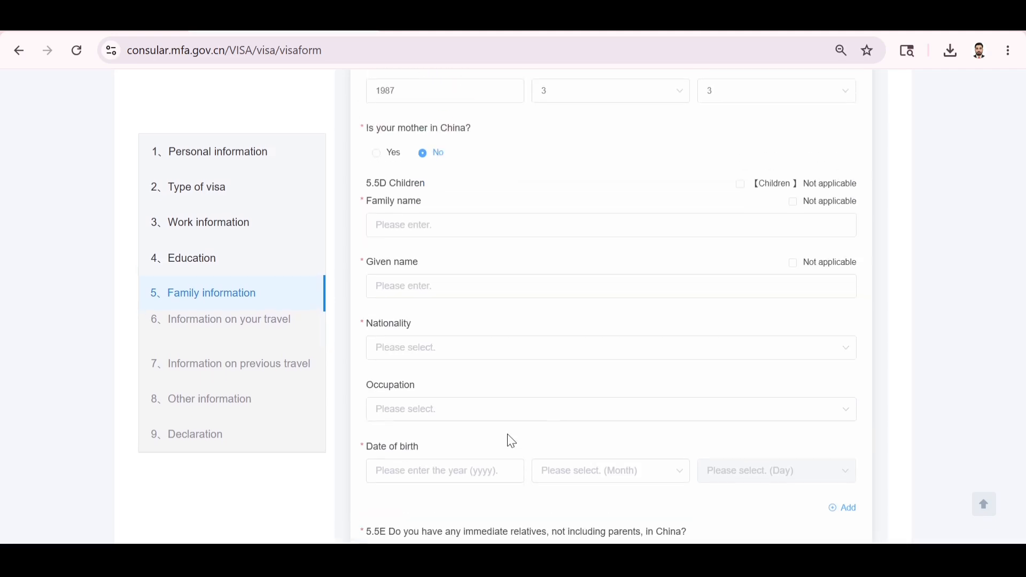
Mark children not applicable, answer No to relatives in China, save, and go to travel information.
click(742, 186)
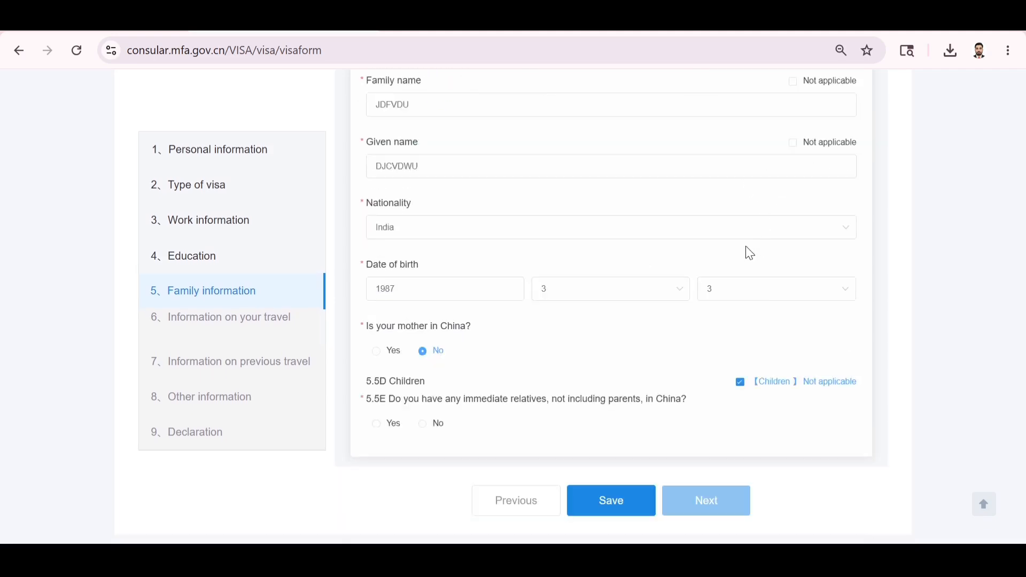
click(433, 433)
click(627, 501)
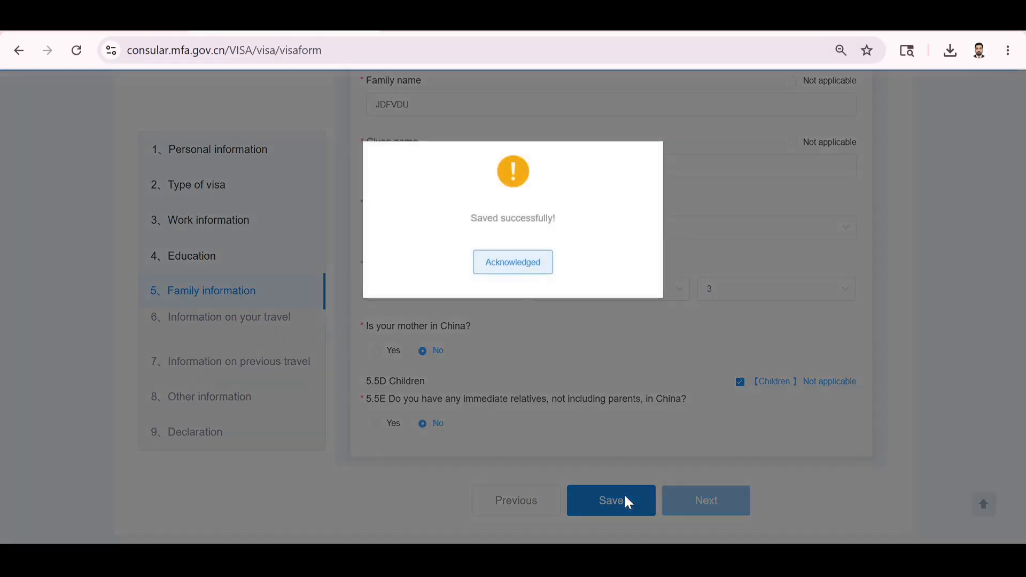
click(530, 259)
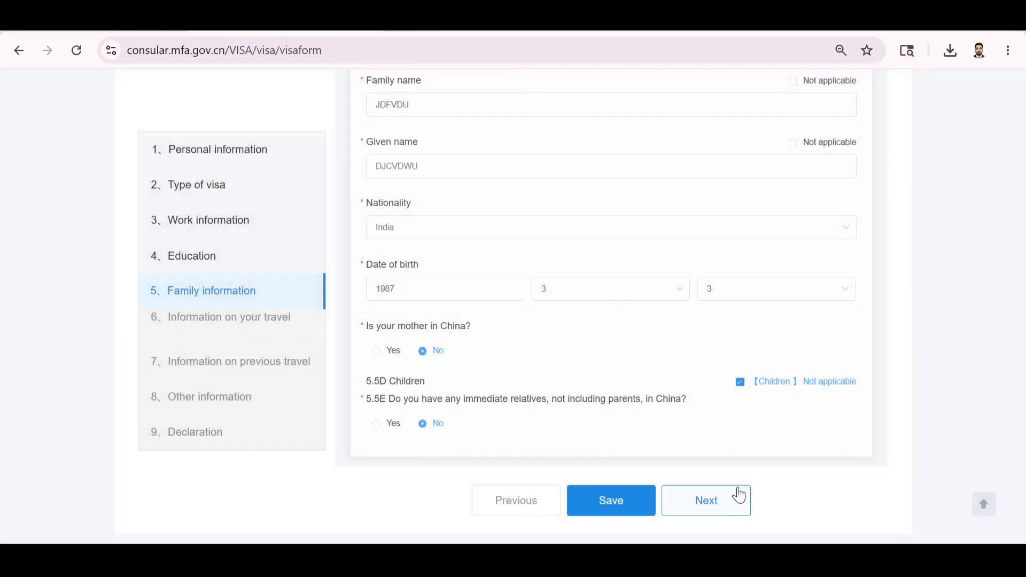
click(719, 500)
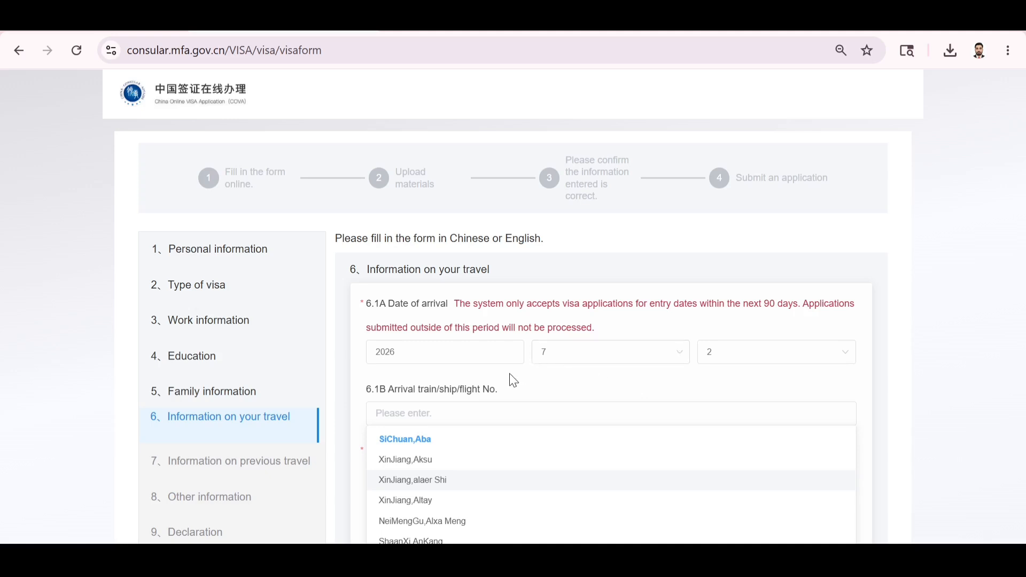
Enter arrival flight number XBHSHUVBU, leaving Aksu as the destination city.
click(548, 389)
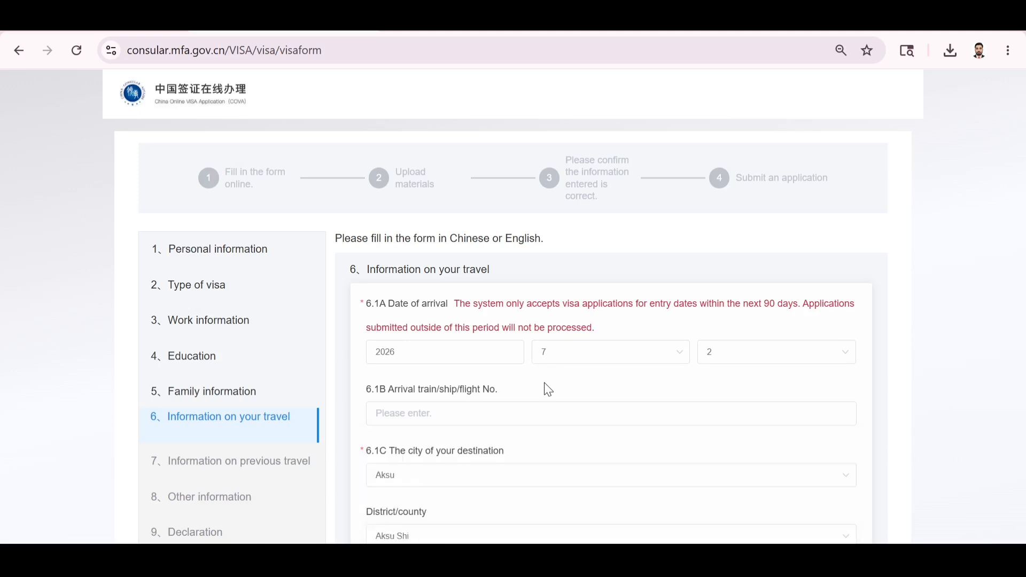
scroll(548, 389, down, 1)
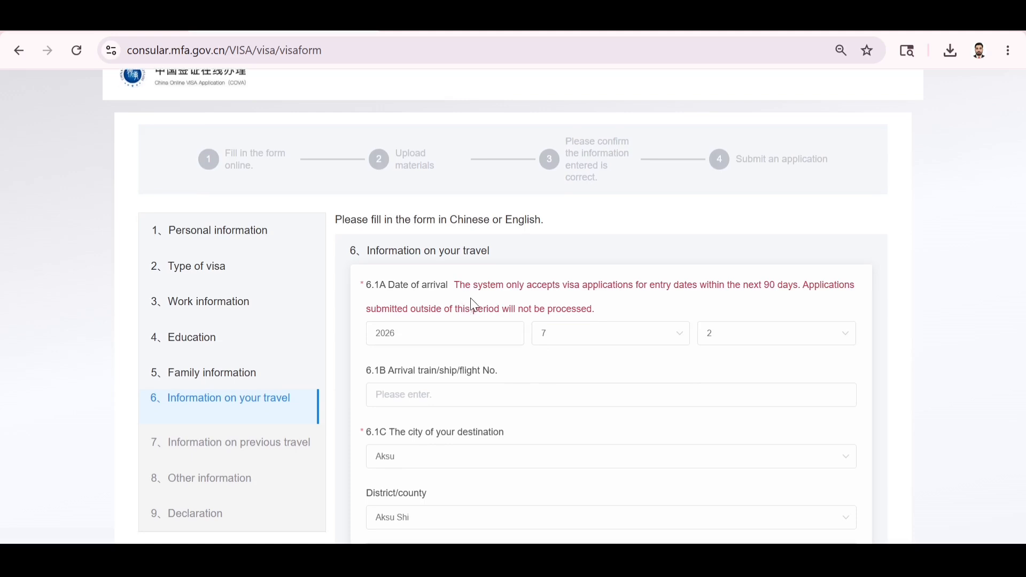
scroll(479, 305, down, 3)
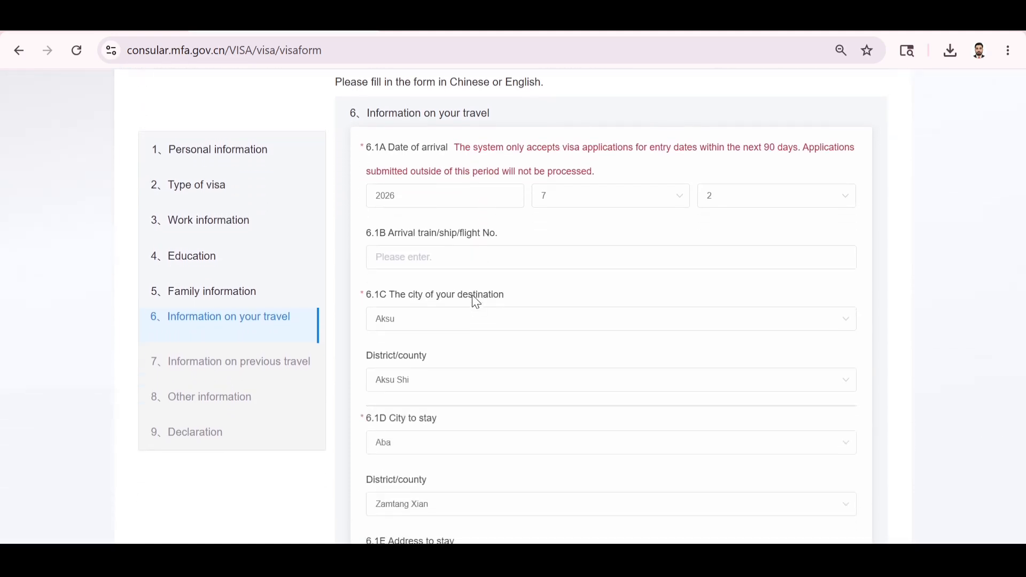
click(473, 249)
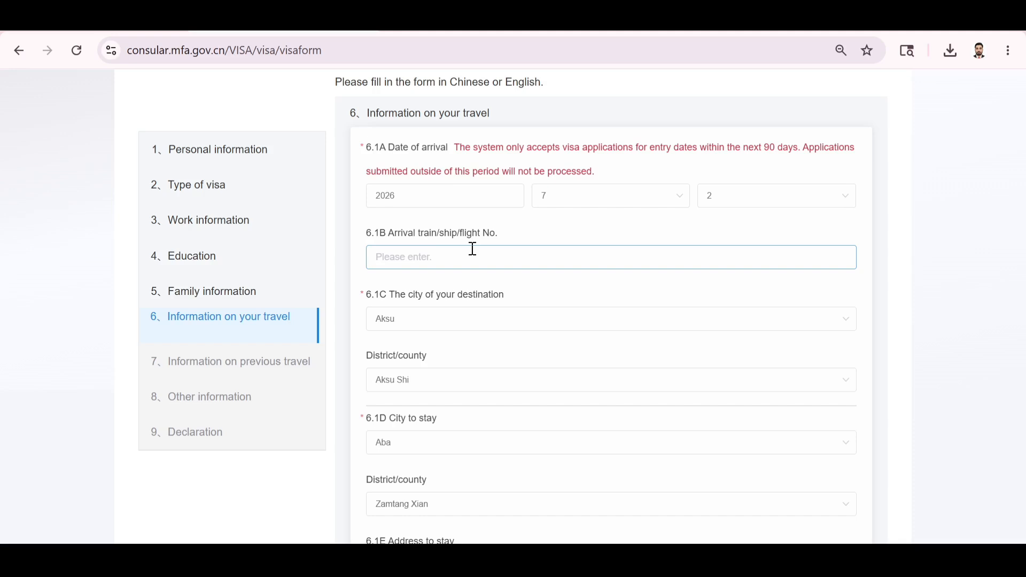
text(XBHSHUVBU)
scroll(473, 278, down, 2)
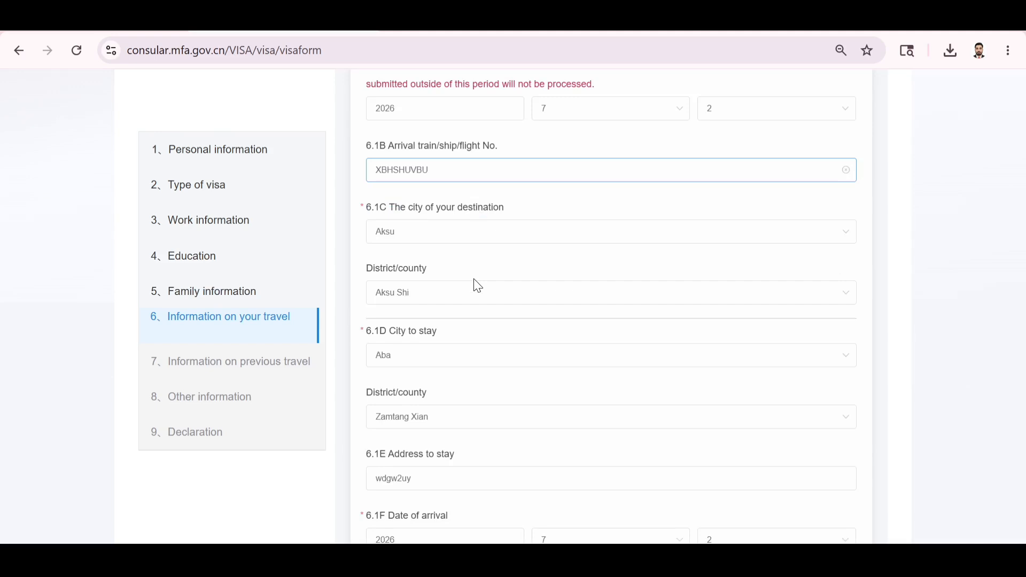
click(431, 235)
click(426, 234)
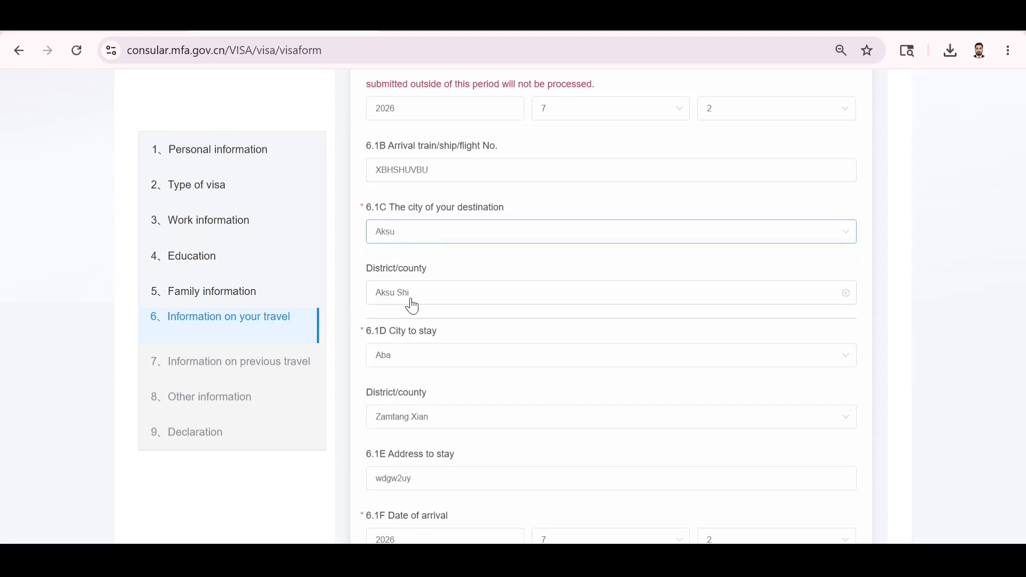
scroll(412, 306, down, 2)
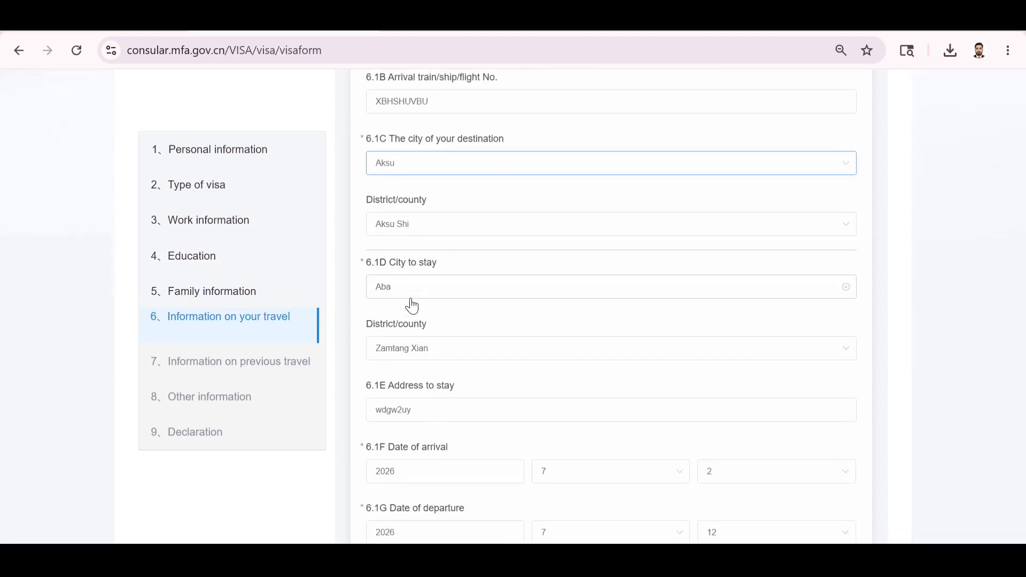
scroll(412, 307, down, 2)
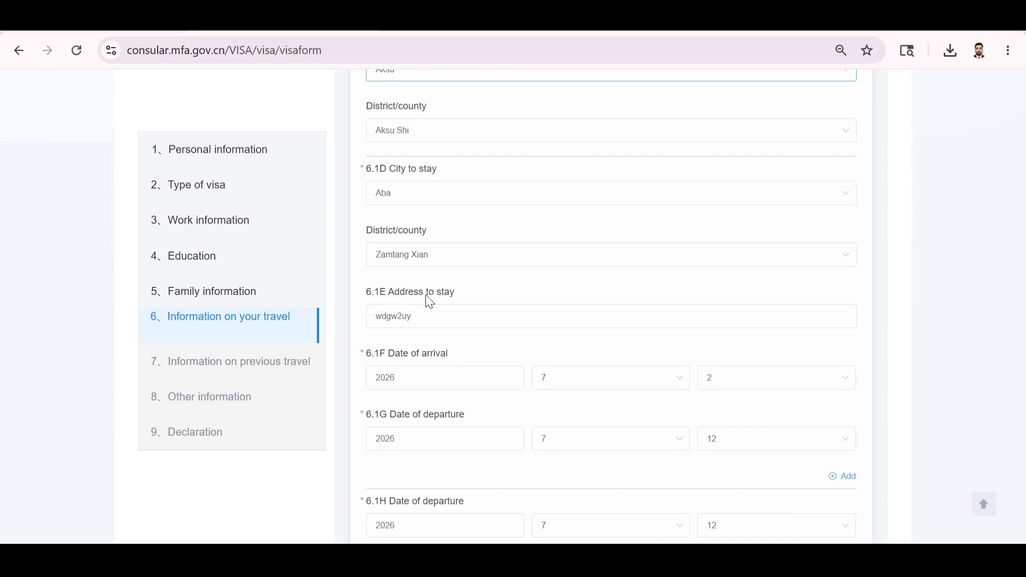
Replace the old address in 6.1E Address to stay with the new address.
drag(426, 316, 369, 316)
key(BackSpace)
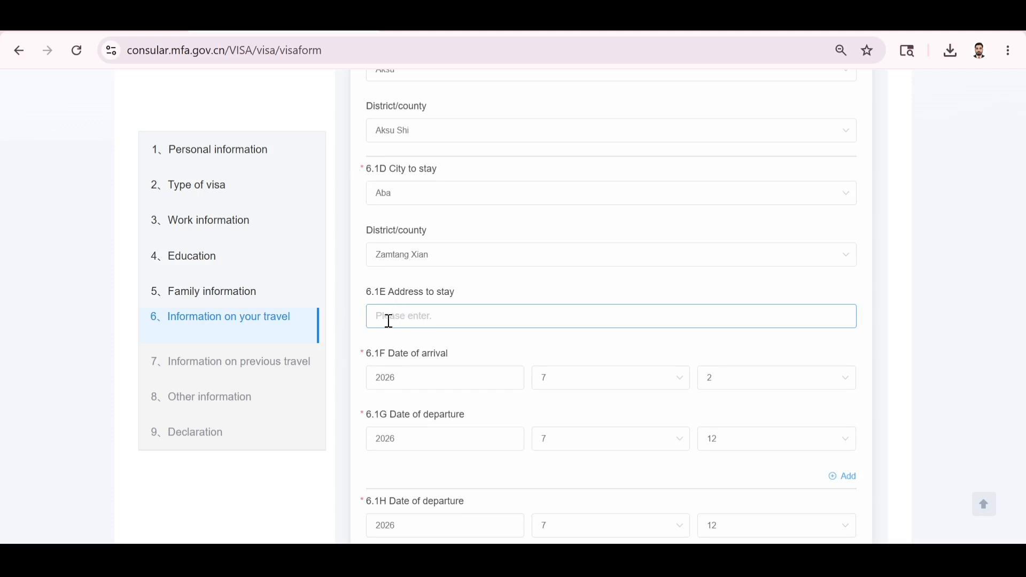
text(NBCGFDYTFYTDYUYFUYFU UFUYFYTF)
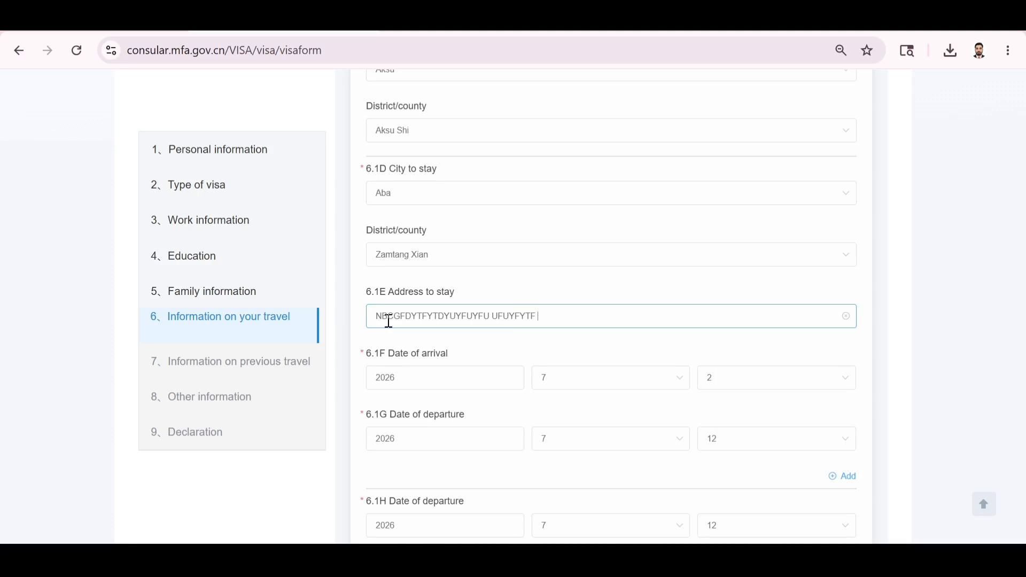
Scroll down to review the departure flight number and departure city fields.
scroll(475, 337, down, 2)
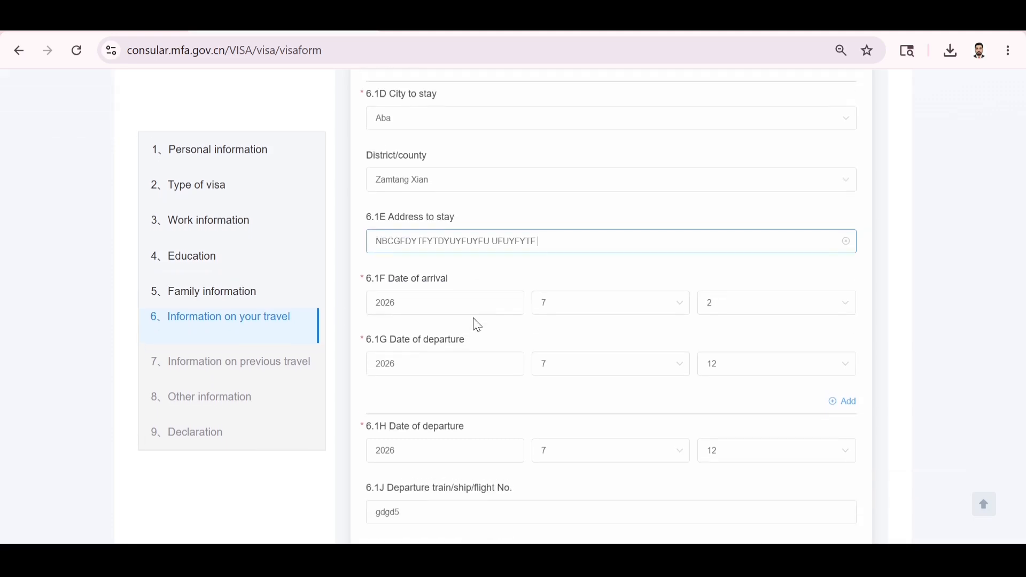
scroll(474, 323, down, 2)
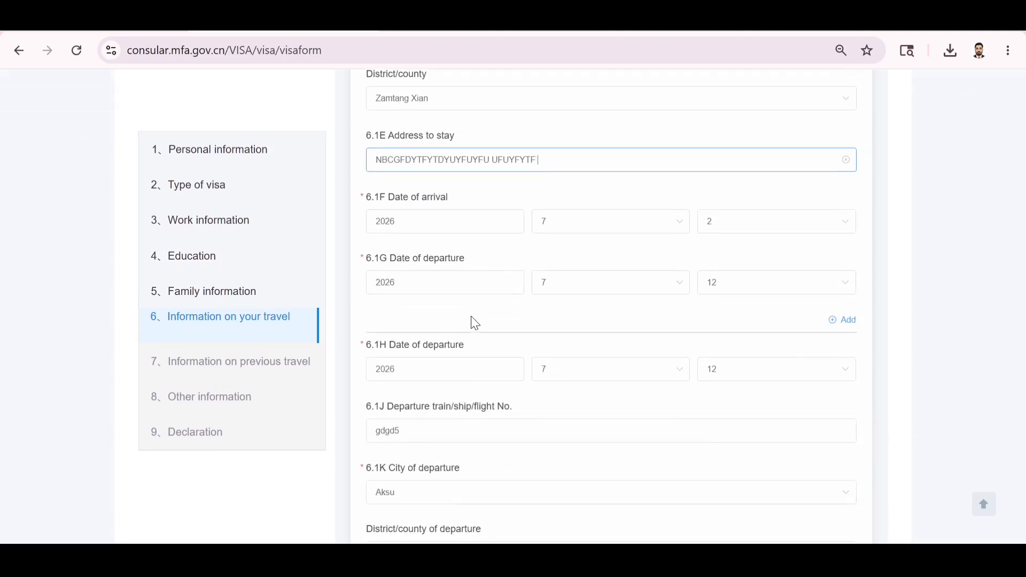
scroll(474, 323, down, 1)
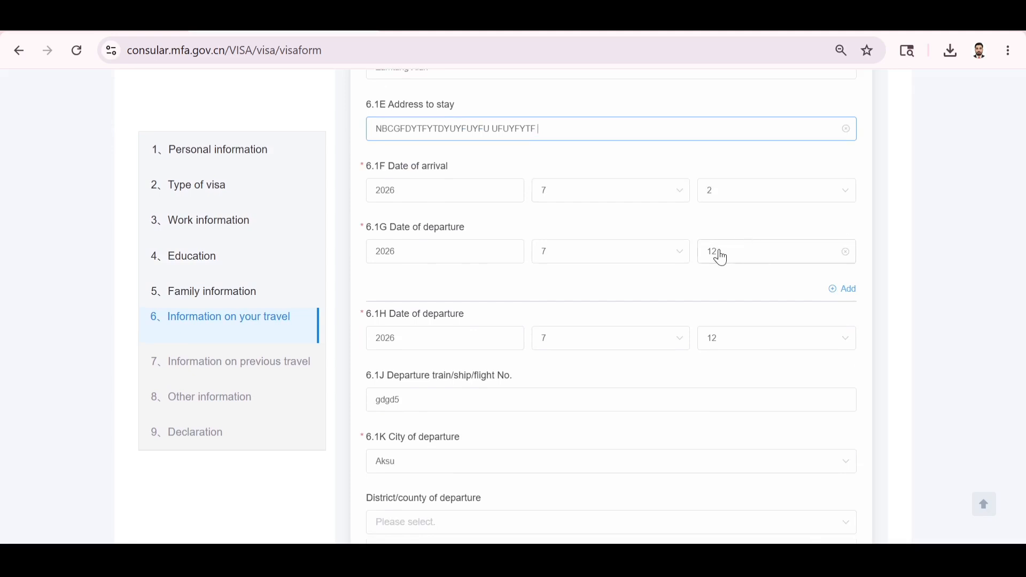
scroll(689, 263, down, 2)
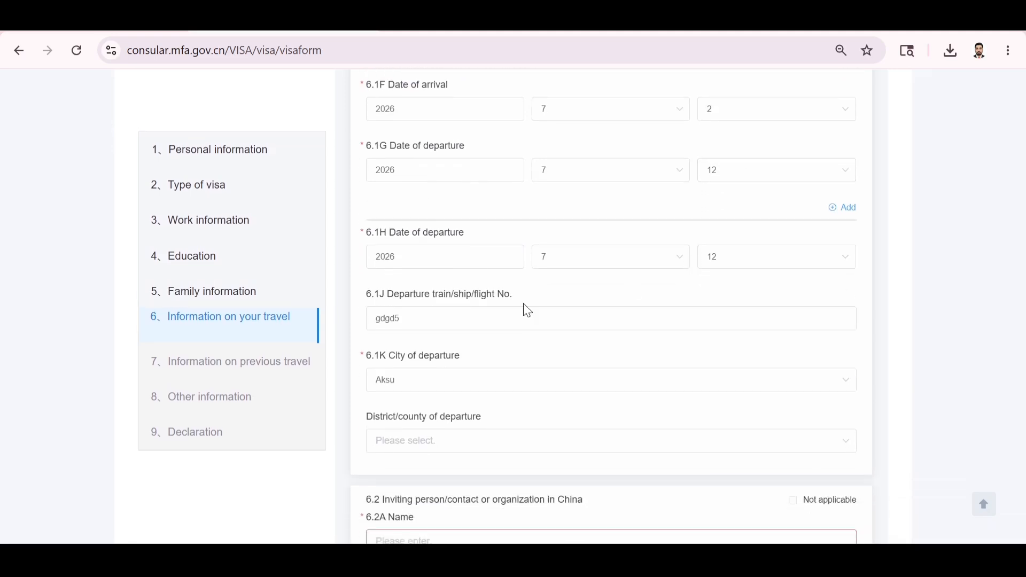
scroll(526, 307, down, 1)
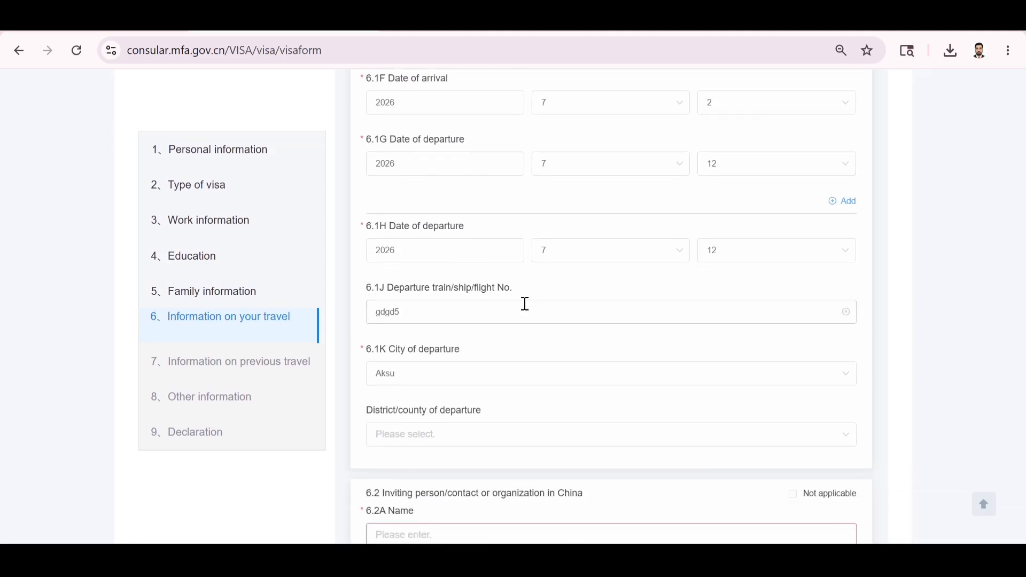
scroll(514, 323, down, 1)
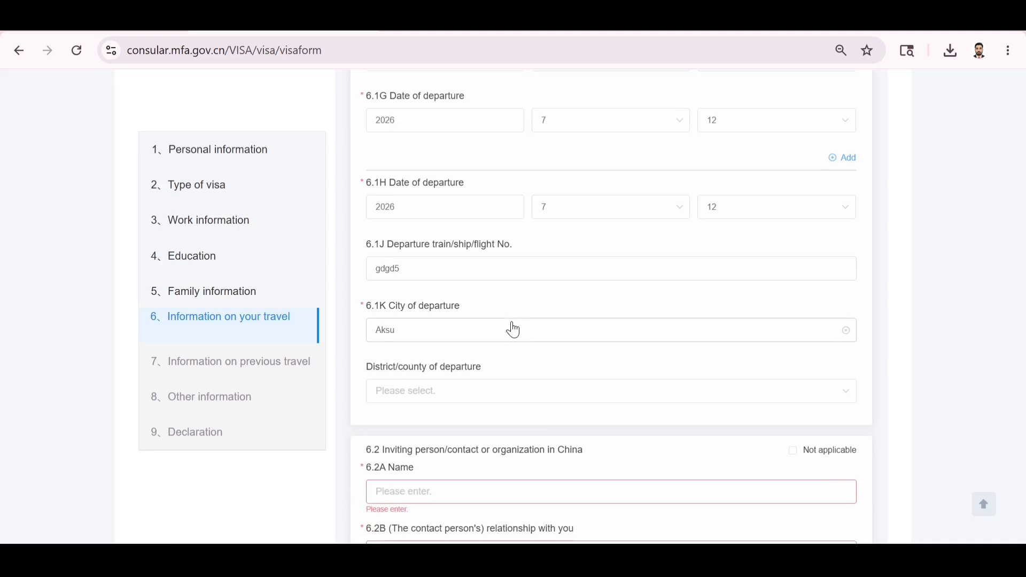
scroll(514, 330, down, 1)
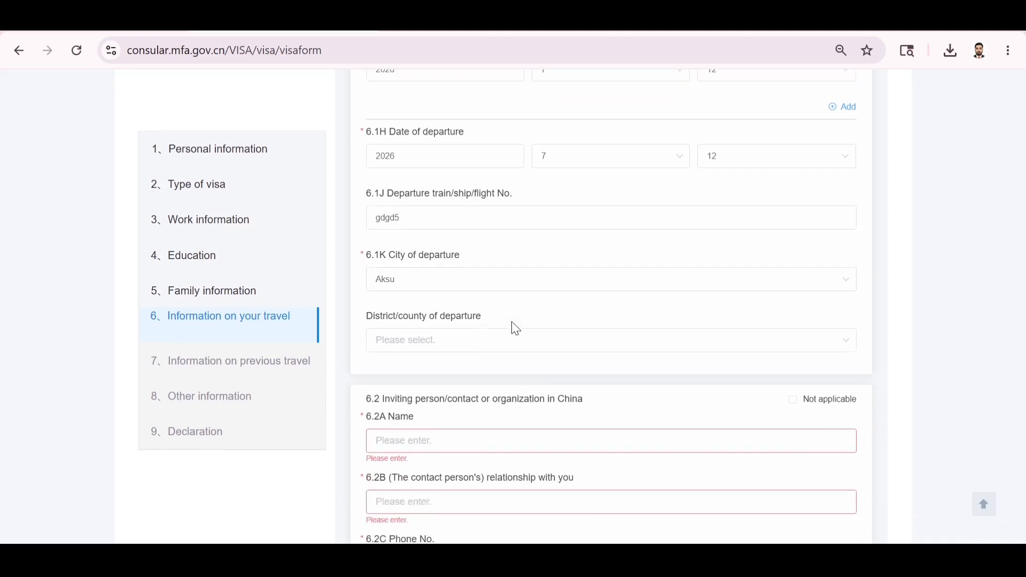
scroll(516, 329, down, 2)
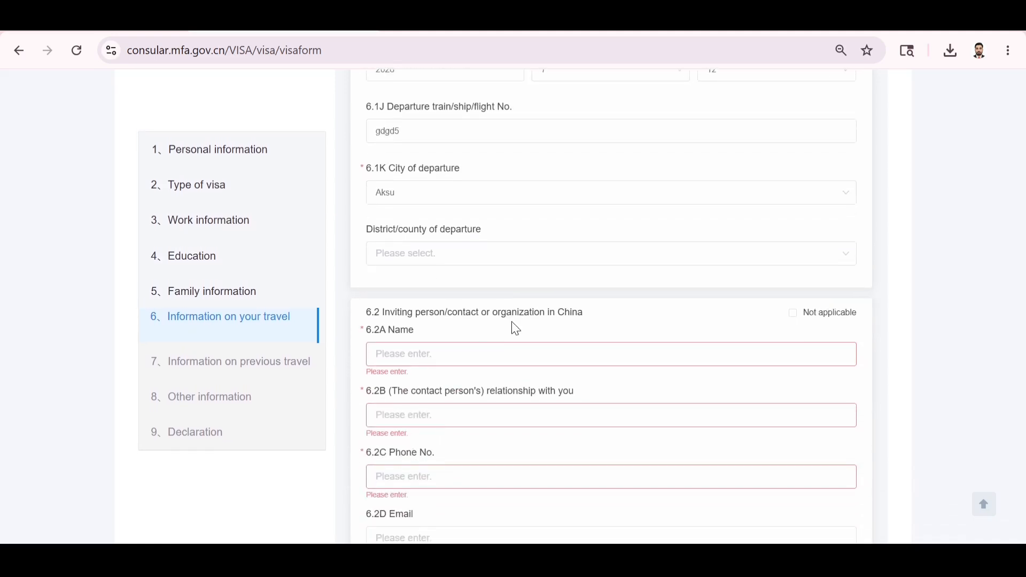
Mark the inviting person section as not applicable and start the Please specify box.
click(795, 314)
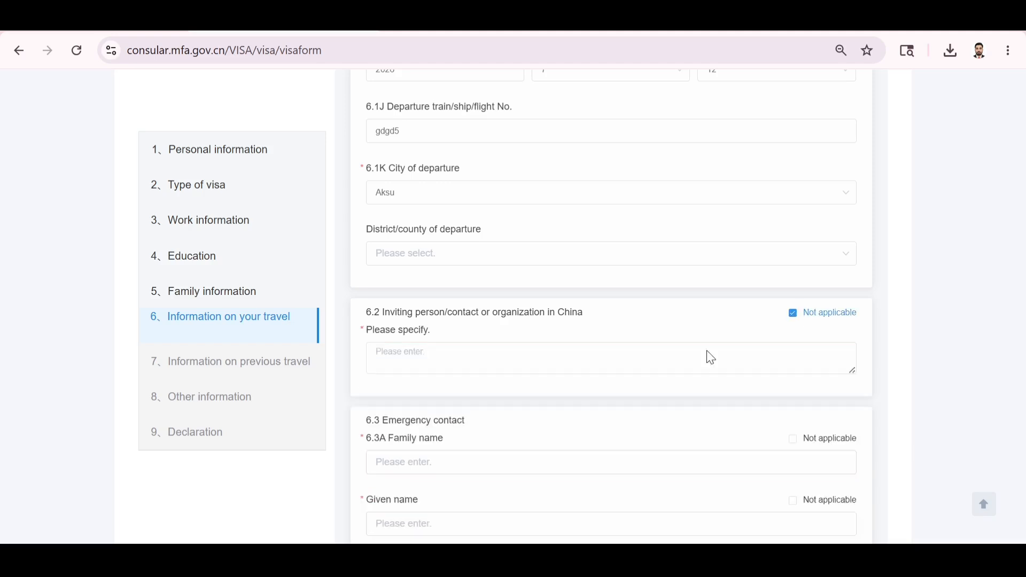
click(543, 363)
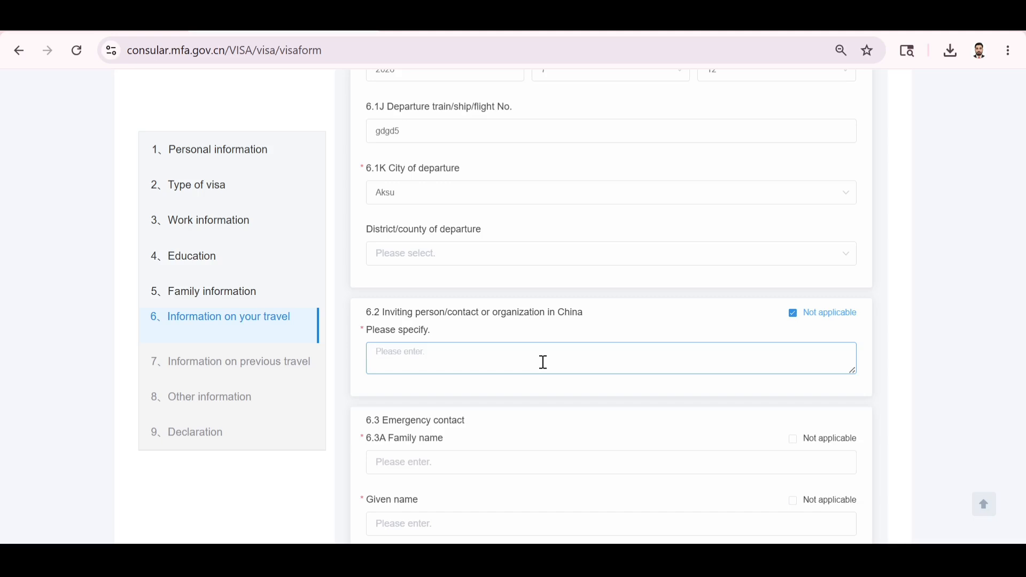
scroll(543, 363, up, 1)
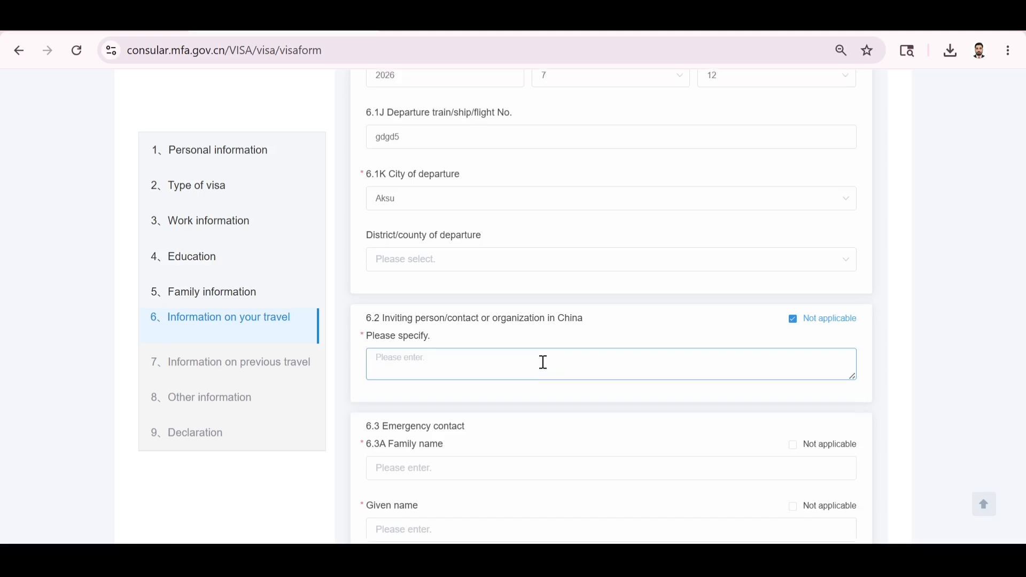
scroll(543, 362, down, 1)
scroll(543, 362, down, 2)
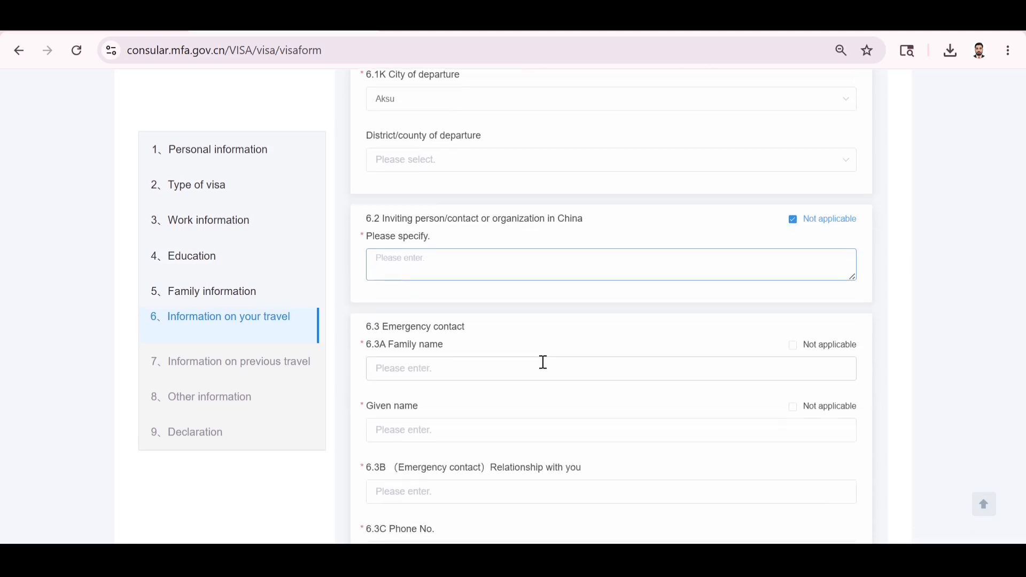
scroll(544, 364, down, 1)
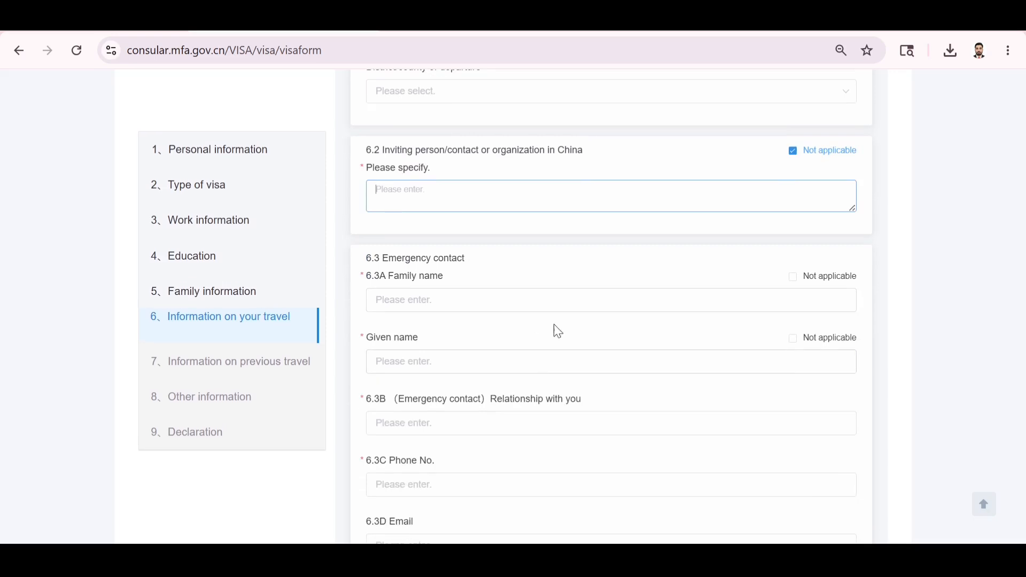
Enter the emergency contact's family and given names, relationship FATHER and phone number.
click(665, 289)
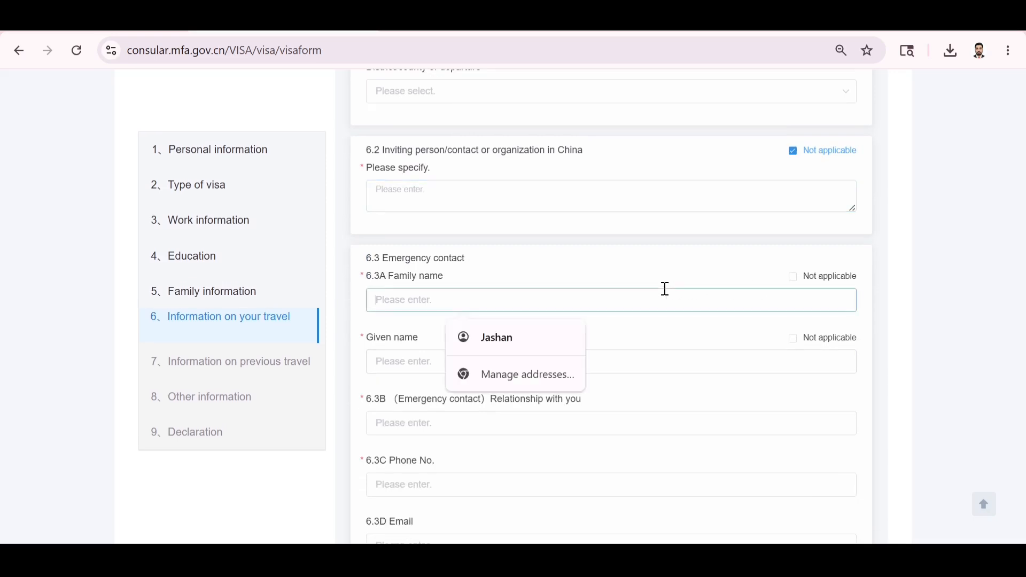
text(JDFGUYD)
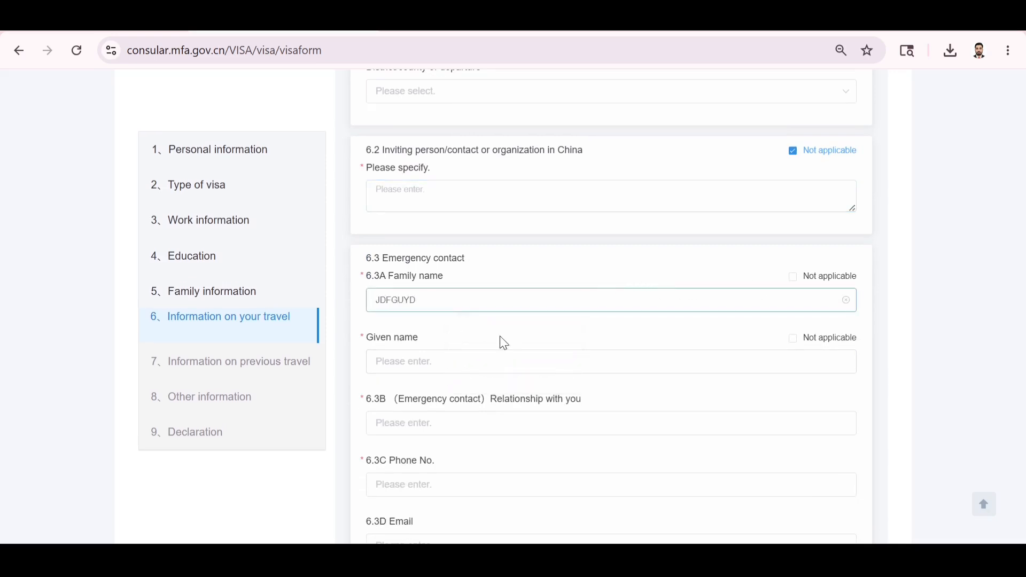
click(475, 357)
text(EWJFVWUH)
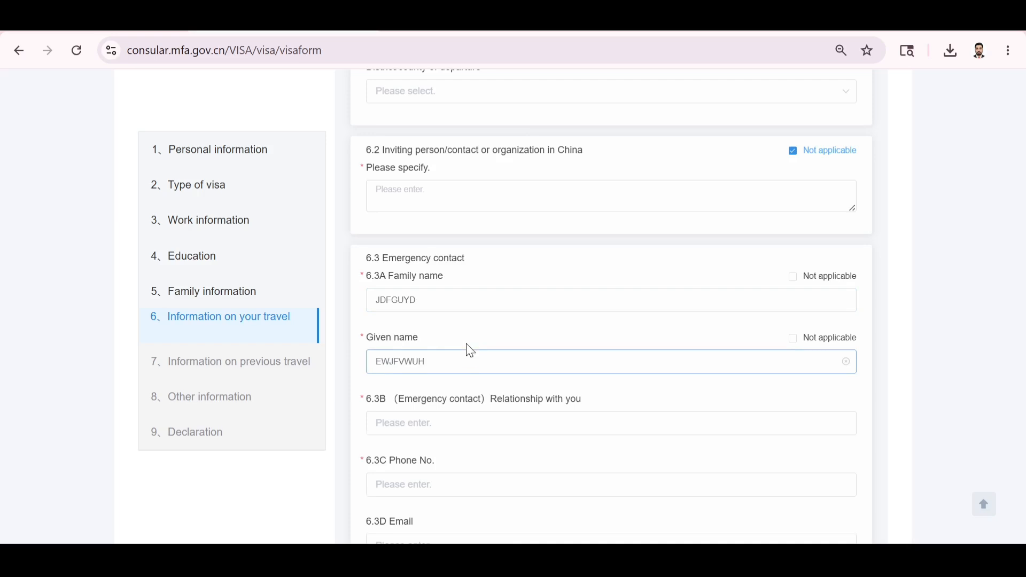
scroll(460, 353, down, 1)
click(412, 390)
text(FAT)
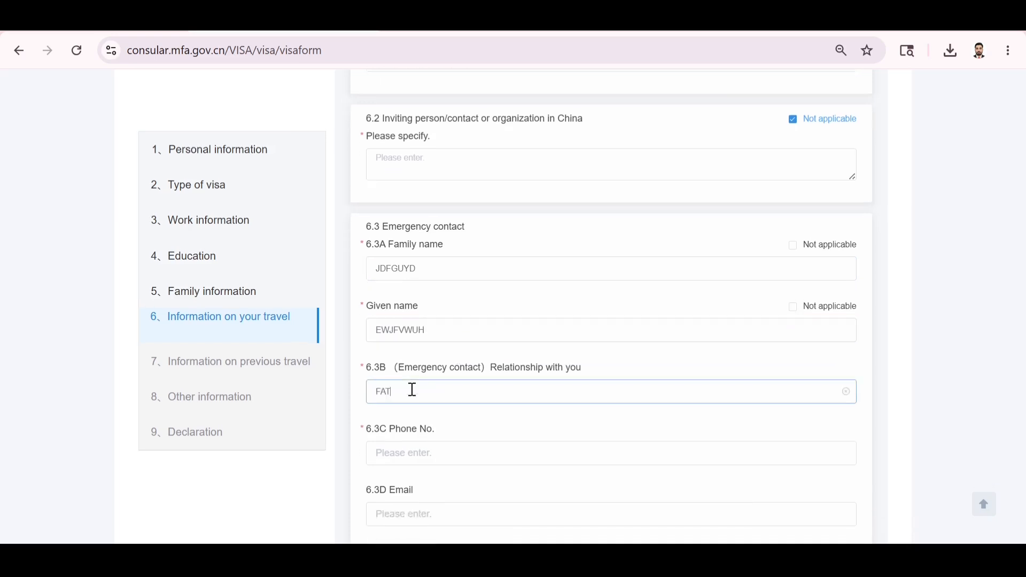
text(HER)
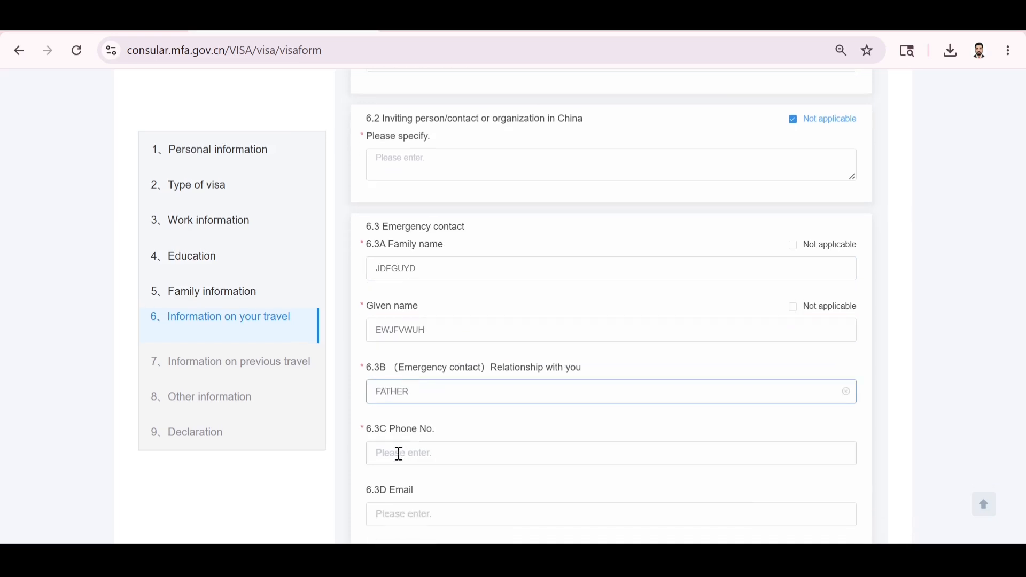
click(380, 470)
click(402, 454)
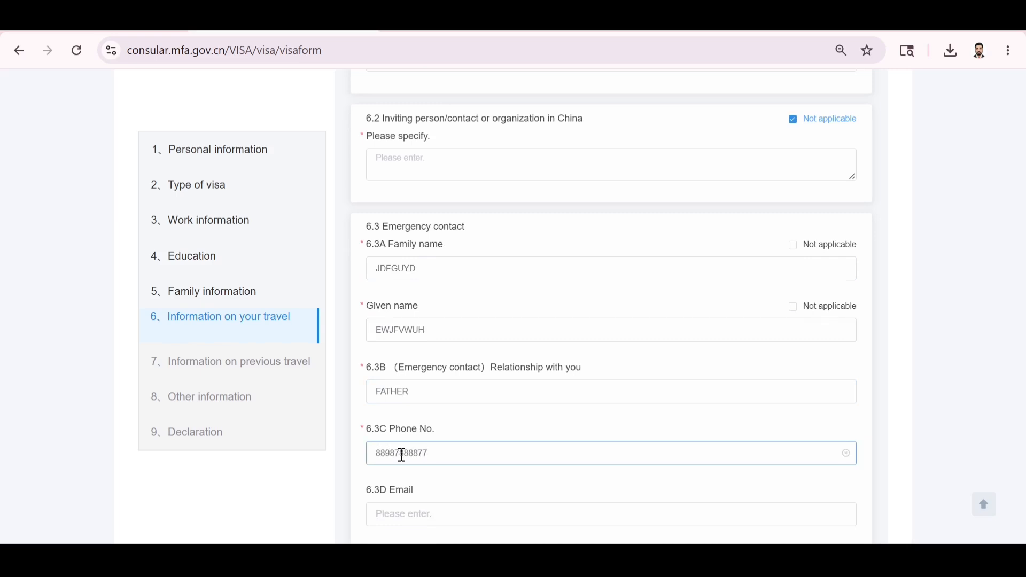
Select Self as the trip payer under 6.4A and No to a shared passport under 6.5A.
scroll(402, 455, down, 4)
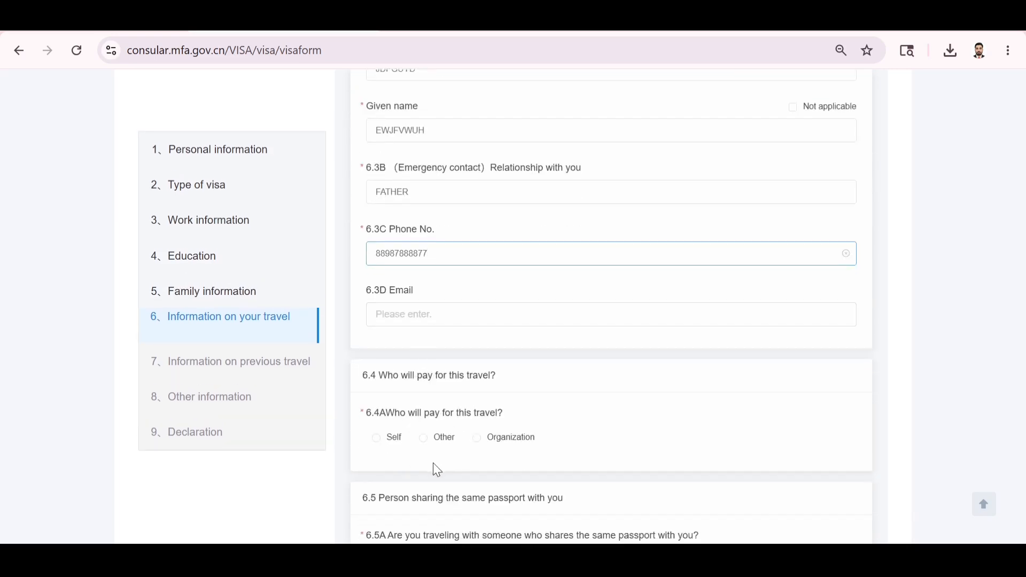
click(375, 447)
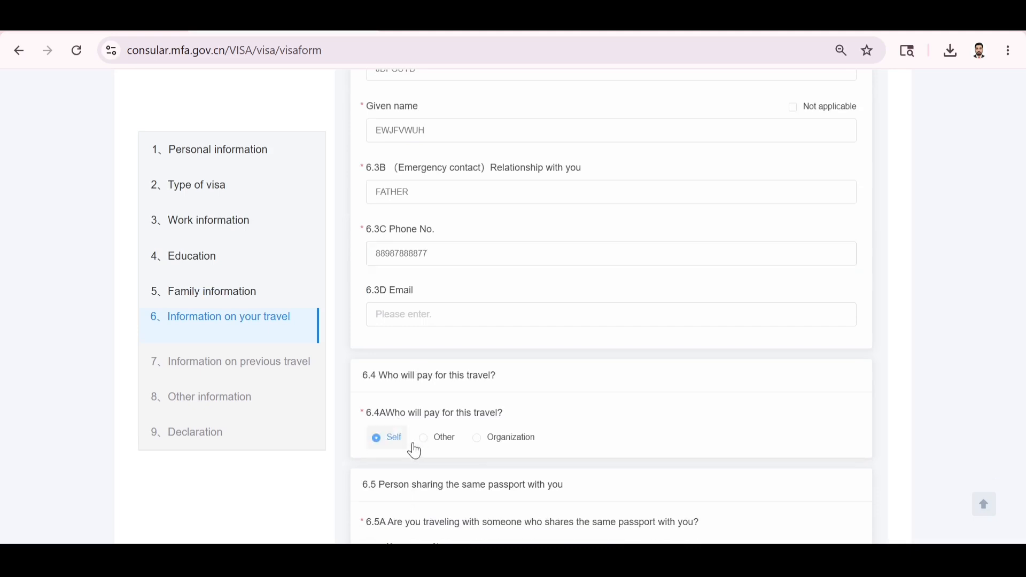
scroll(415, 450, down, 2)
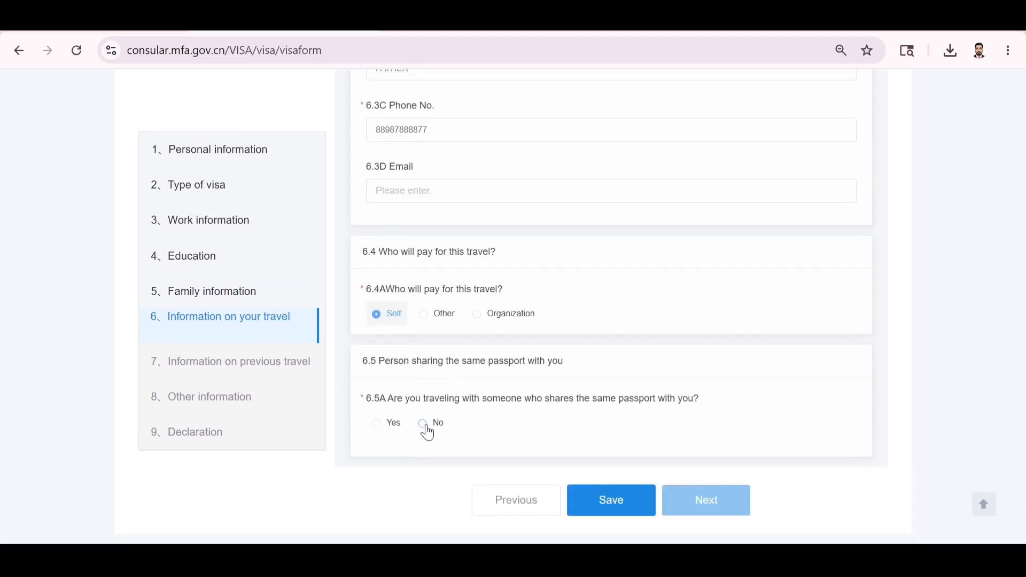
click(424, 425)
scroll(584, 389, up, 15)
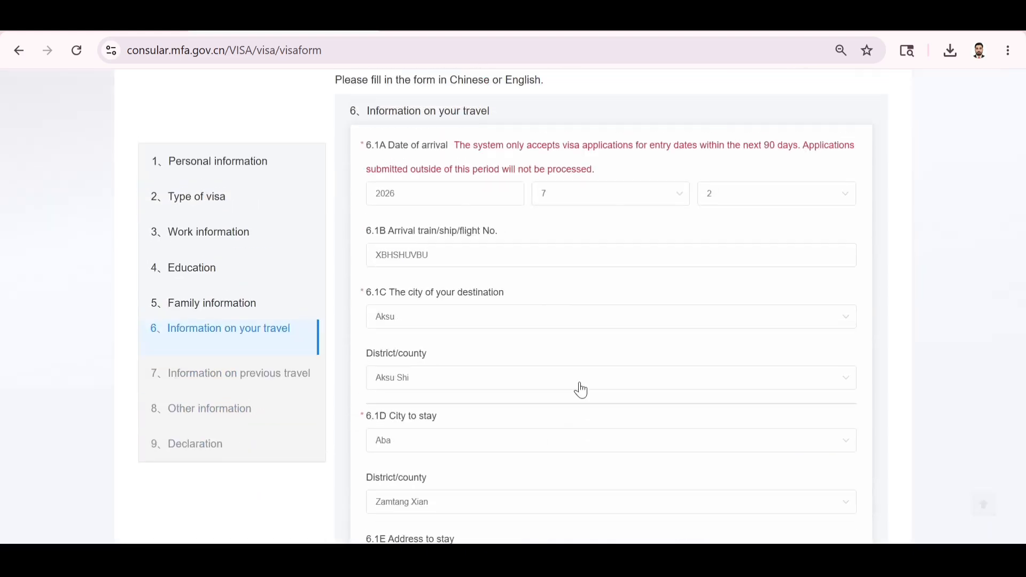
scroll(584, 389, down, 3)
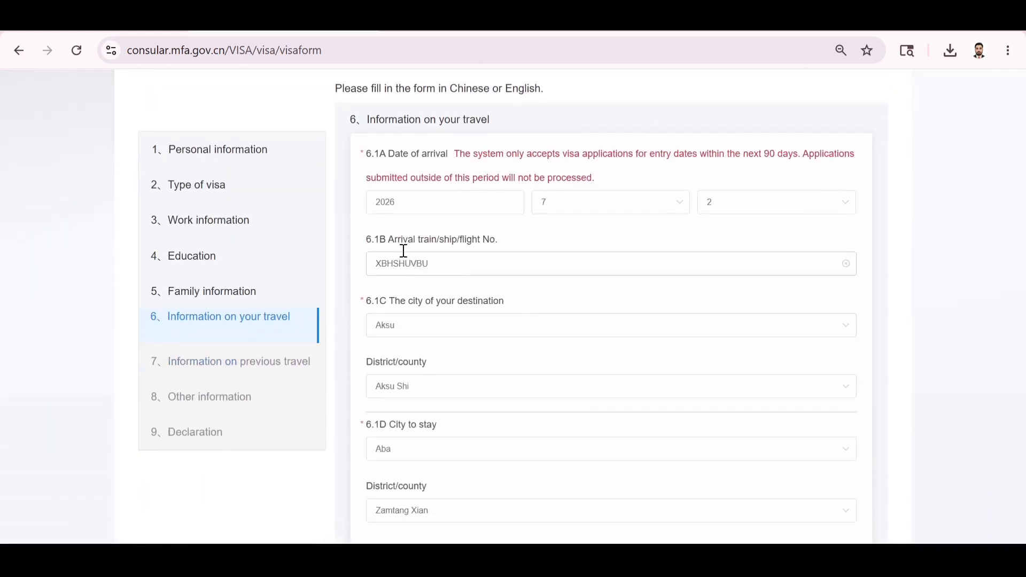
drag(397, 234, 488, 243)
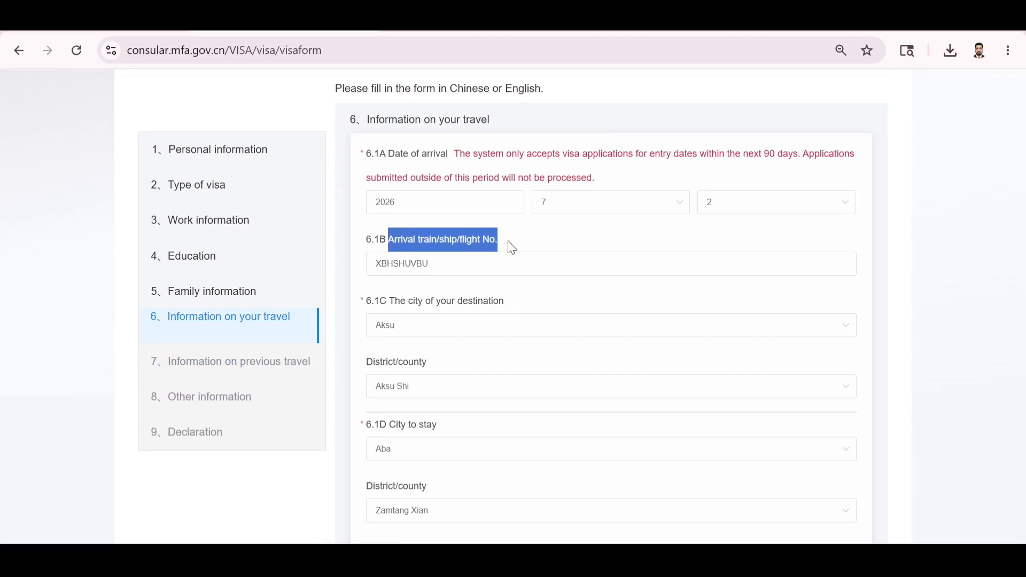
click(519, 289)
scroll(518, 289, down, 4)
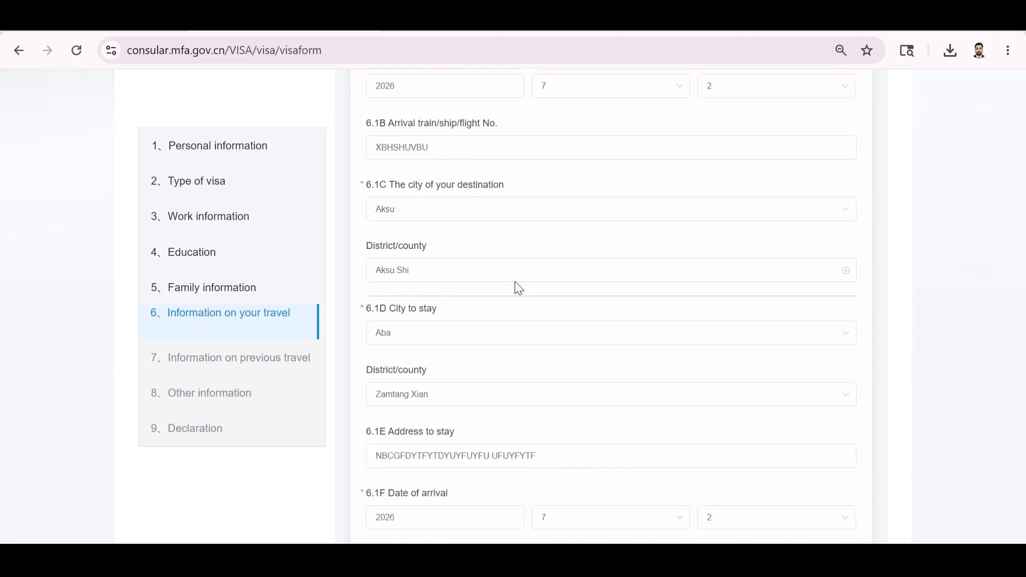
scroll(518, 289, up, 3)
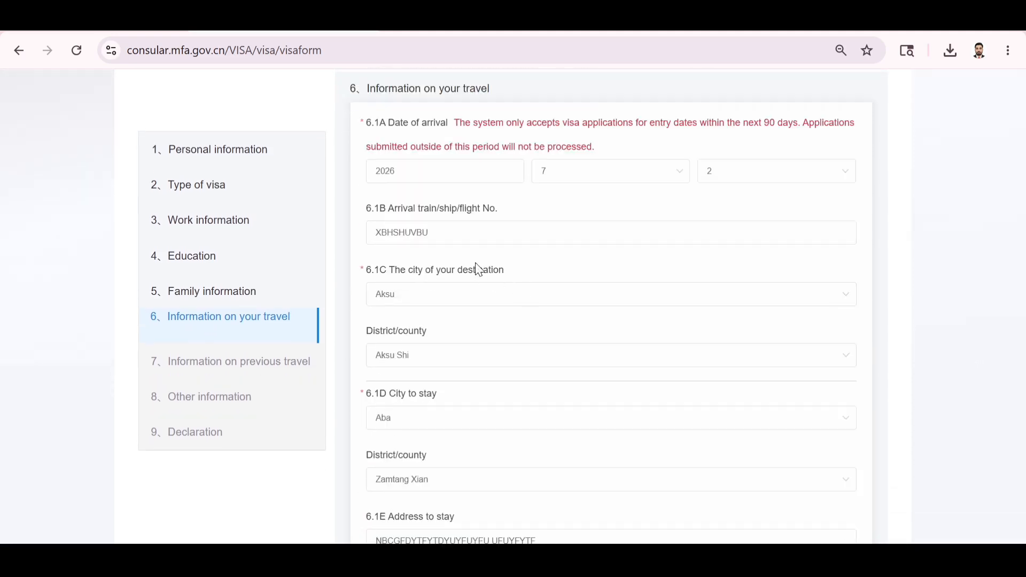
scroll(474, 322, down, 1)
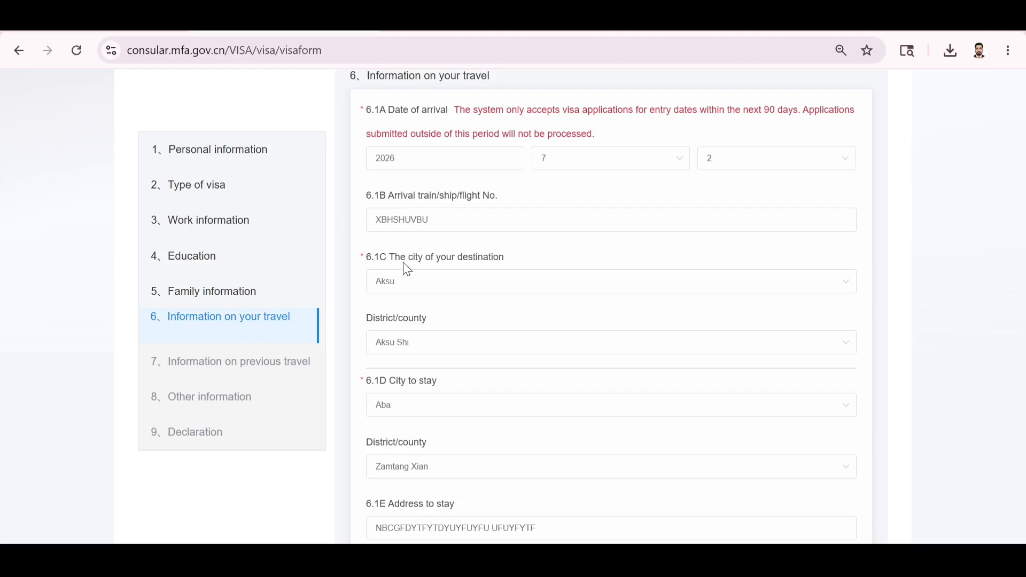
scroll(408, 270, down, 4)
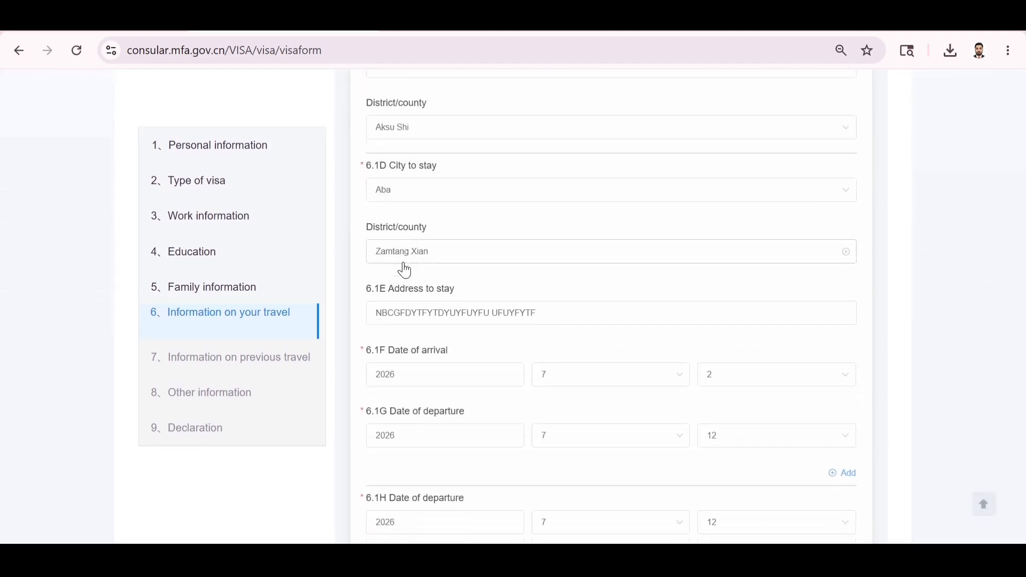
scroll(405, 270, down, 1)
drag(540, 265, 364, 273)
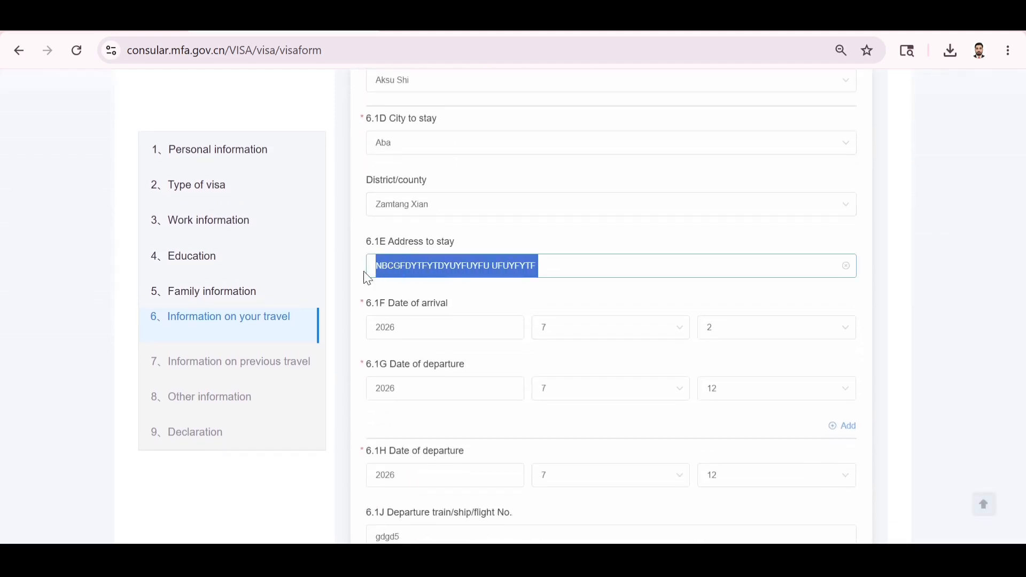
click(648, 236)
scroll(649, 236, down, 2)
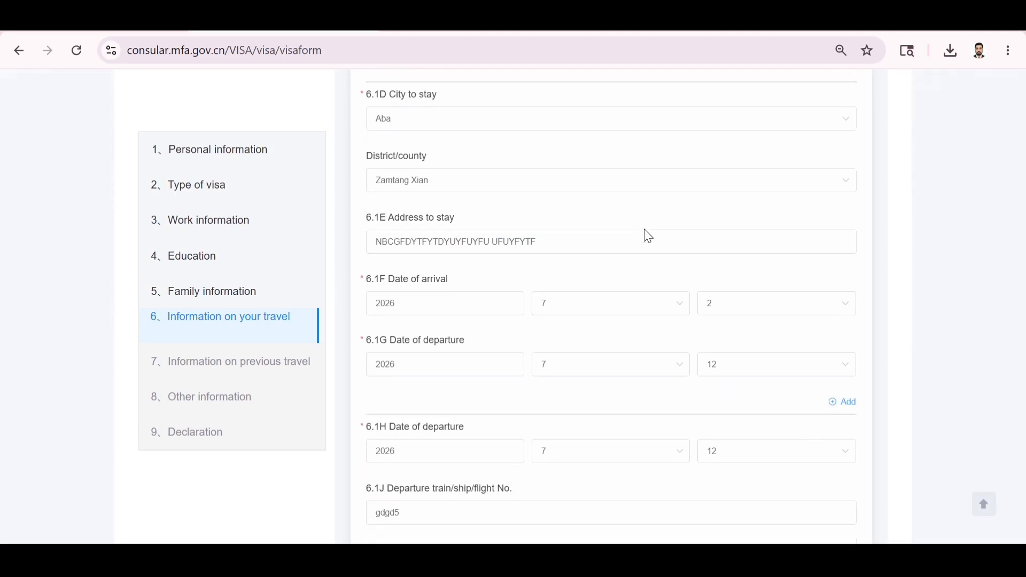
scroll(648, 236, down, 1)
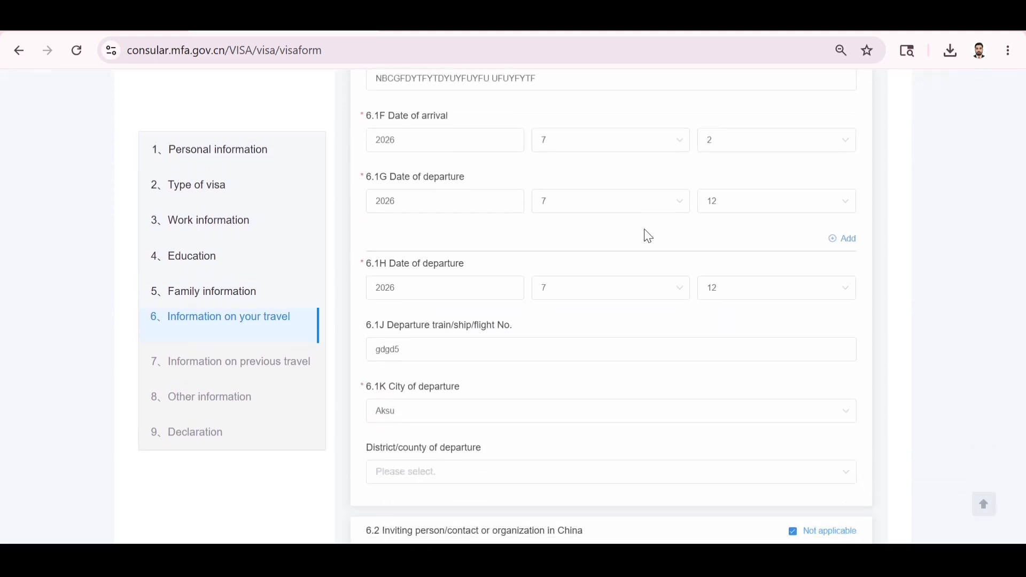
scroll(648, 236, down, 1)
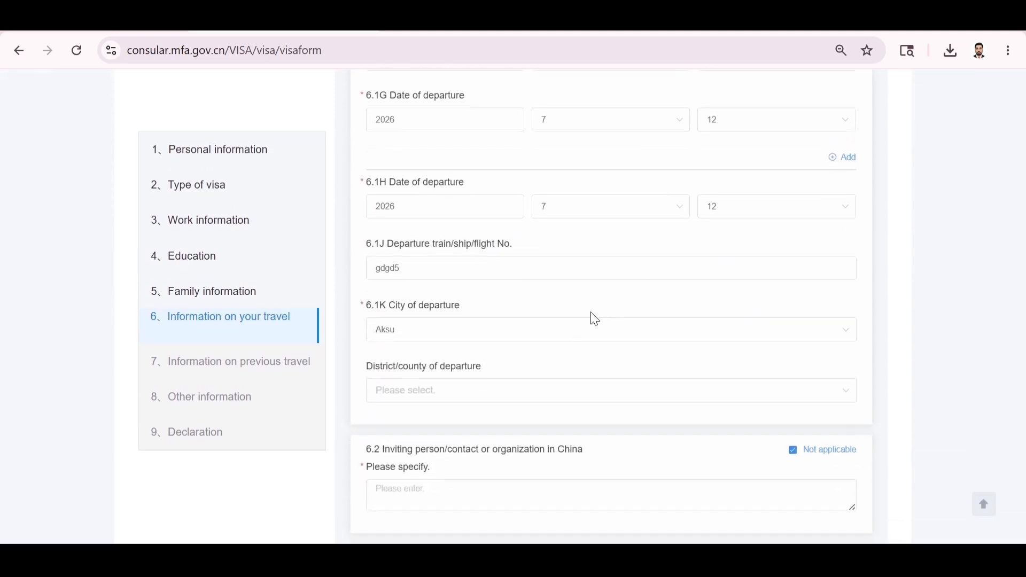
scroll(591, 315, down, 2)
scroll(595, 319, down, 3)
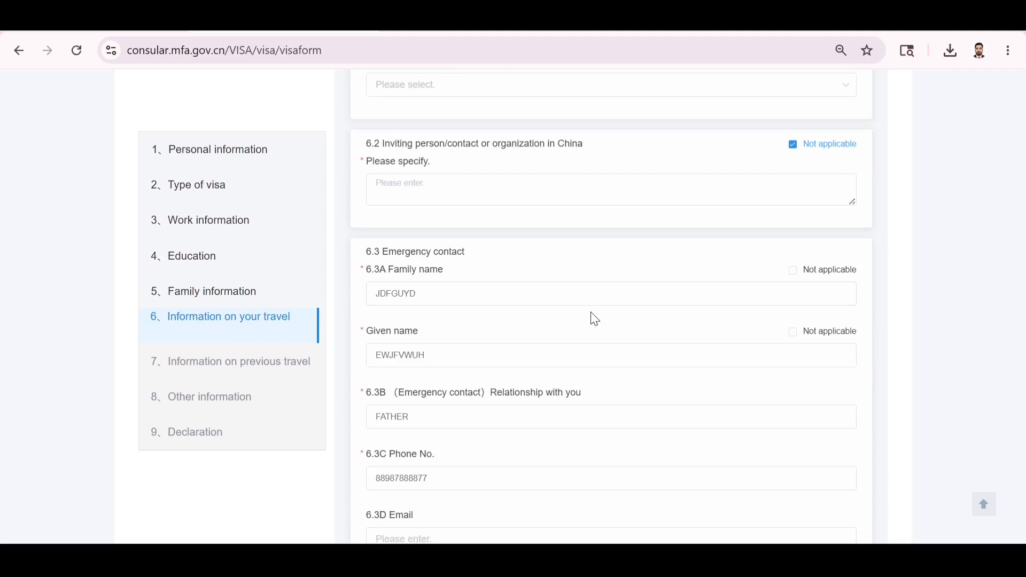
scroll(595, 319, down, 5)
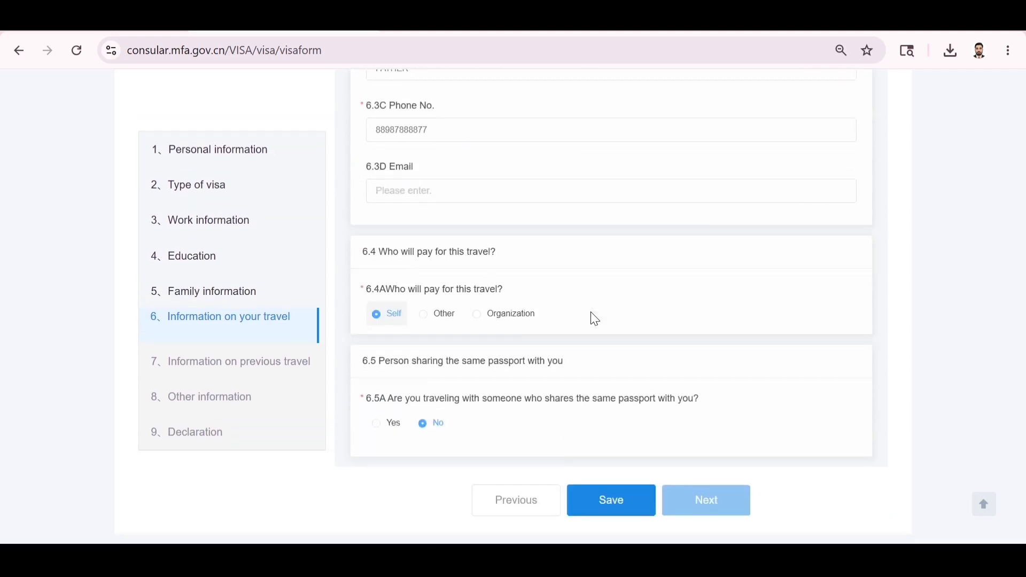
Save the travel information section, dismiss the confirmation and try to continue.
click(615, 491)
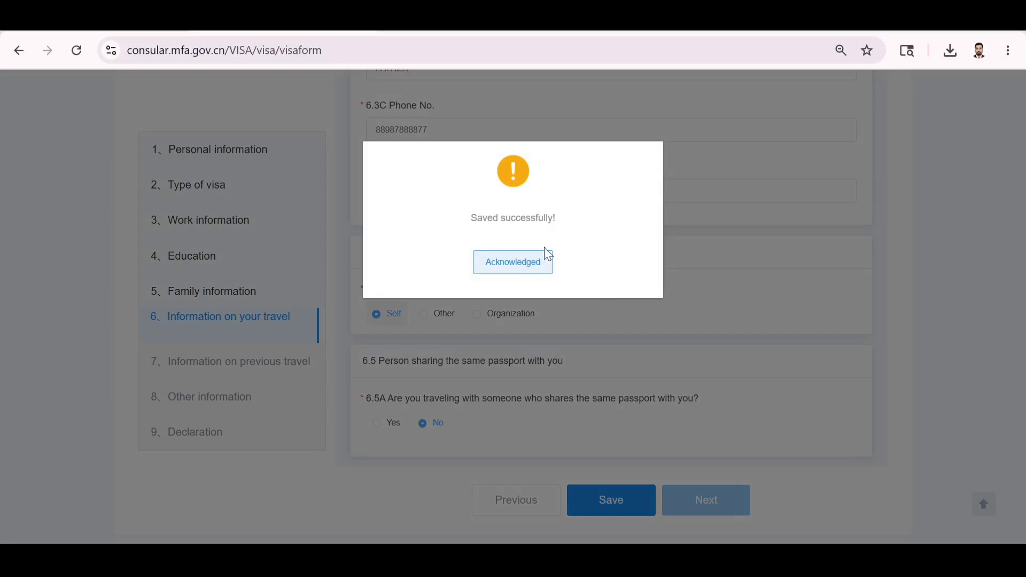
click(527, 269)
click(690, 502)
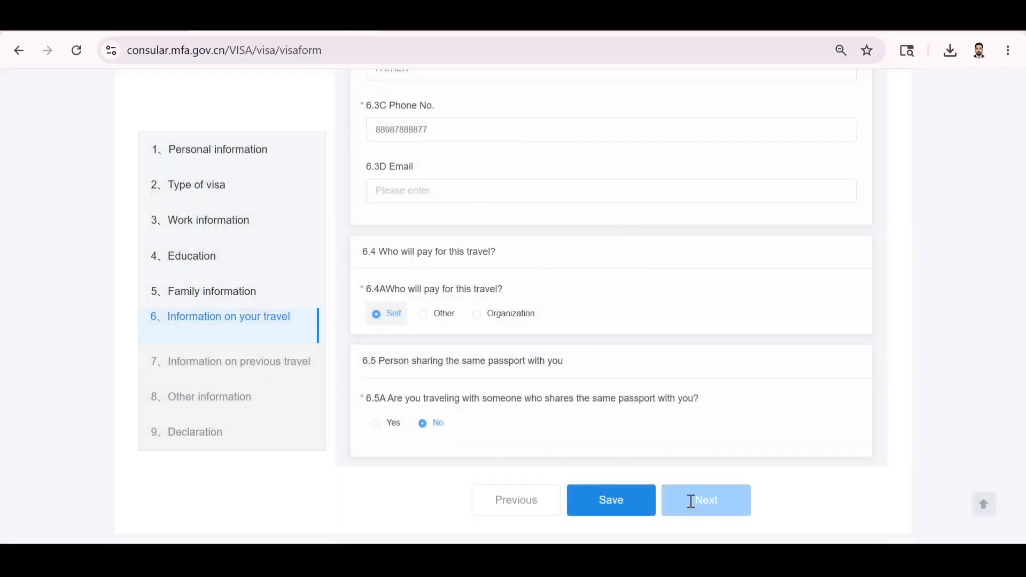
Fill in the flagged 6.2 inviting person or organization box and continue to previous travel.
scroll(460, 294, up, 2)
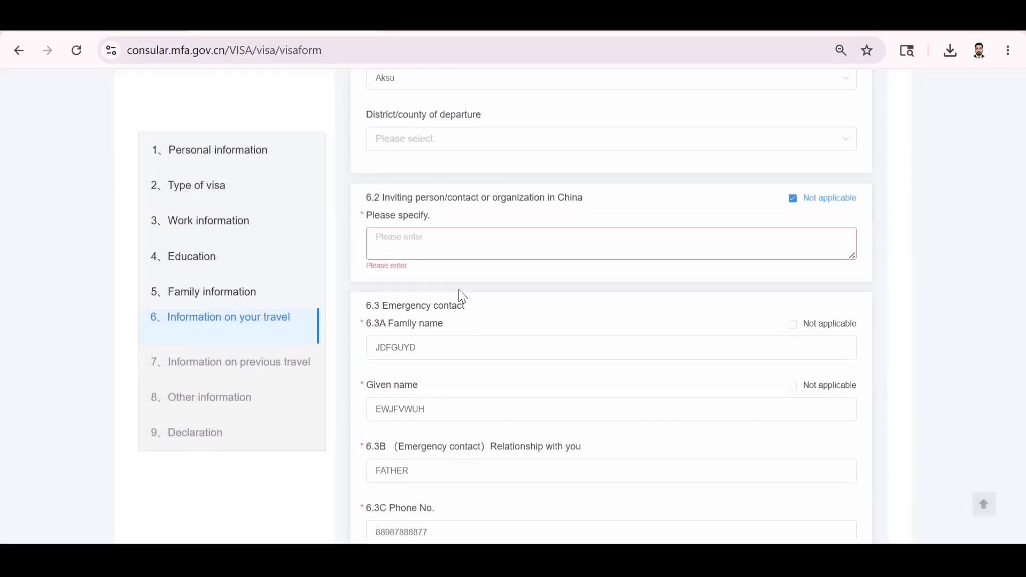
click(441, 252)
text(MSCVUDSHVWUD)
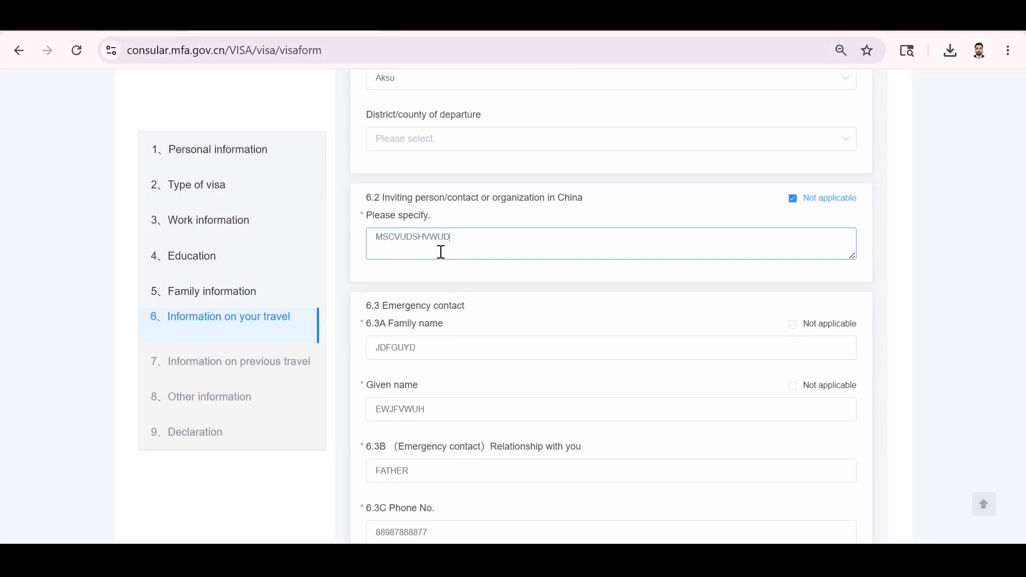
scroll(641, 394, down, 8)
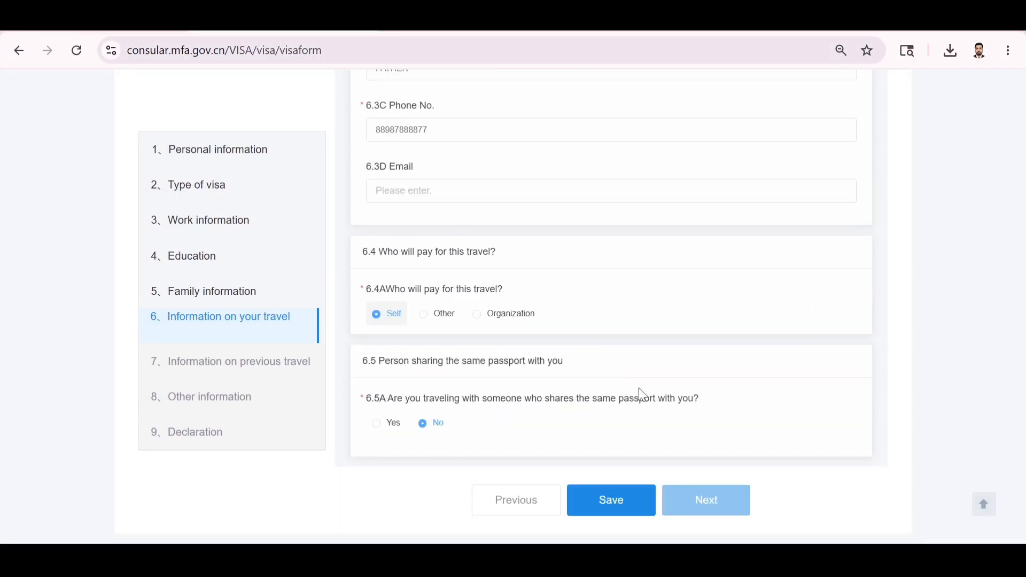
click(704, 500)
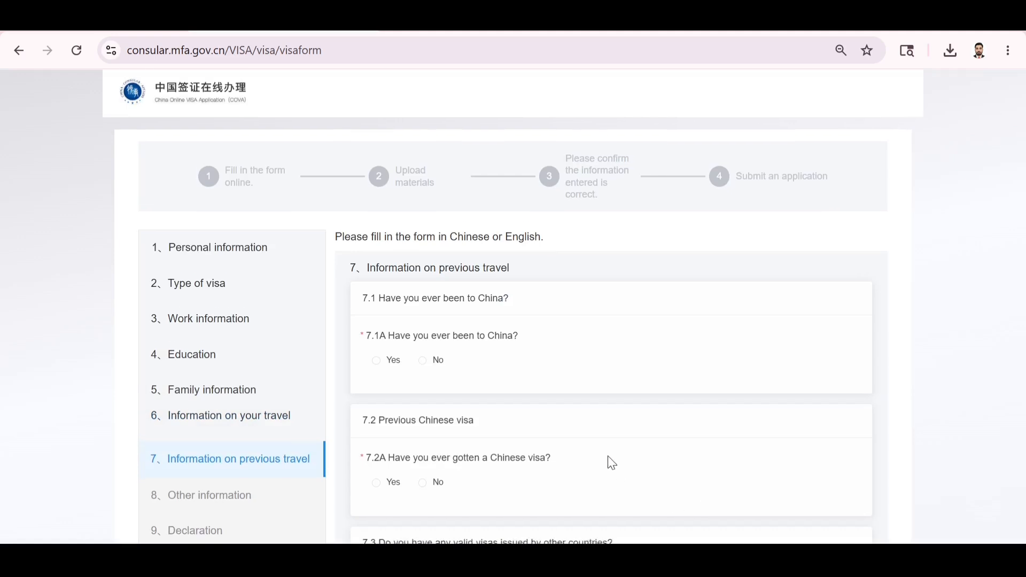
Answer No to previous Chinese visa (7.2A), other valid visas (7.3) and recent travel (7.4A).
scroll(608, 457, down, 1)
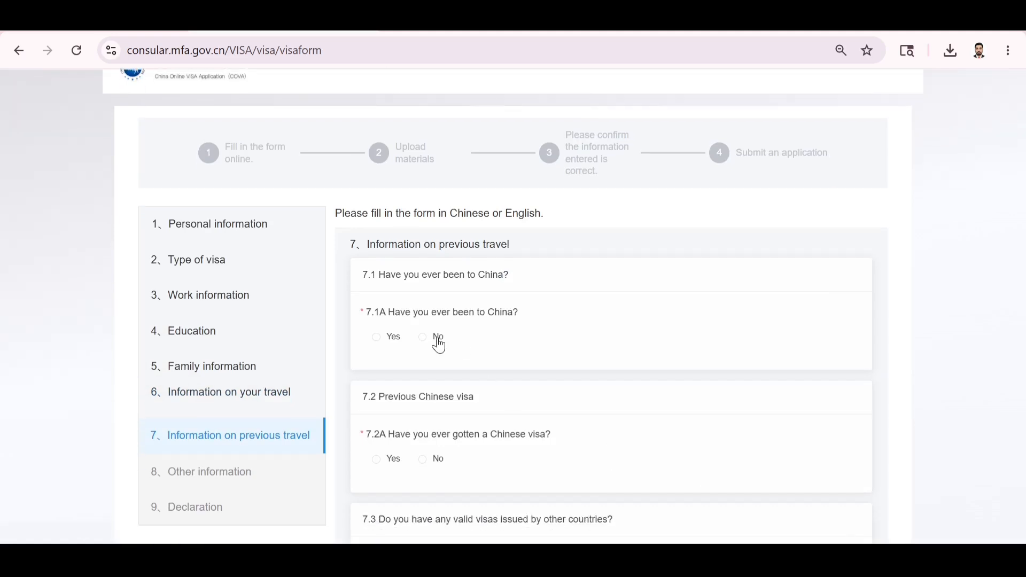
scroll(473, 399, down, 3)
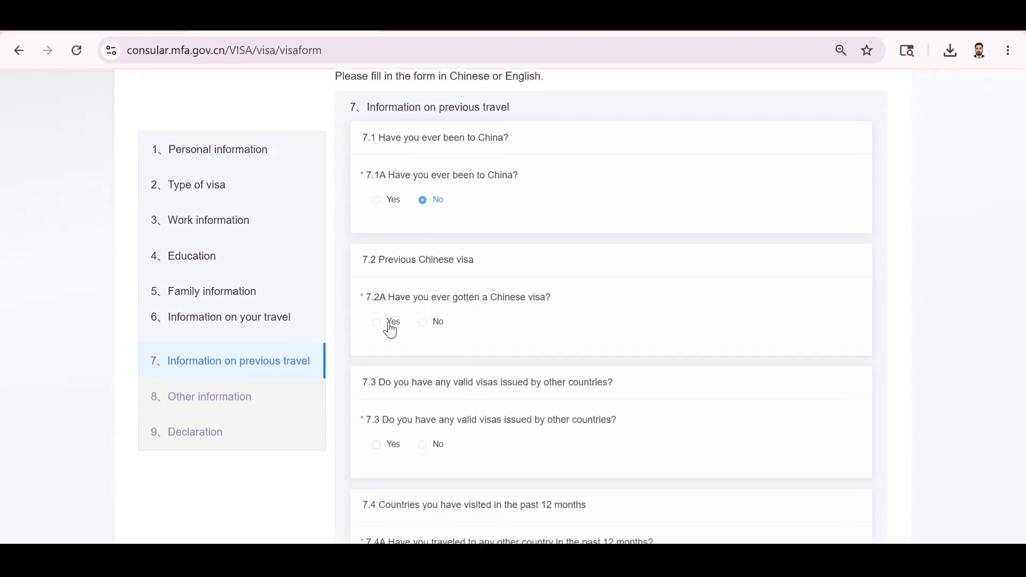
click(435, 327)
scroll(556, 414, down, 3)
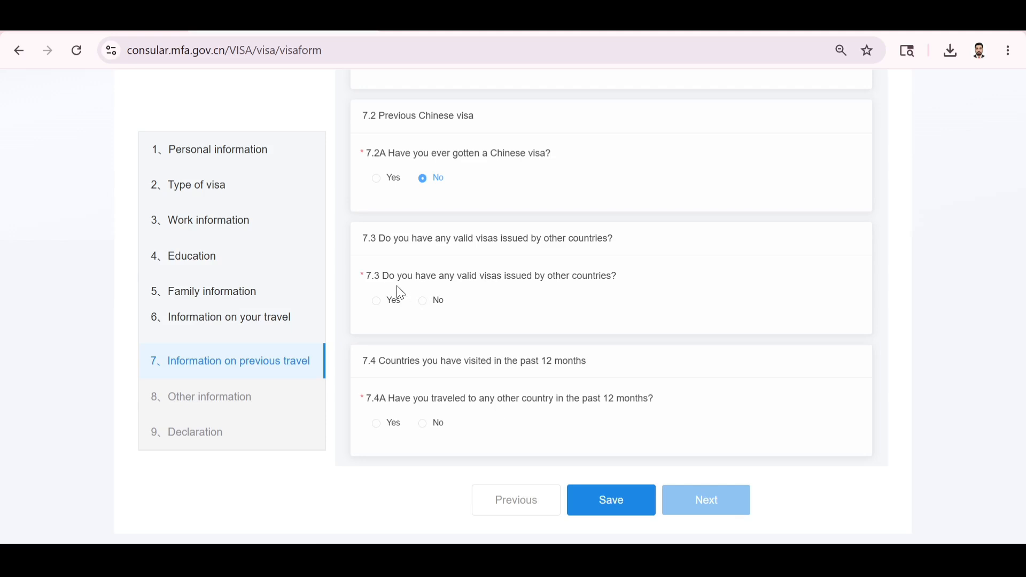
click(425, 303)
click(425, 428)
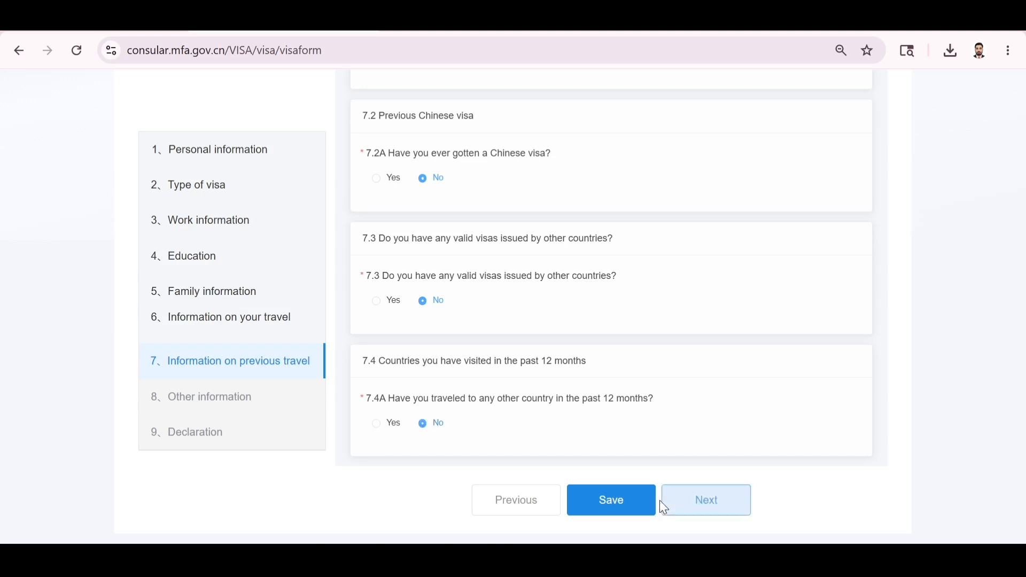
Save the previous travel answers and move on to Other information.
click(619, 512)
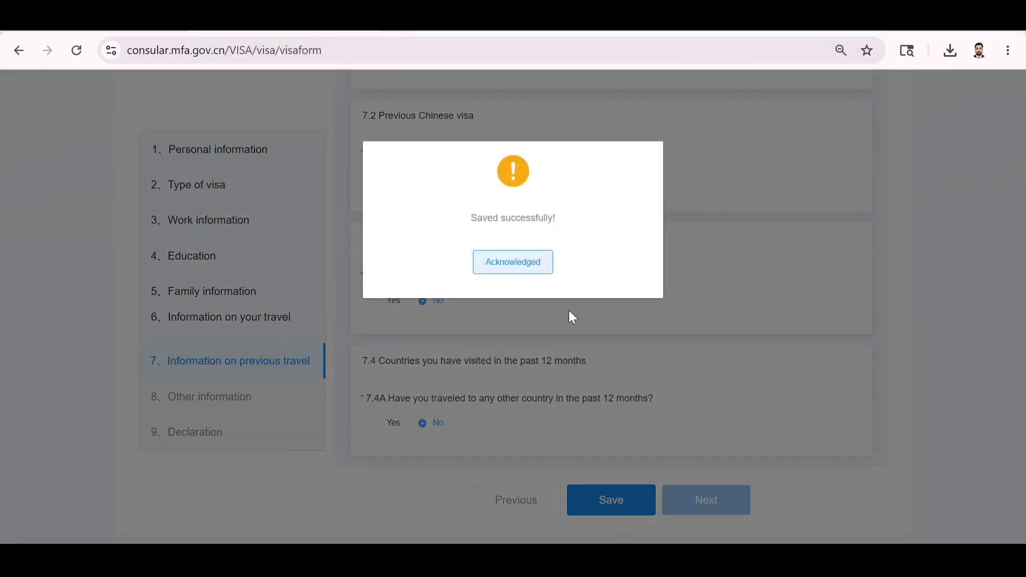
click(518, 261)
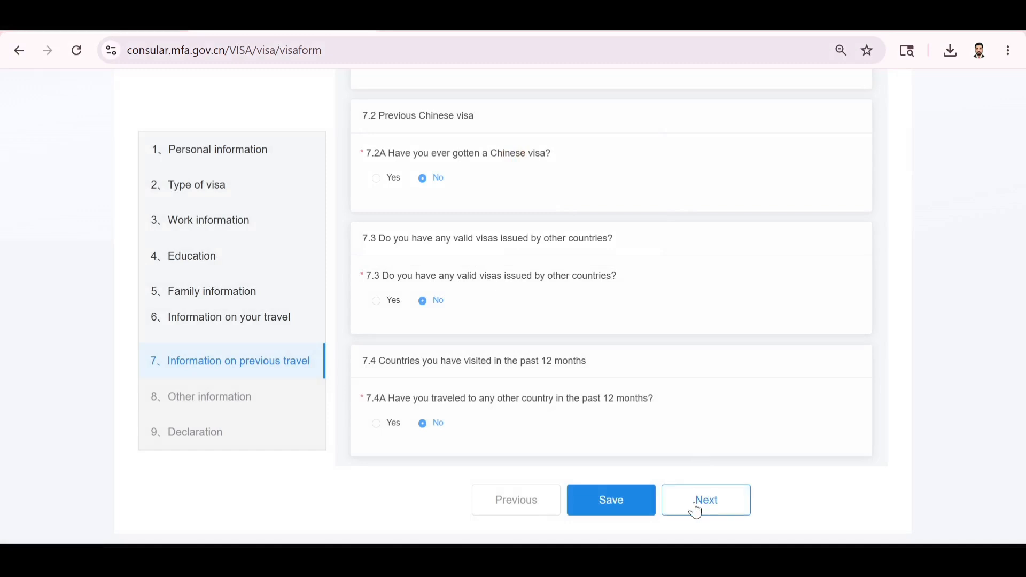
click(698, 509)
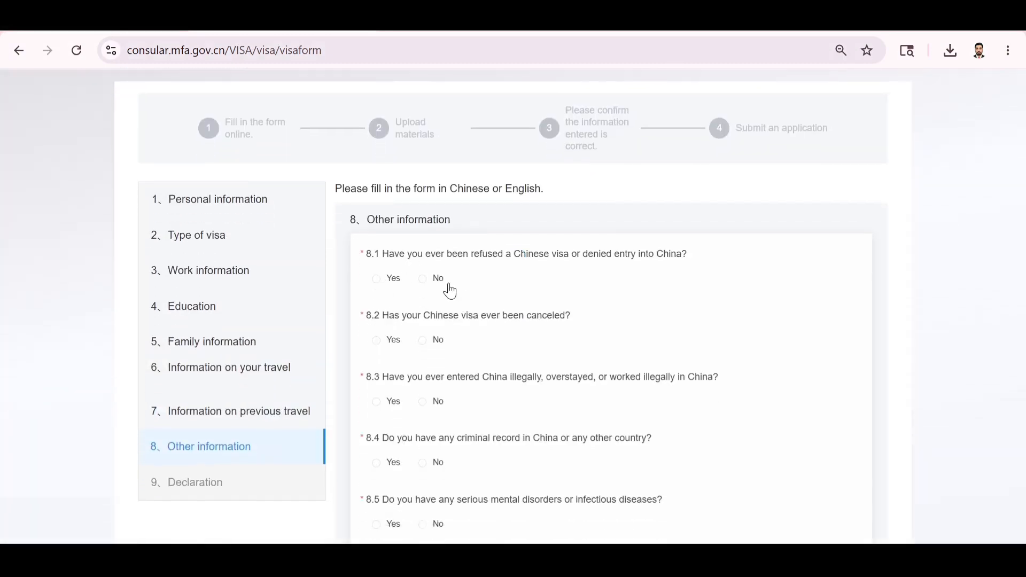
Answer No to Other information questions 8.1 through 8.4.
click(423, 279)
click(423, 341)
scroll(462, 360, down, 3)
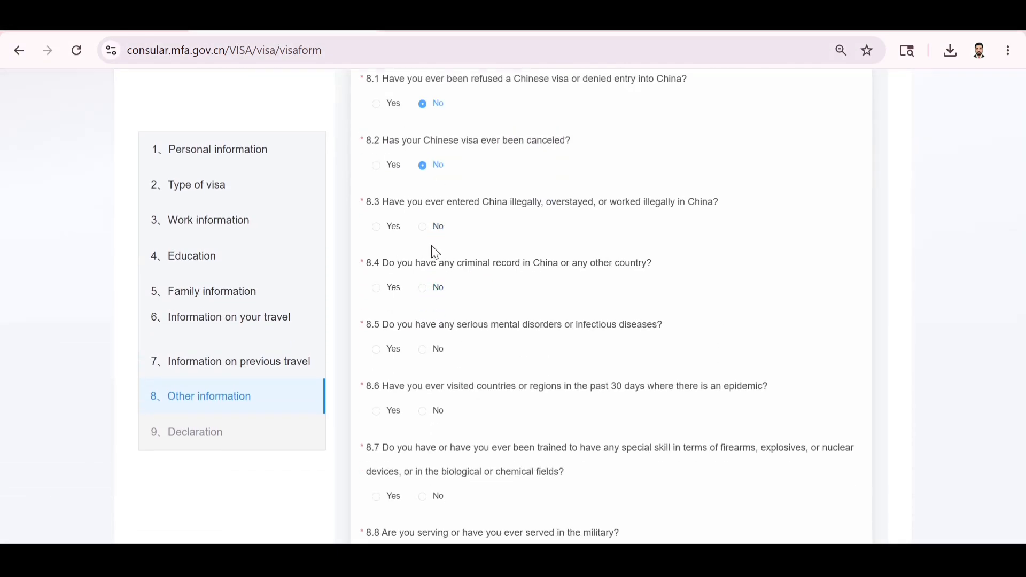
click(429, 229)
click(434, 290)
scroll(497, 332, down, 1)
scroll(500, 334, down, 1)
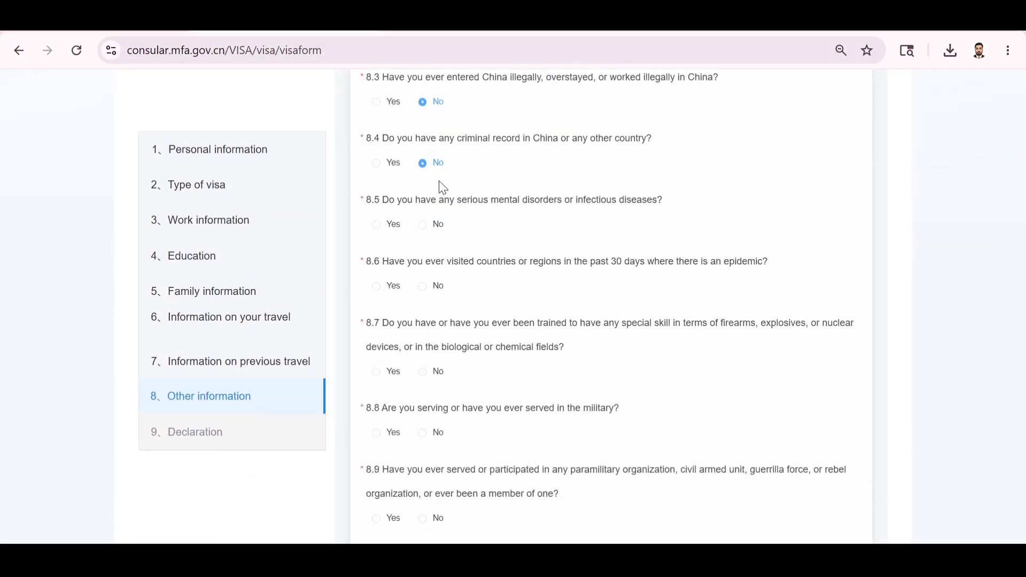
Answer No to questions 8.5 through 8.11, including military and paramilitary service.
click(433, 224)
click(425, 286)
scroll(567, 329, down, 3)
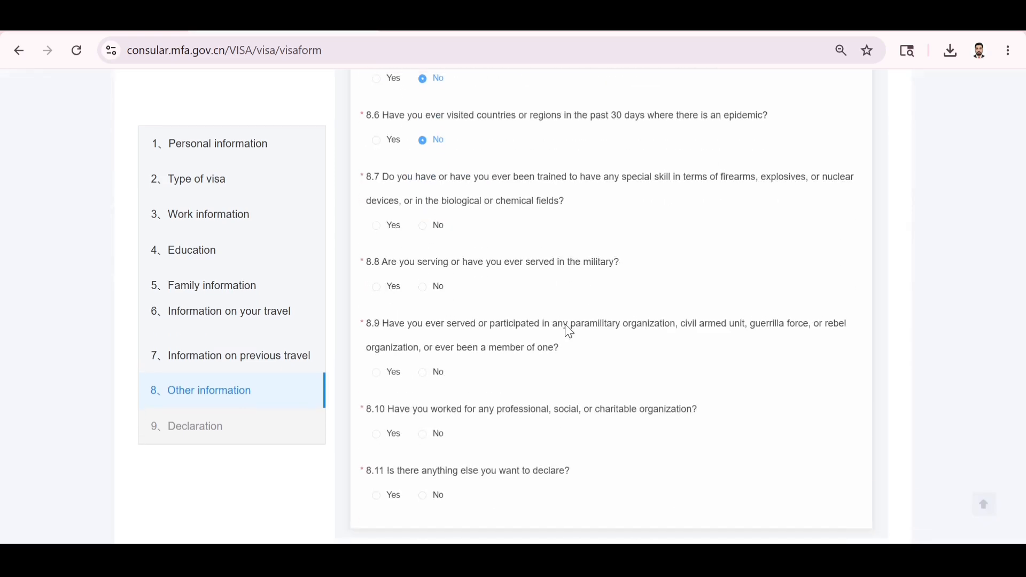
click(423, 284)
click(433, 376)
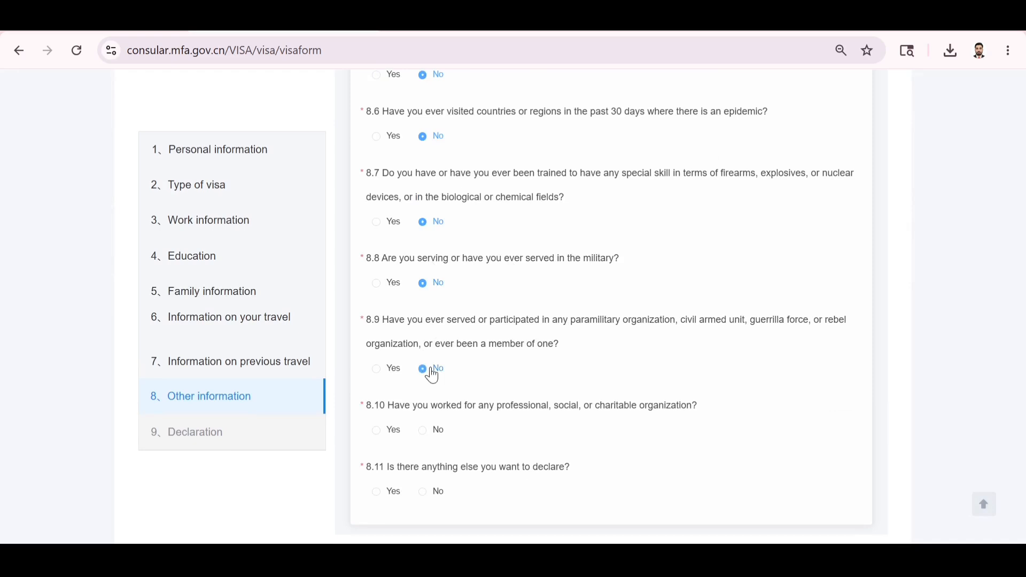
click(433, 431)
scroll(533, 417, down, 1)
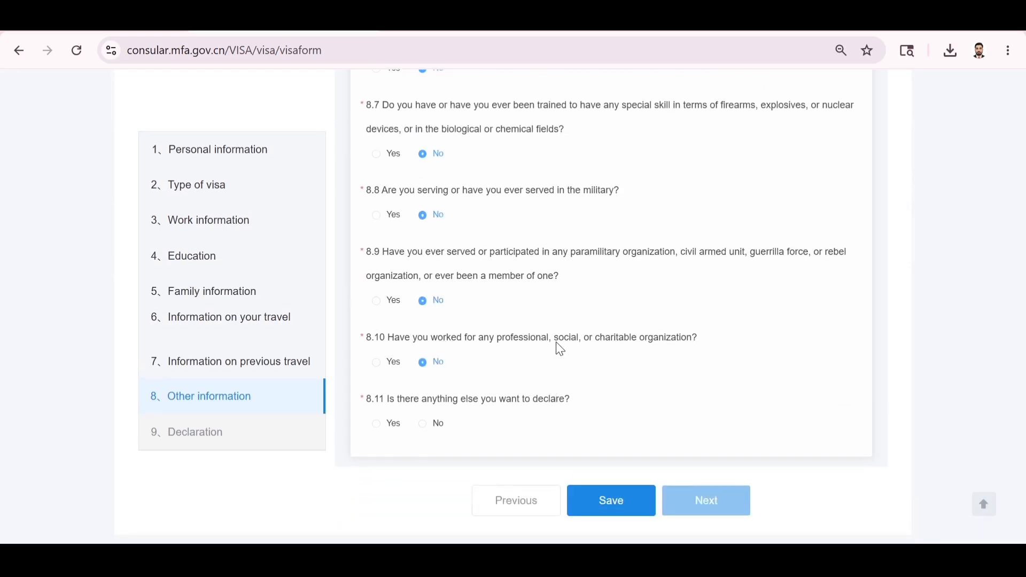
click(433, 426)
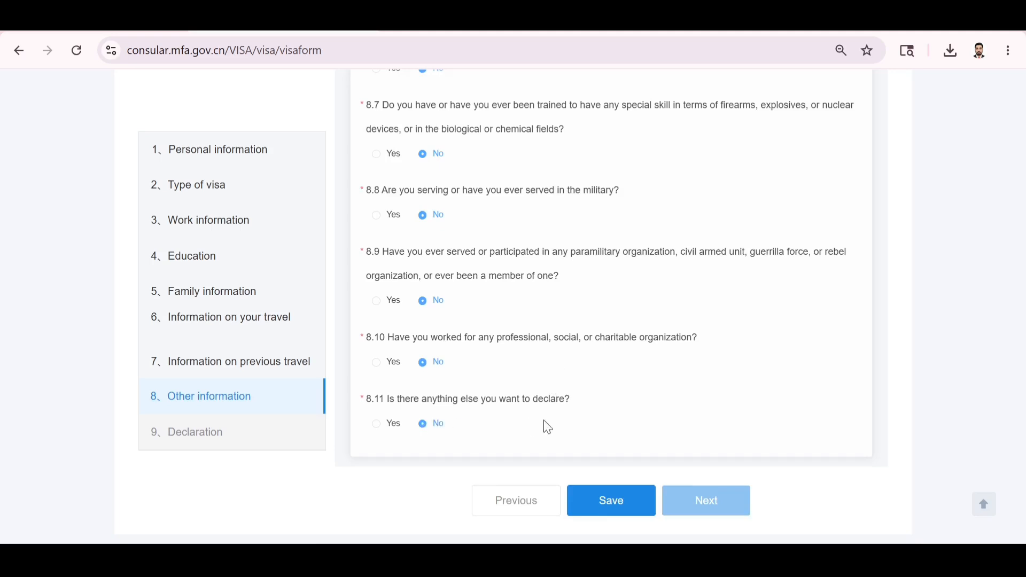
Save the Other information answers and continue to the Declaration section.
click(627, 507)
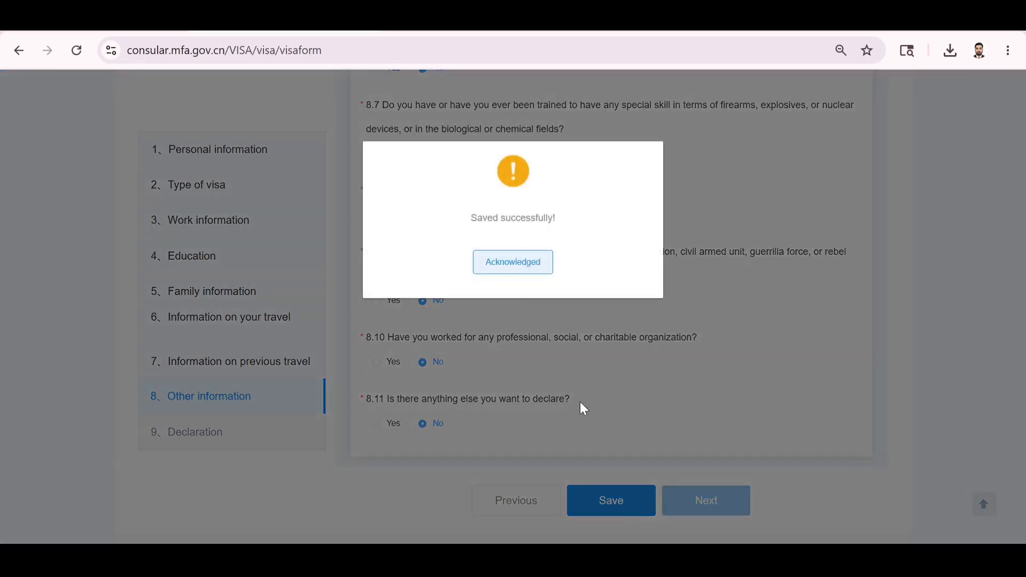
click(528, 271)
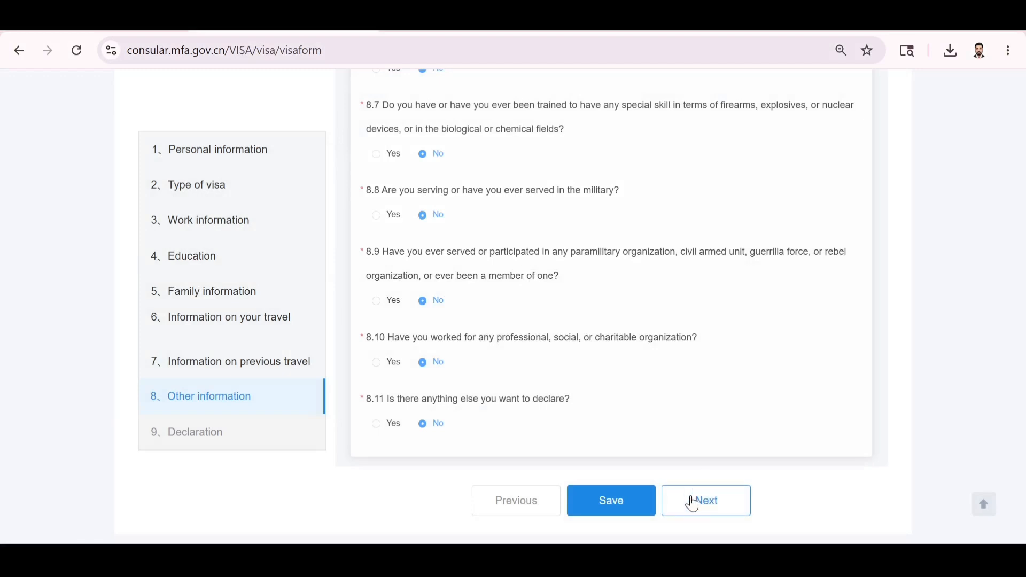
click(696, 512)
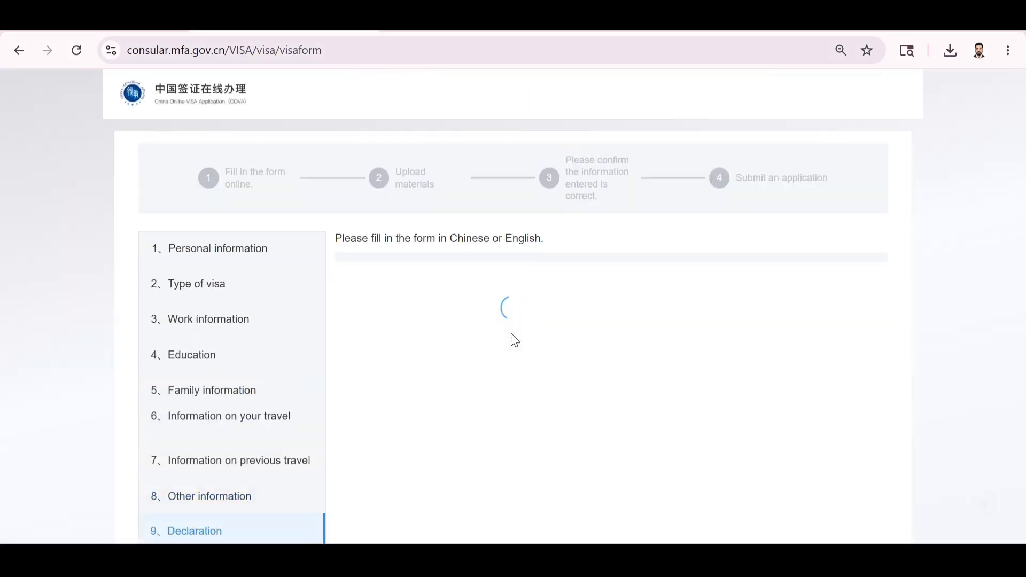
Tick 'I understand and agree with the above', save, and proceed to Upload materials.
scroll(512, 341, down, 2)
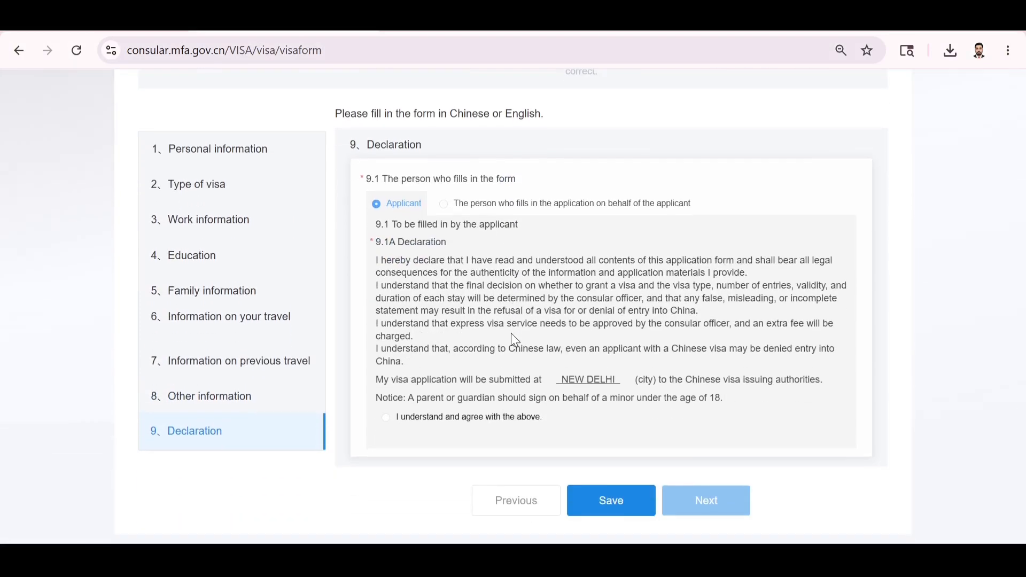
click(386, 418)
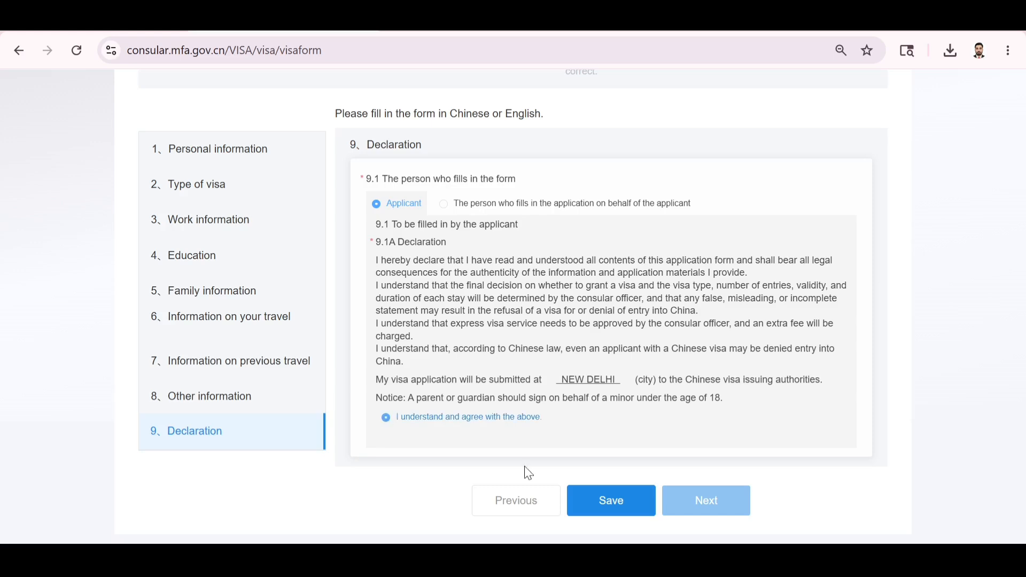
click(583, 496)
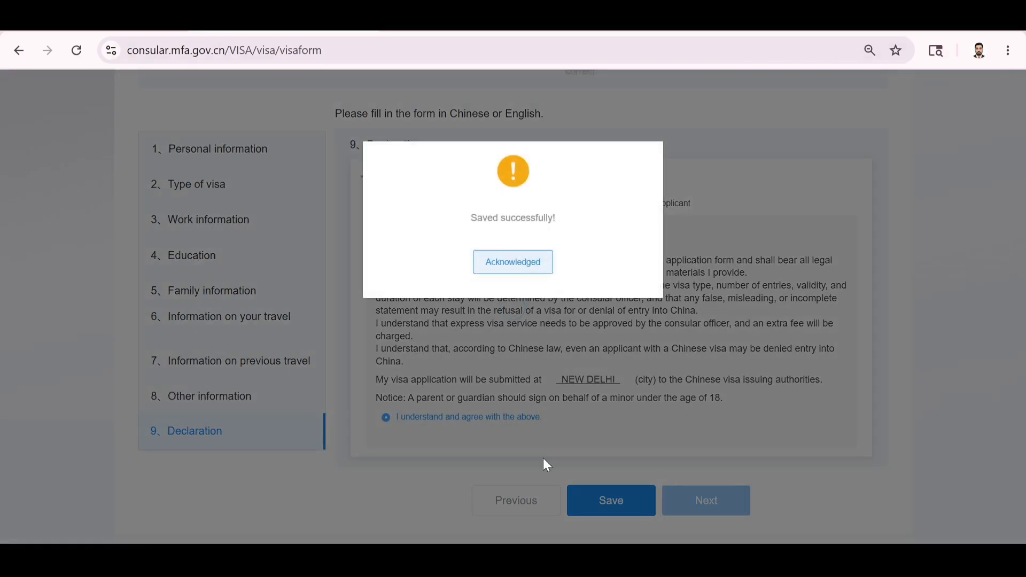
click(513, 262)
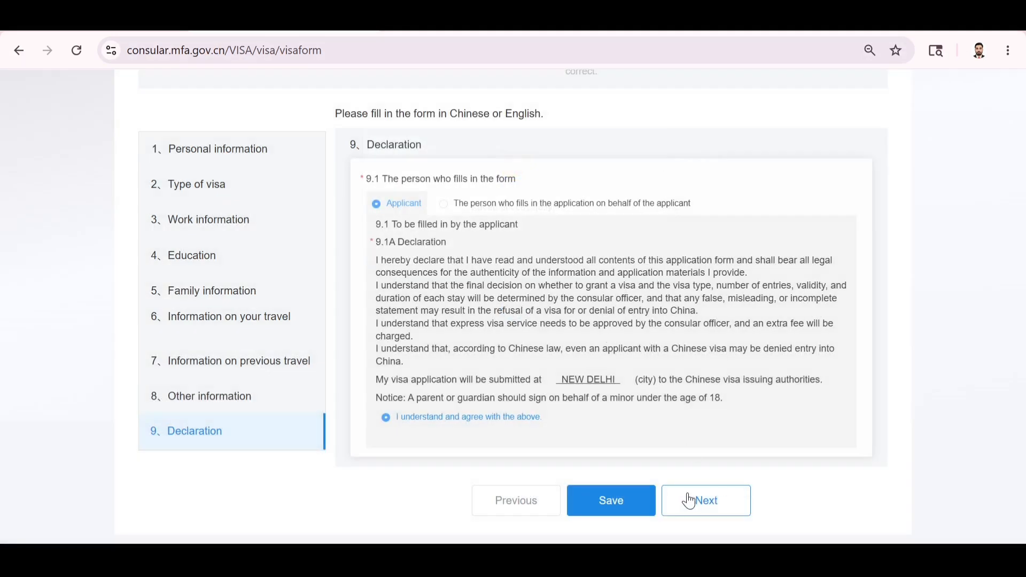
click(694, 496)
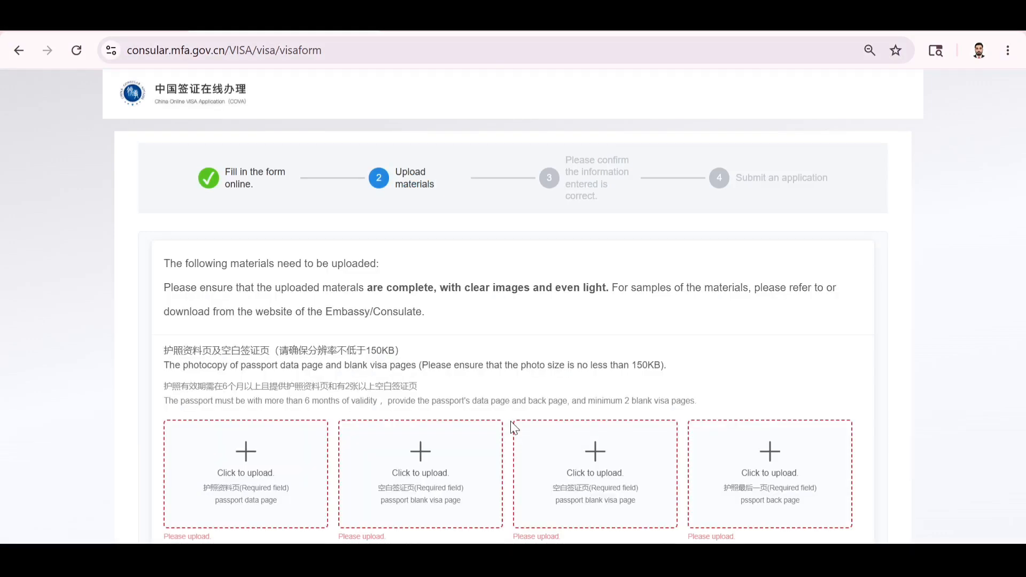
Review the passport, full-faced photo, legal status and previous visa upload requirements.
scroll(514, 427, down, 3)
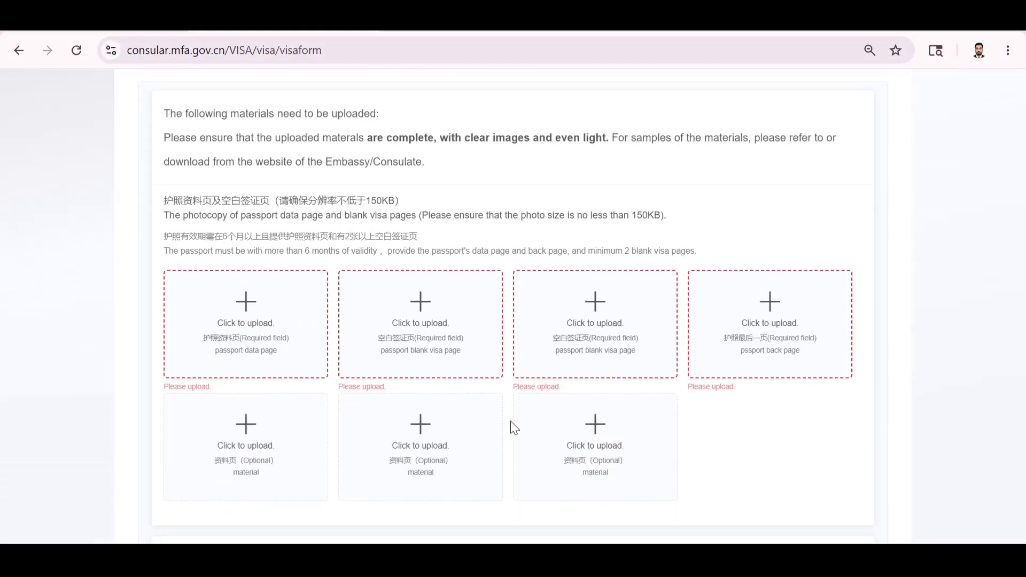
scroll(514, 428, up, 3)
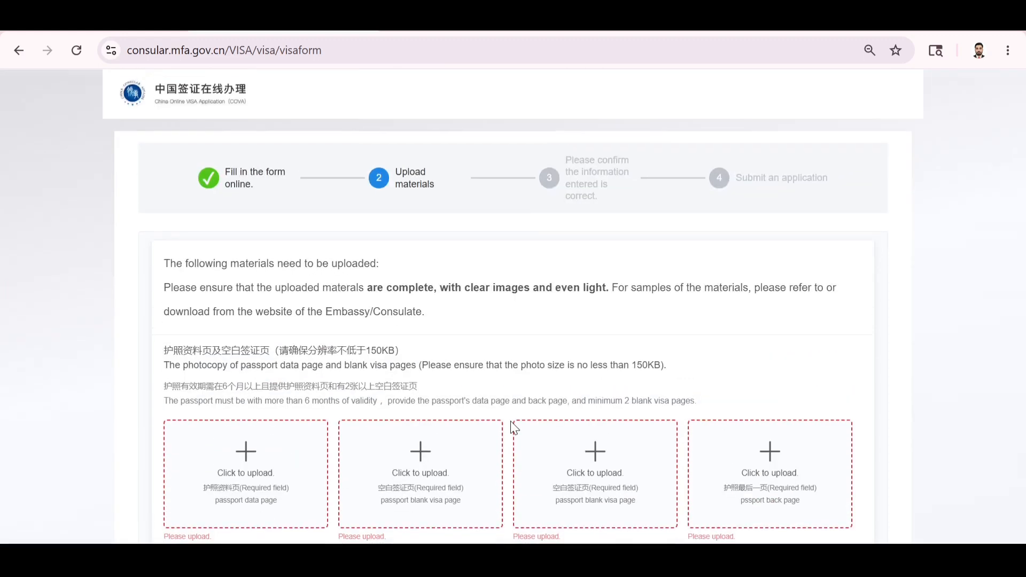
scroll(514, 427, down, 2)
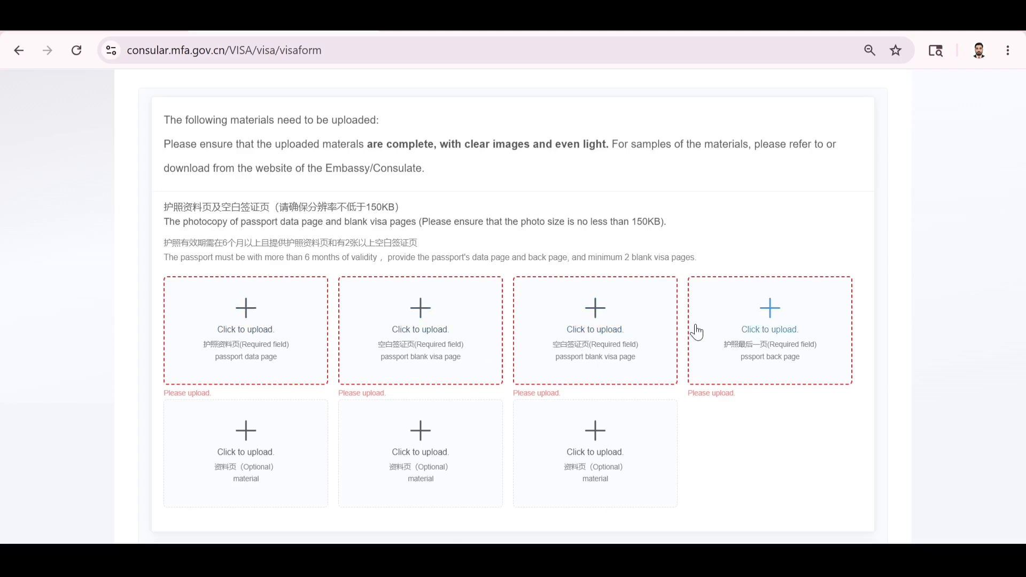
scroll(739, 346, down, 2)
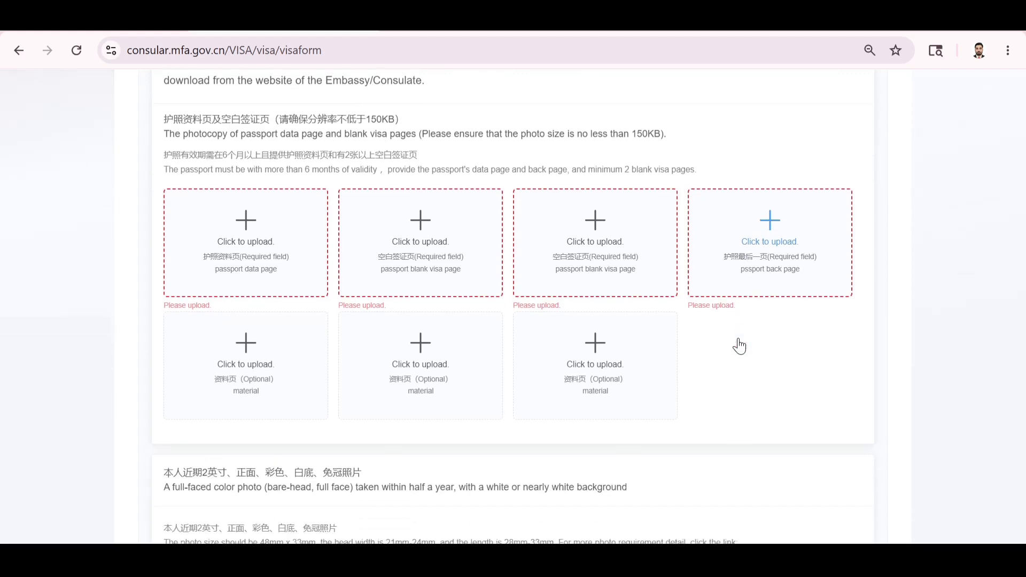
scroll(742, 345, down, 6)
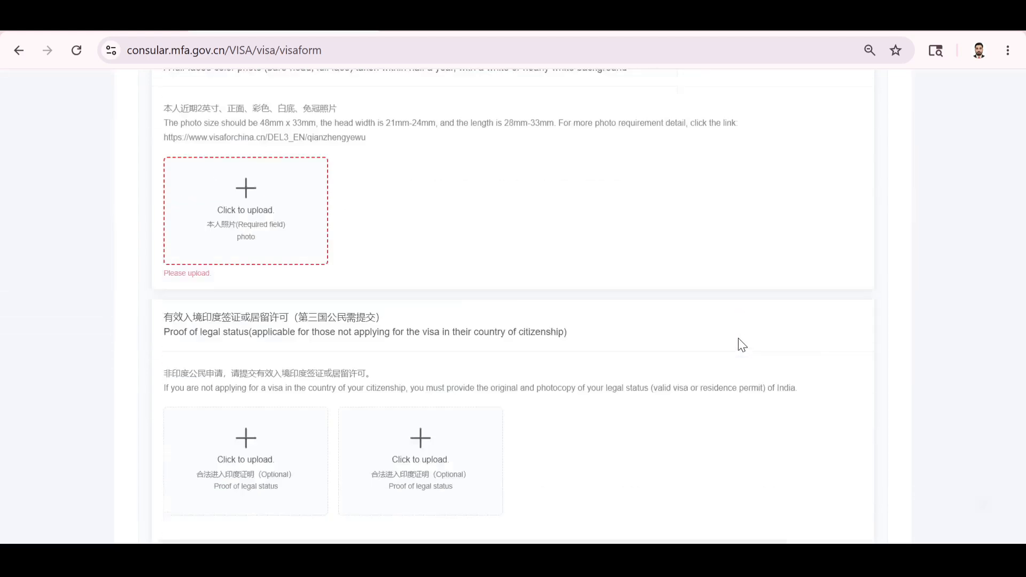
scroll(742, 345, up, 3)
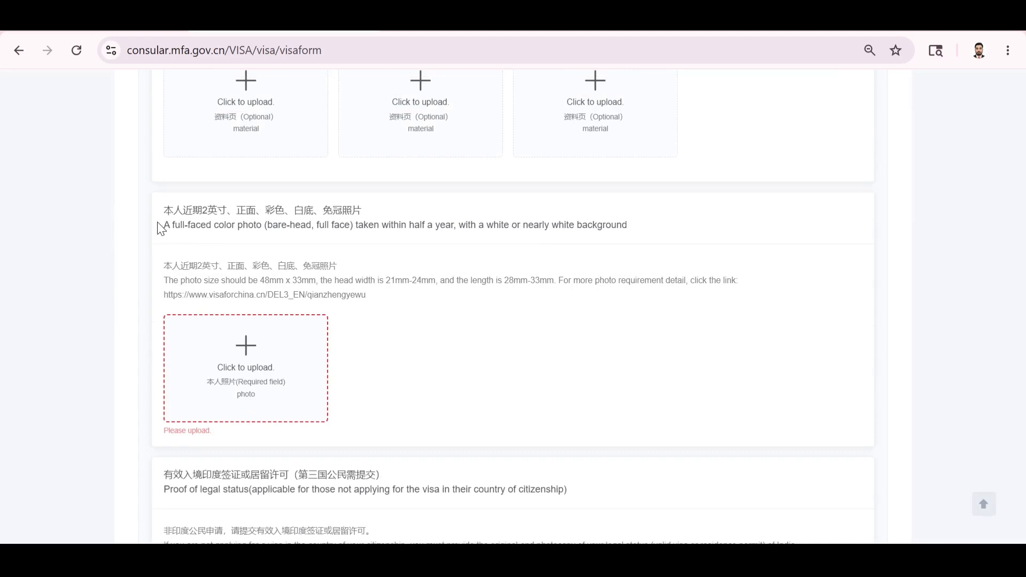
drag(161, 224, 502, 239)
click(503, 239)
scroll(440, 380, down, 4)
scroll(443, 381, down, 1)
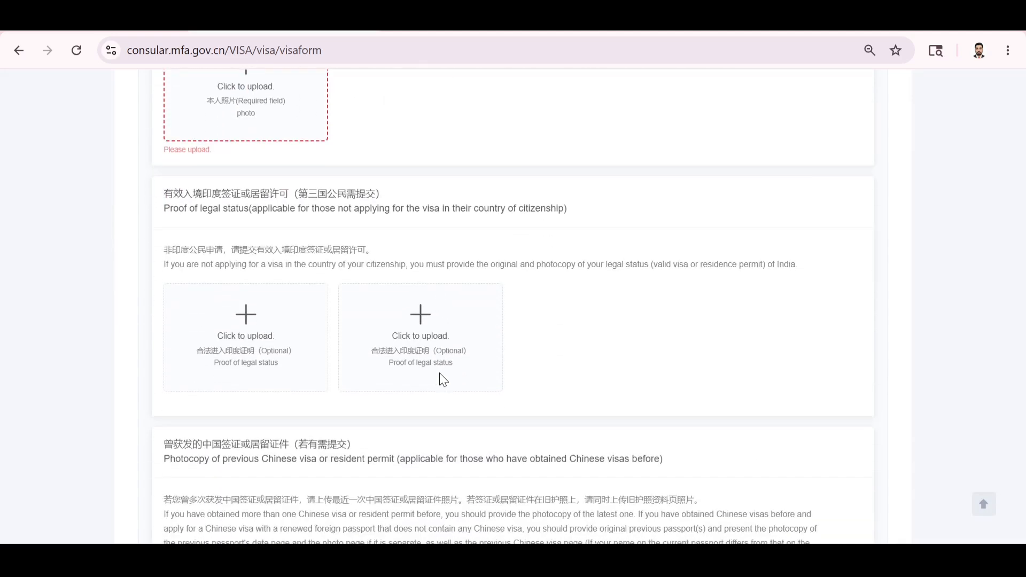
scroll(441, 381, down, 8)
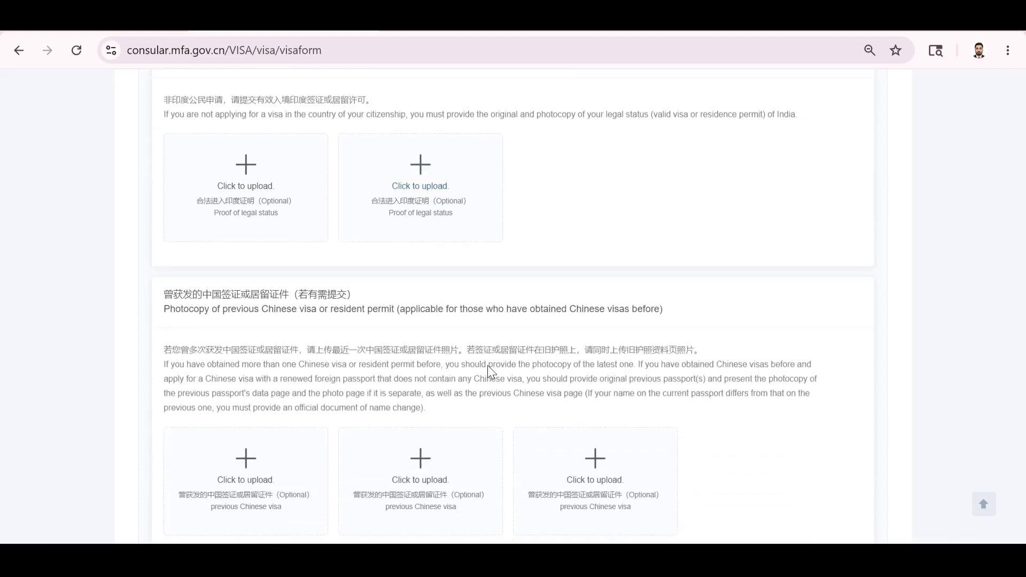
scroll(488, 370, down, 10)
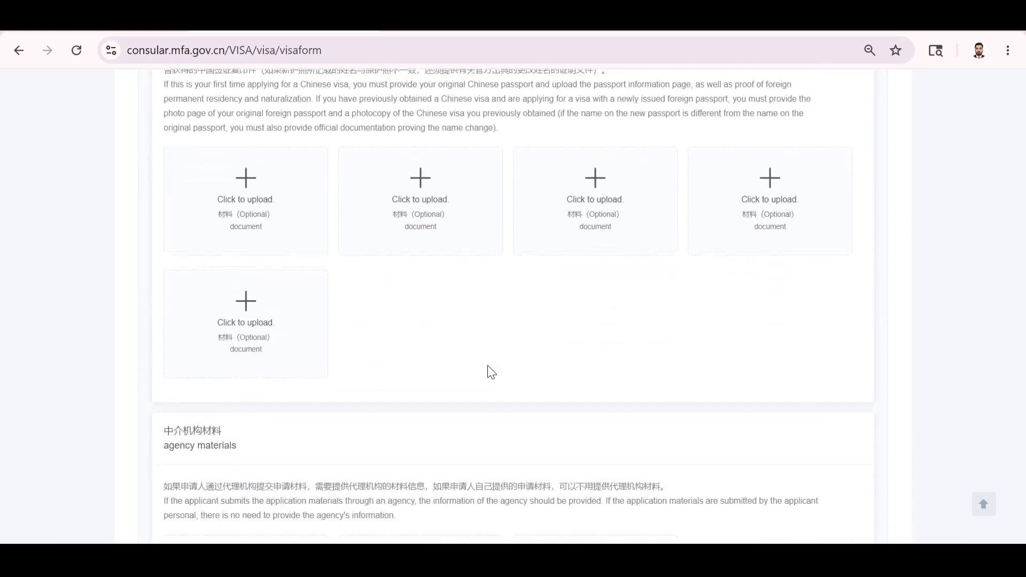
scroll(488, 370, down, 5)
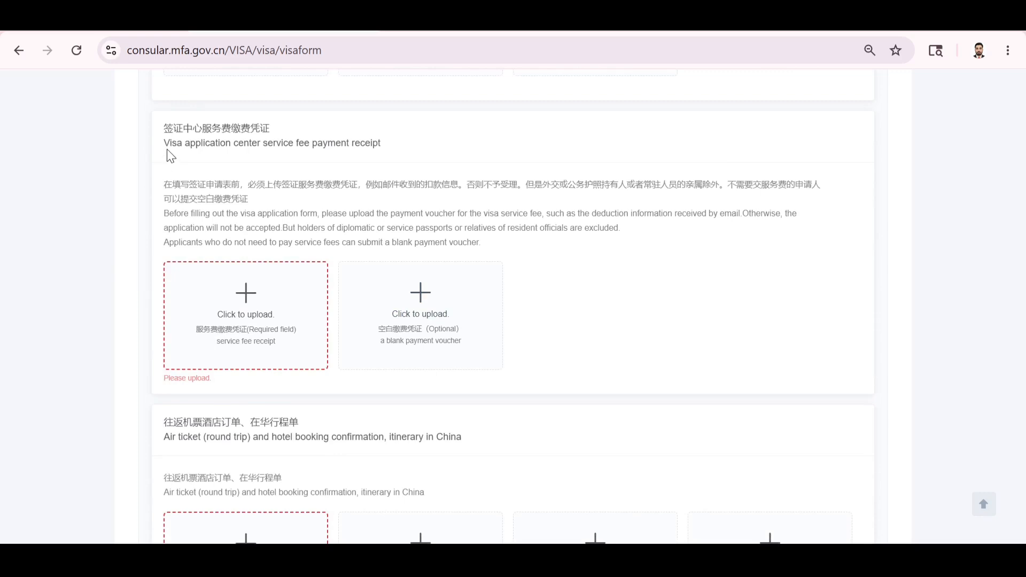
drag(170, 150, 411, 167)
click(427, 168)
scroll(367, 225, down, 1)
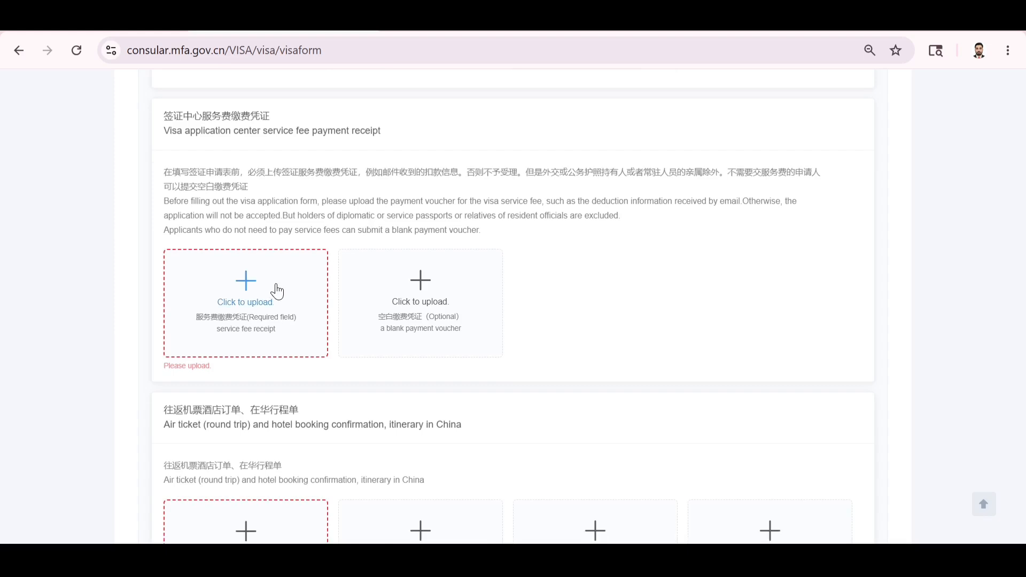
click(495, 363)
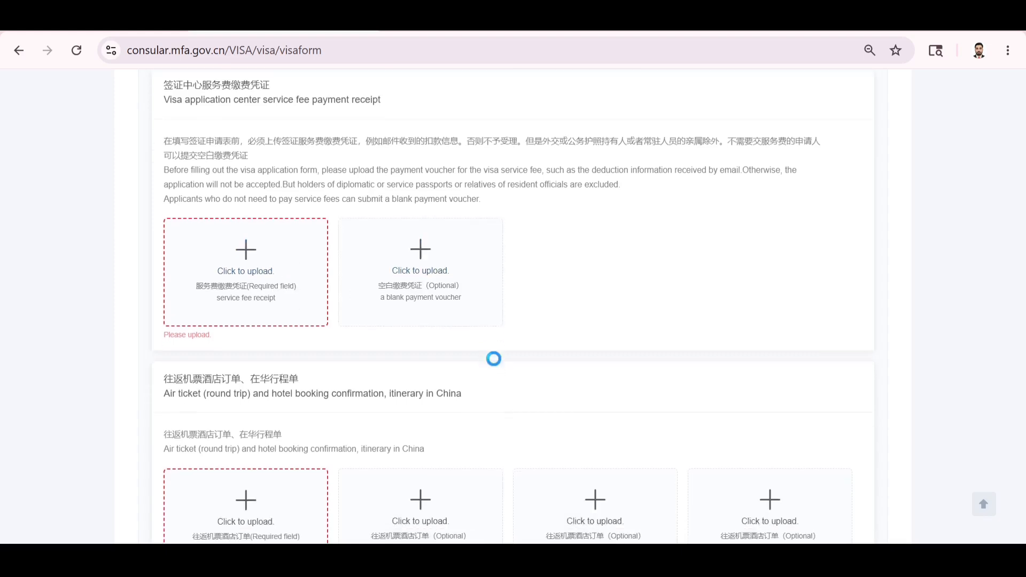
scroll(676, 465, down, 2)
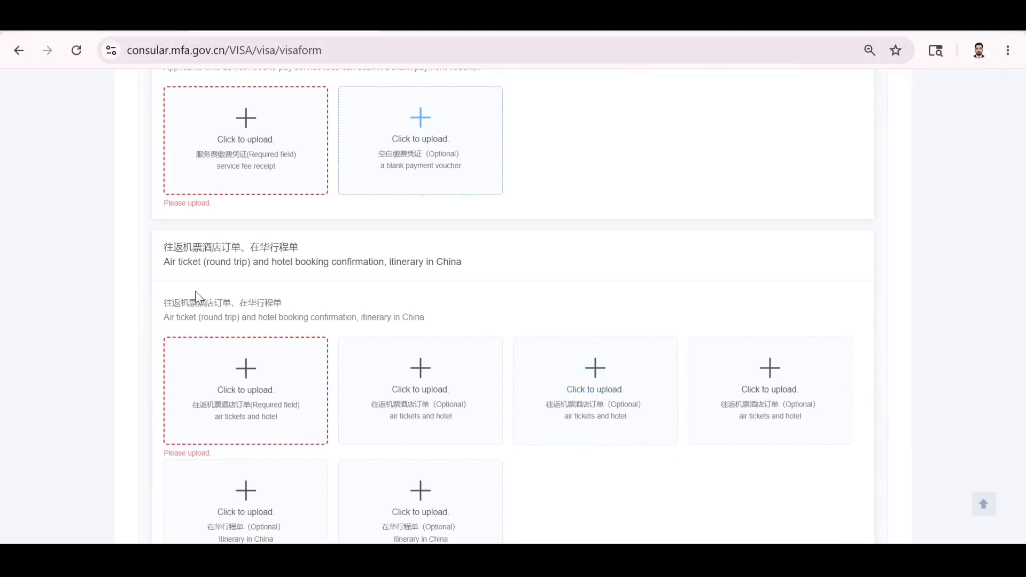
drag(169, 263, 533, 310)
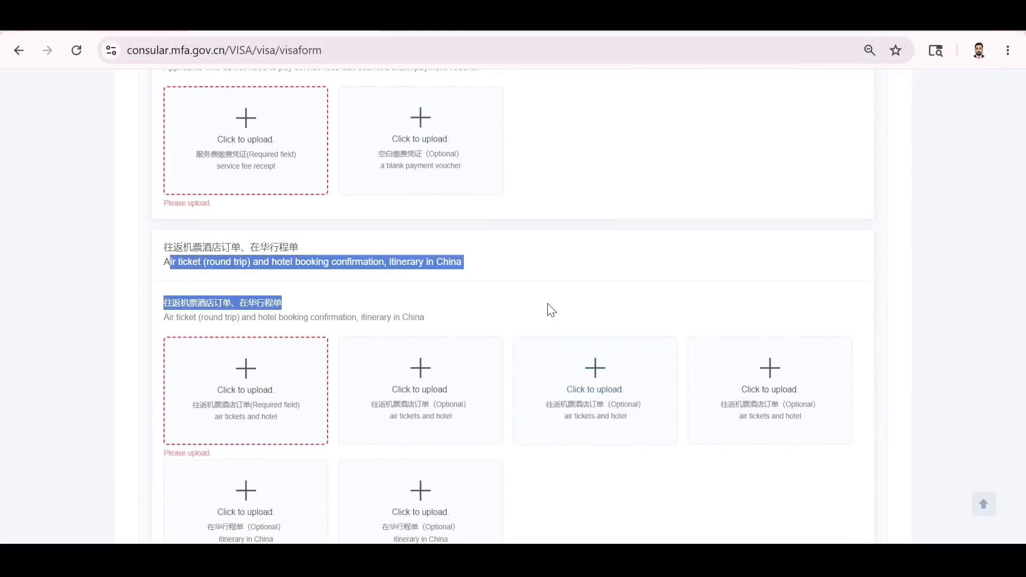
click(551, 310)
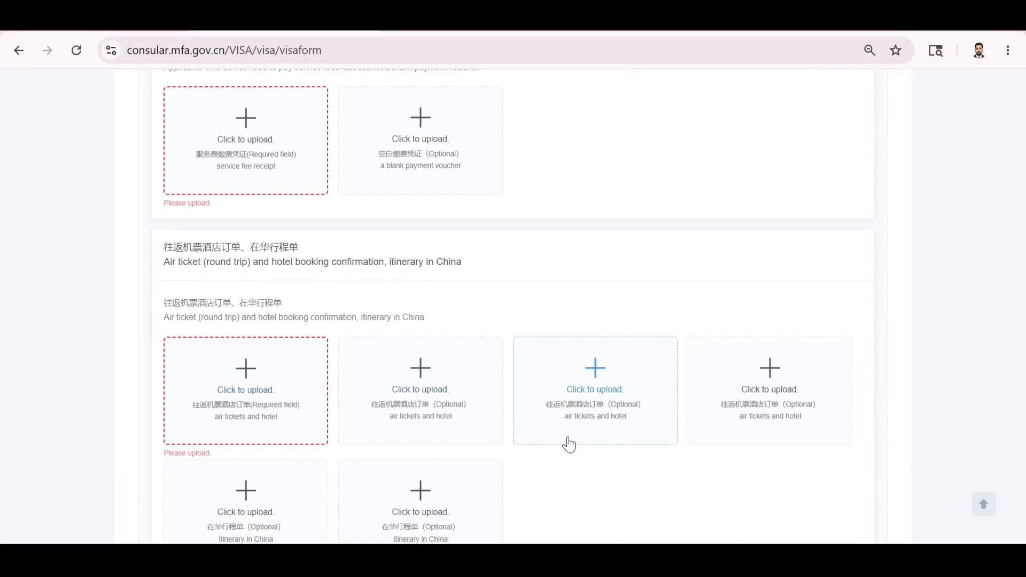
scroll(568, 445, down, 3)
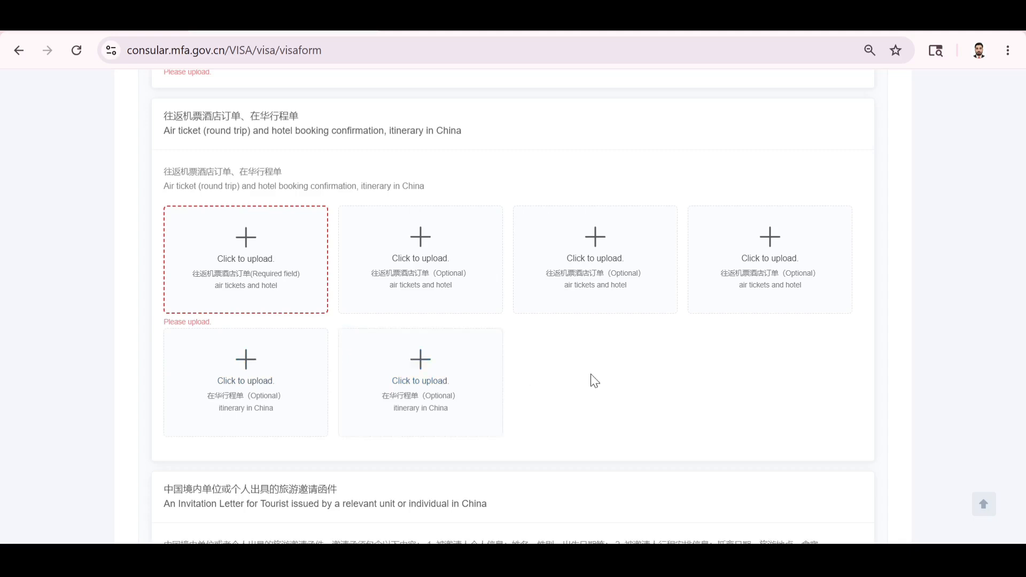
scroll(594, 381, down, 3)
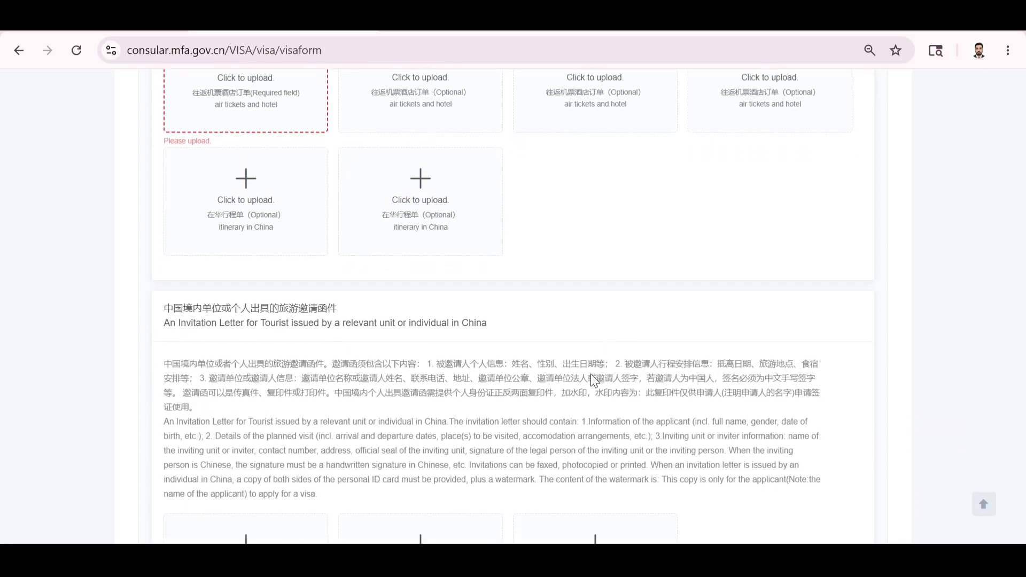
scroll(592, 375, down, 1)
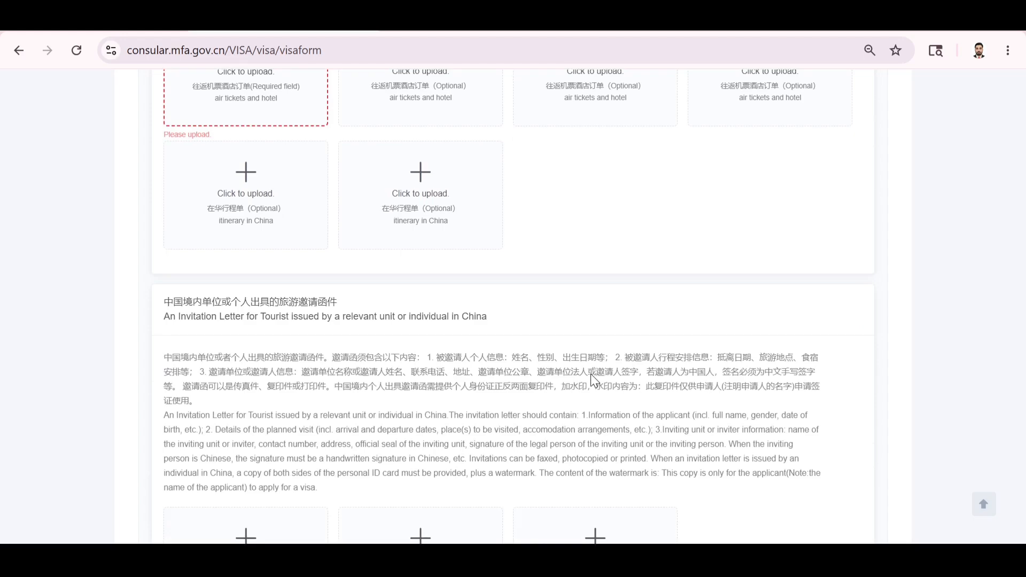
scroll(592, 380, down, 4)
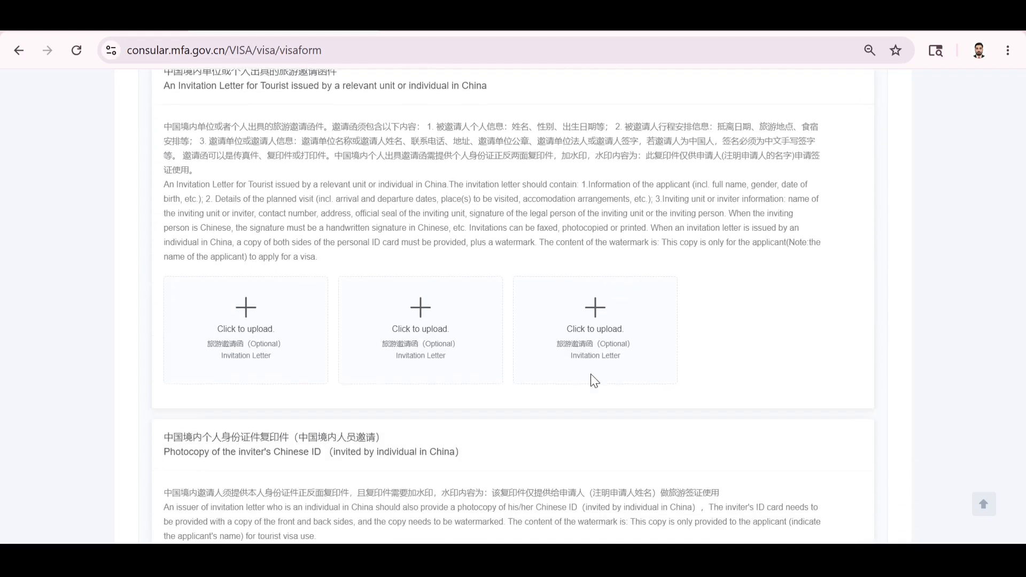
scroll(591, 374, up, 1)
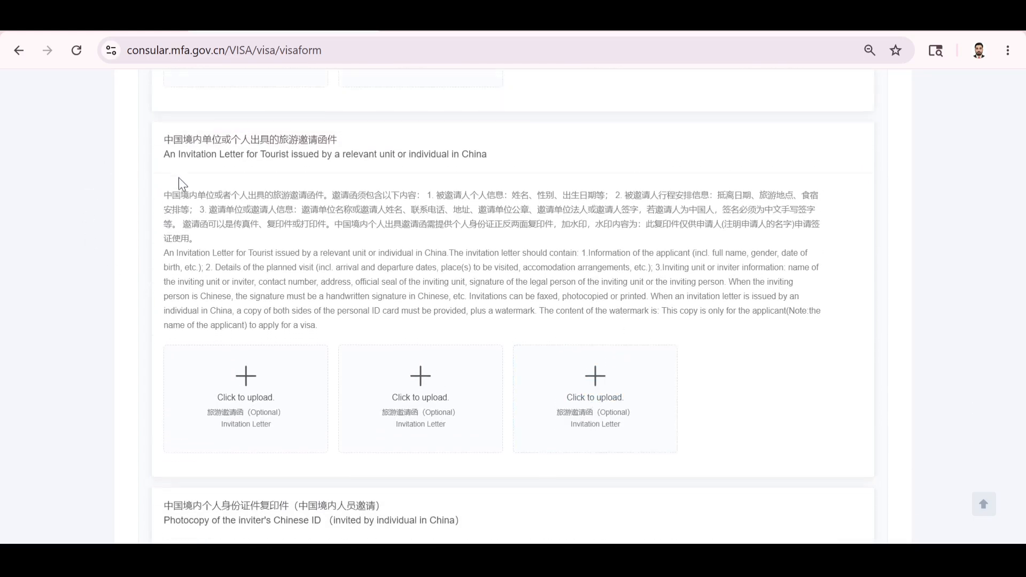
scroll(227, 208, down, 5)
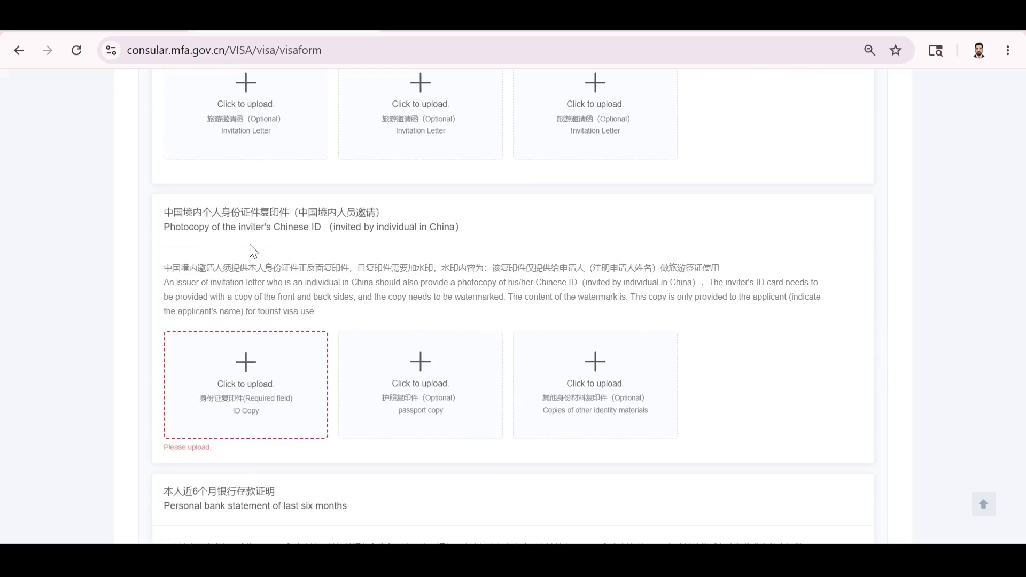
drag(323, 227, 166, 234)
click(277, 252)
scroll(278, 252, down, 1)
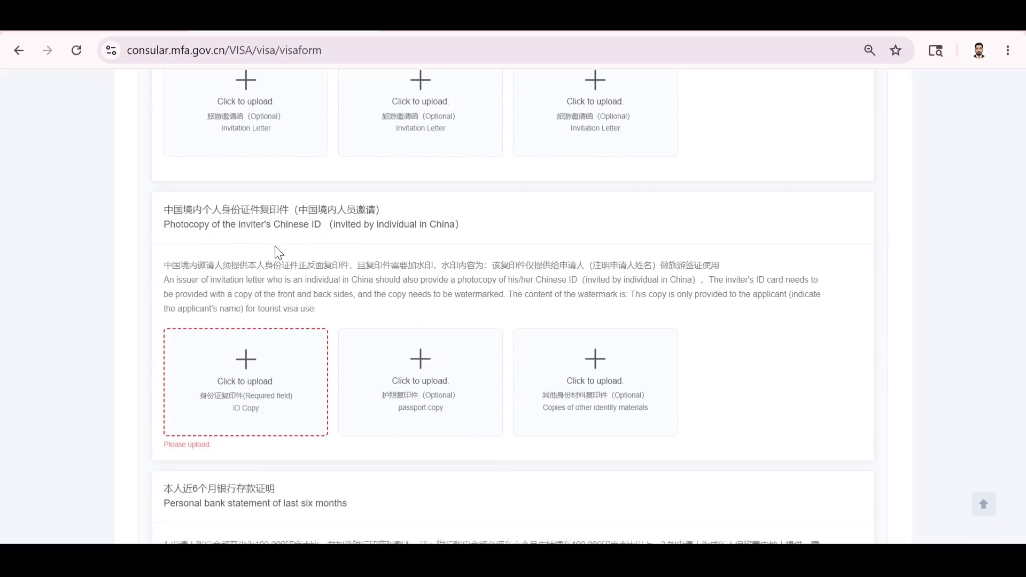
scroll(277, 252, down, 1)
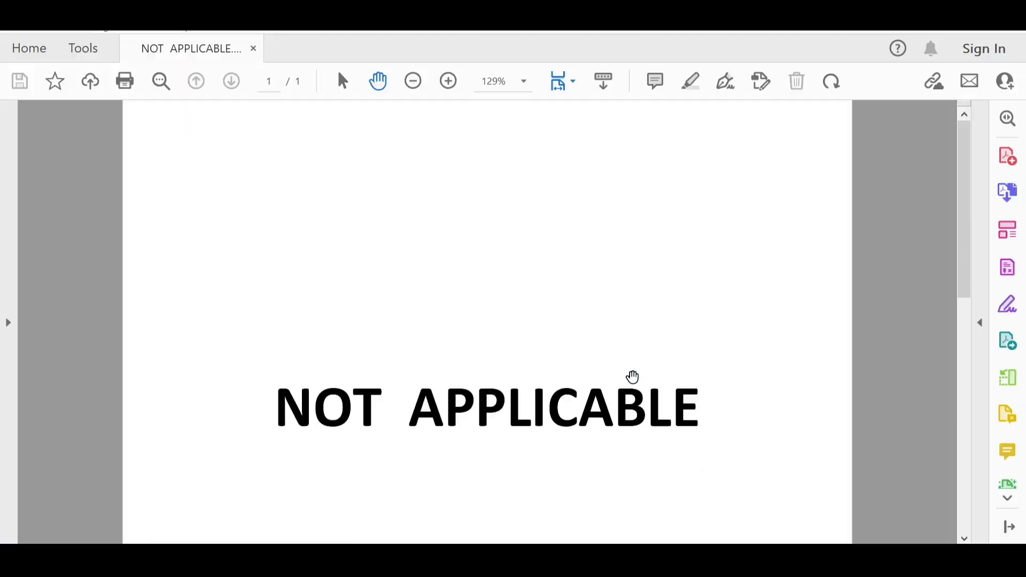
scroll(633, 378, down, 5)
scroll(632, 377, up, 5)
scroll(632, 378, down, 5)
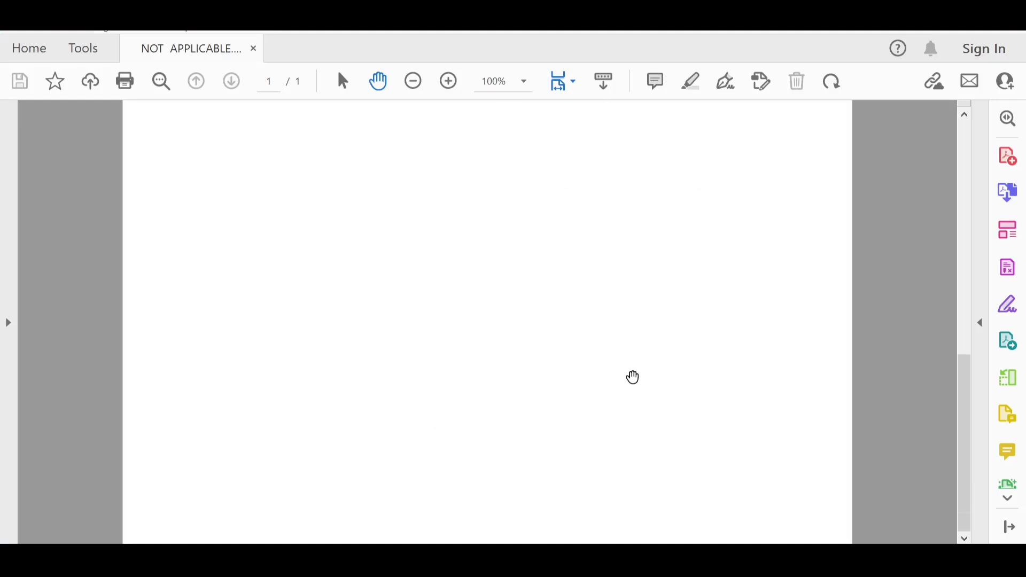
scroll(633, 377, up, 5)
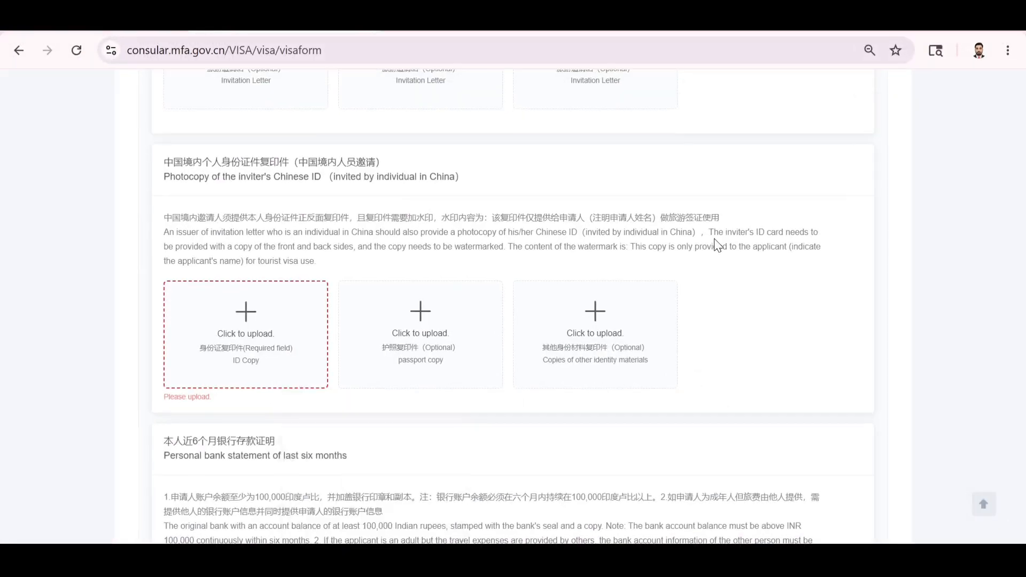
Review the lower upload slots, including Personal bank statement of last six months.
scroll(719, 235, down, 1)
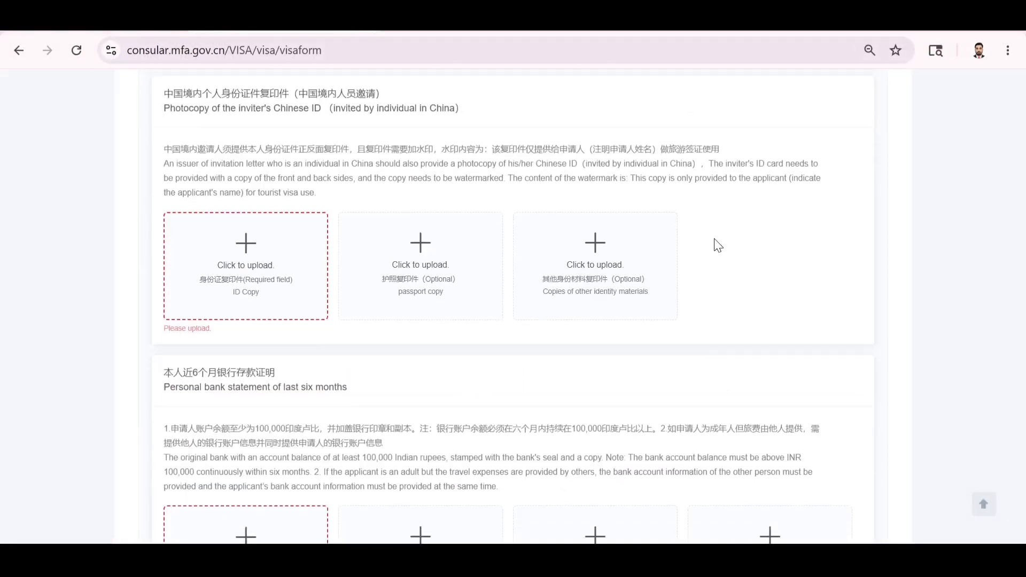
scroll(719, 236, down, 2)
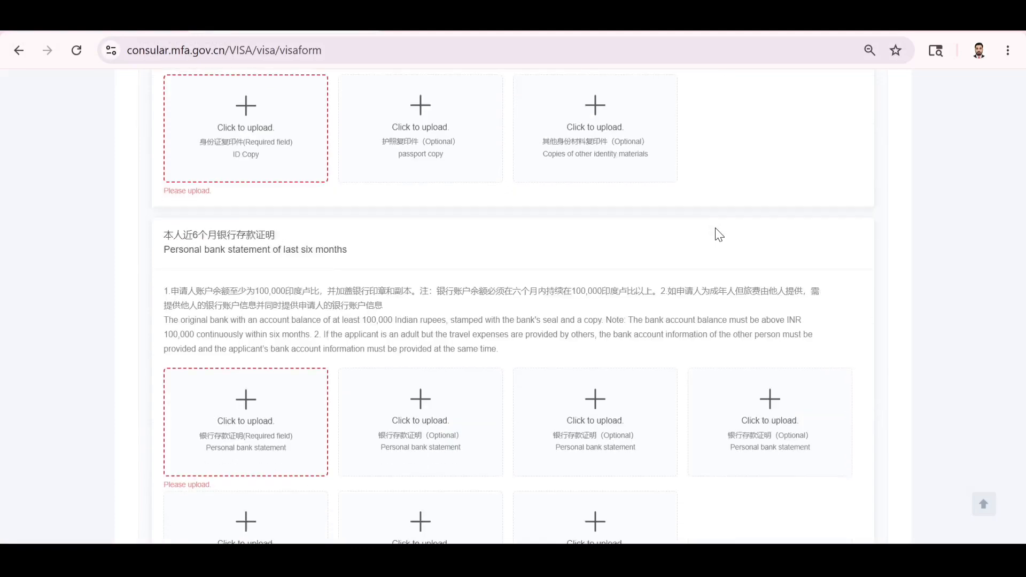
scroll(571, 339, down, 1)
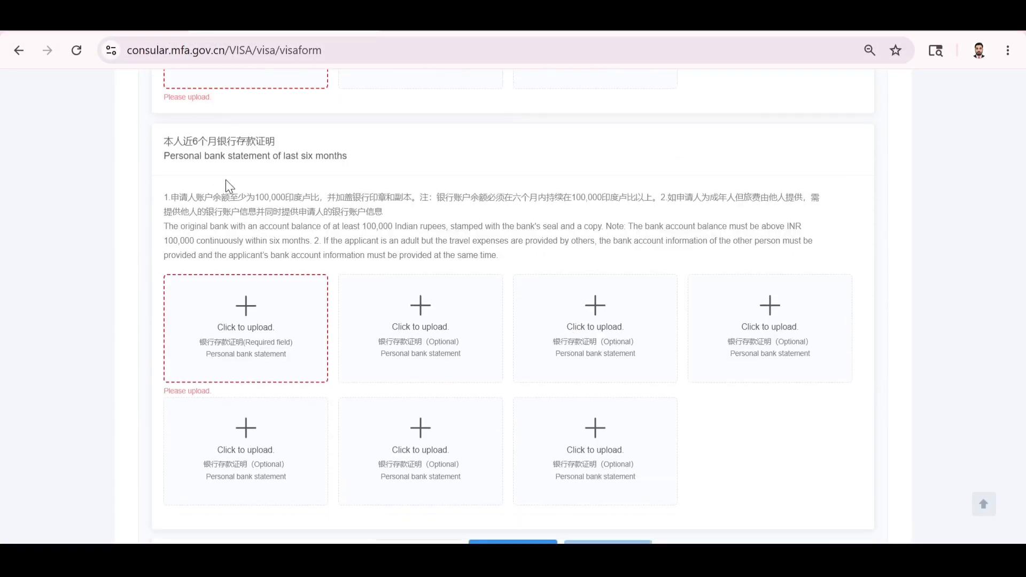
drag(168, 160, 336, 171)
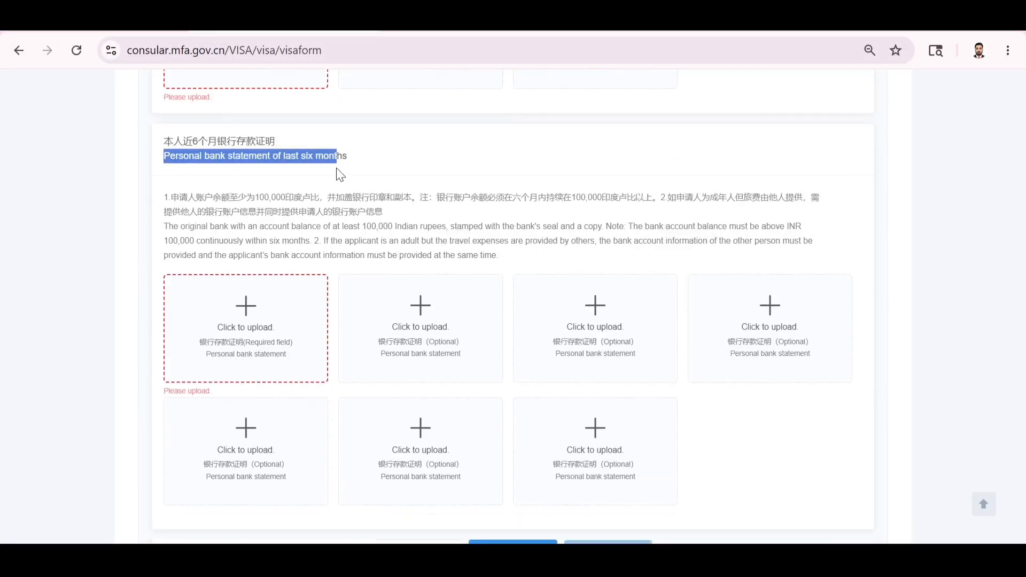
click(365, 172)
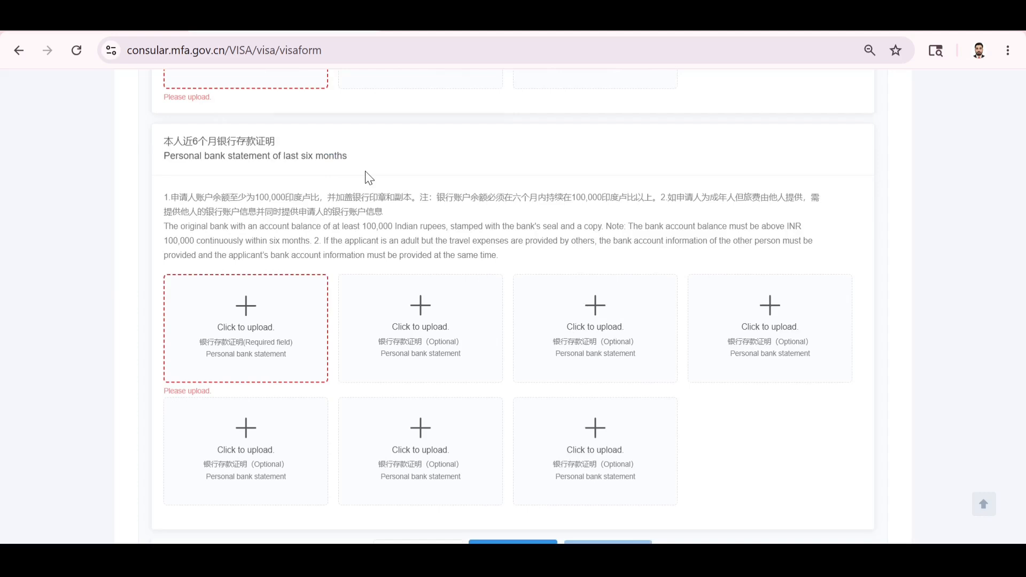
scroll(366, 172, down, 2)
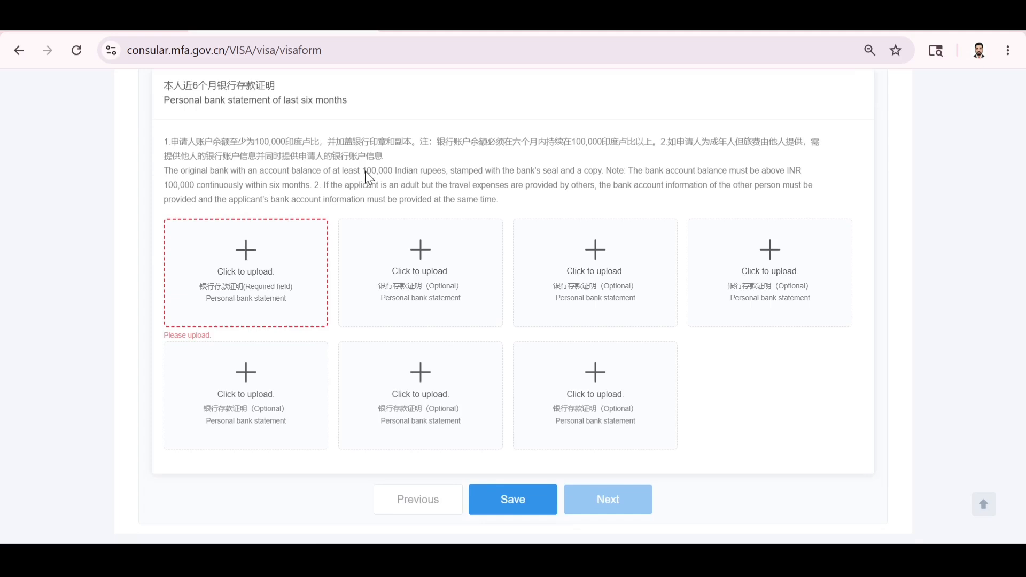
scroll(366, 172, up, 3)
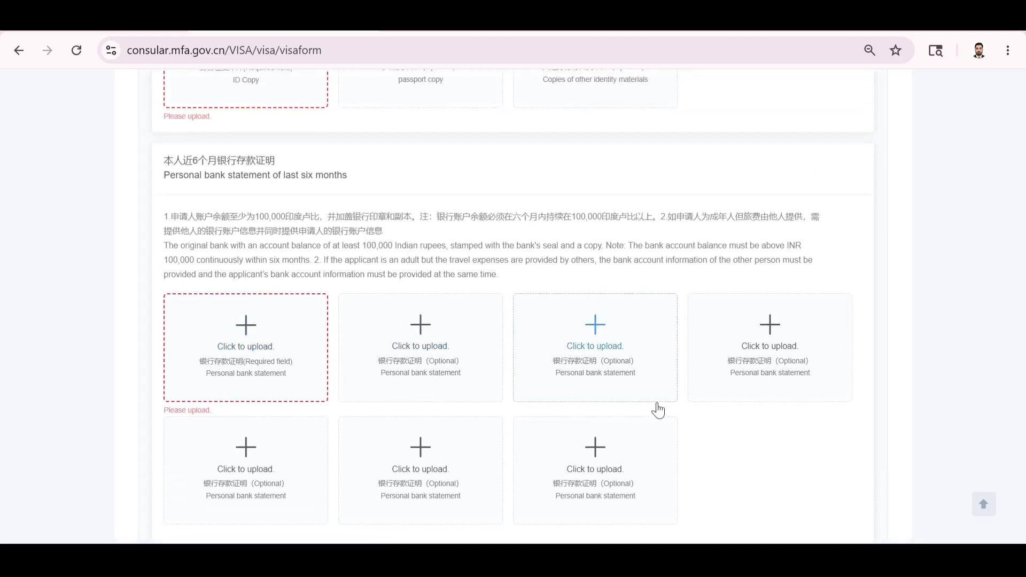
scroll(746, 435, up, 20)
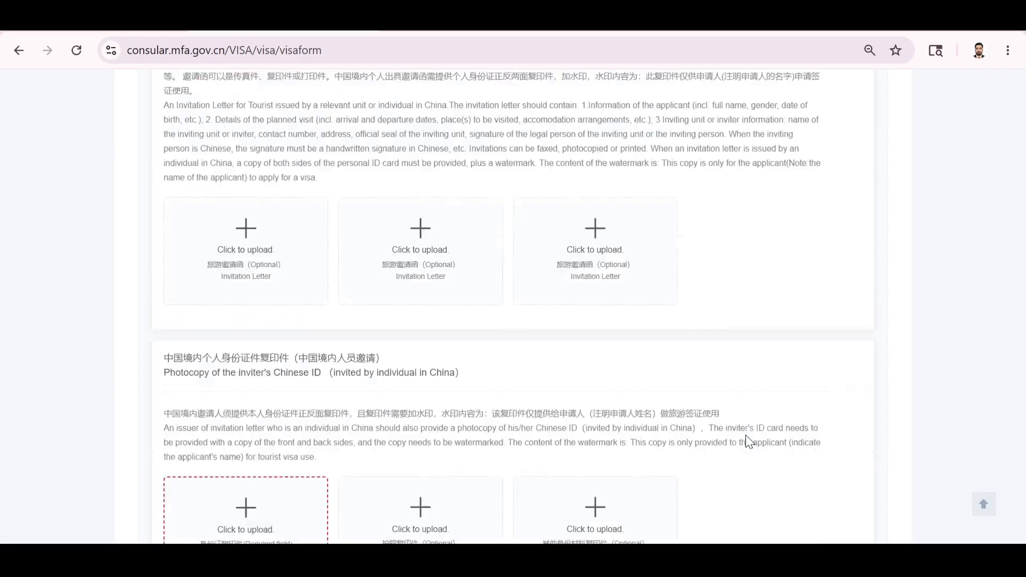
scroll(746, 435, down, 20)
Save the upload materials page and check the step bar's confirm-information step.
click(513, 497)
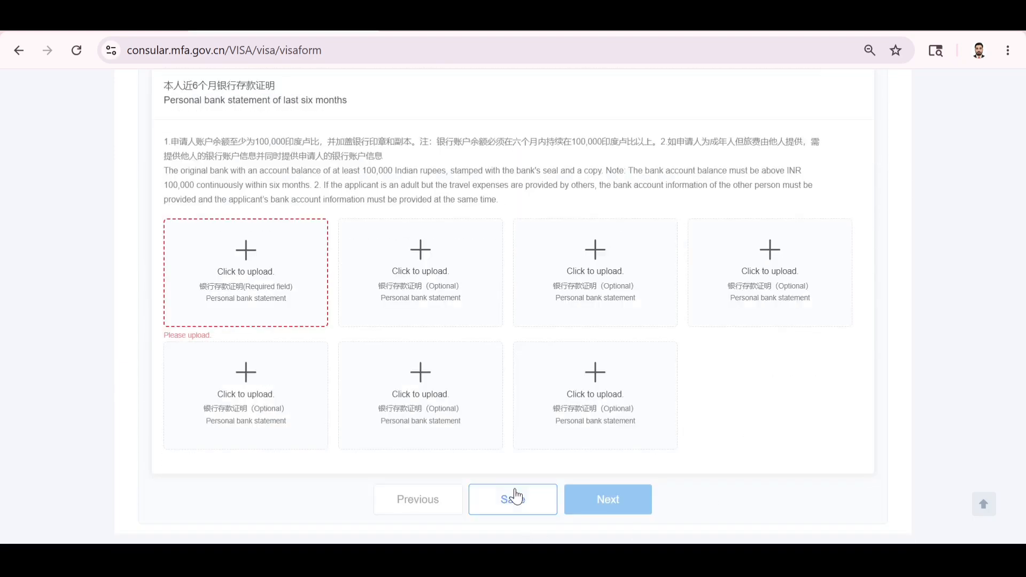
scroll(763, 392, up, 5)
scroll(764, 392, up, 15)
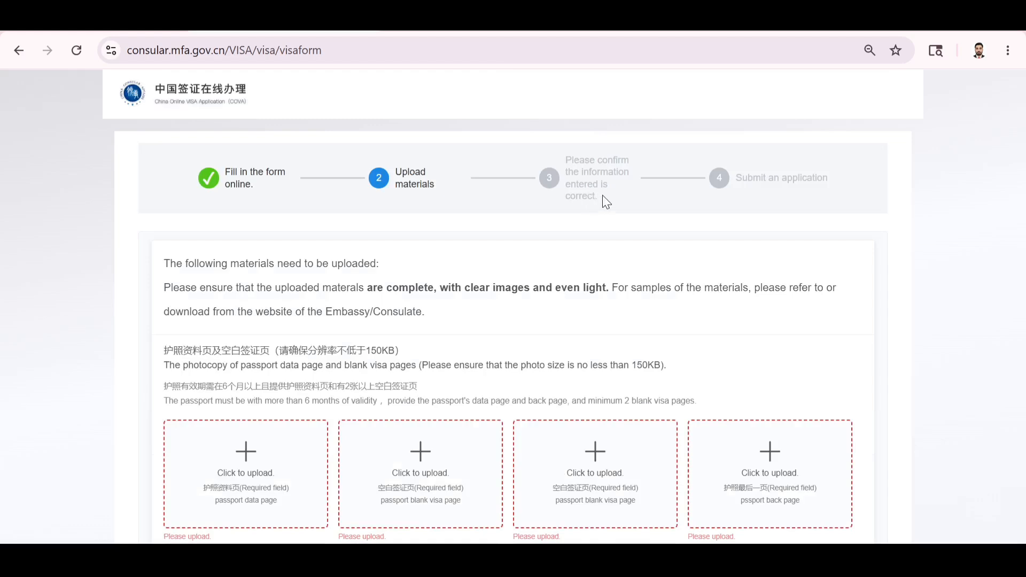
drag(602, 194, 550, 162)
click(573, 190)
scroll(579, 257, down, 7)
scroll(579, 257, up, 7)
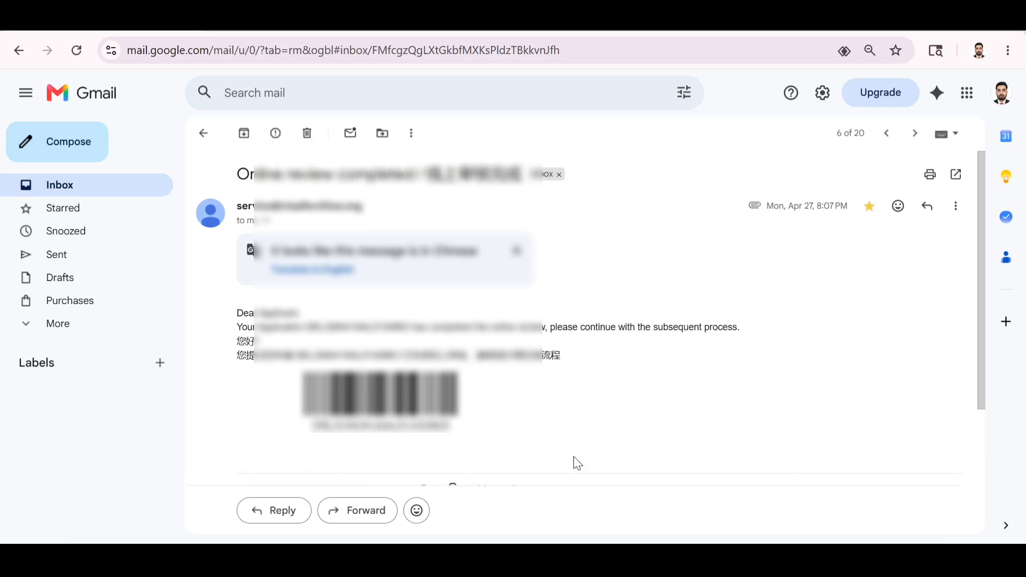
Open the email's Visa Application Certificate PDF attachment and scroll through its page.
scroll(573, 463, down, 3)
click(301, 364)
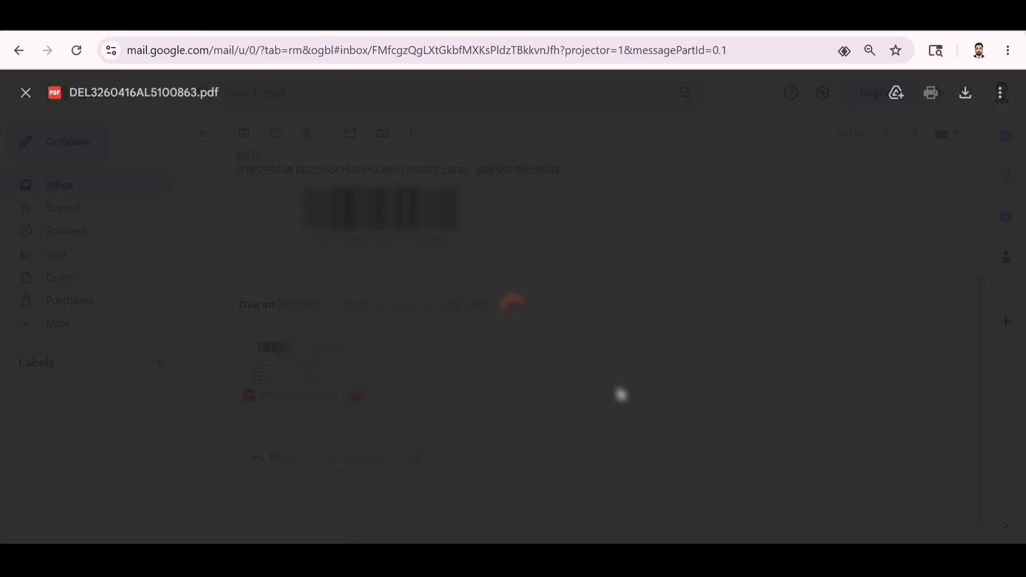
scroll(620, 395, down, 5)
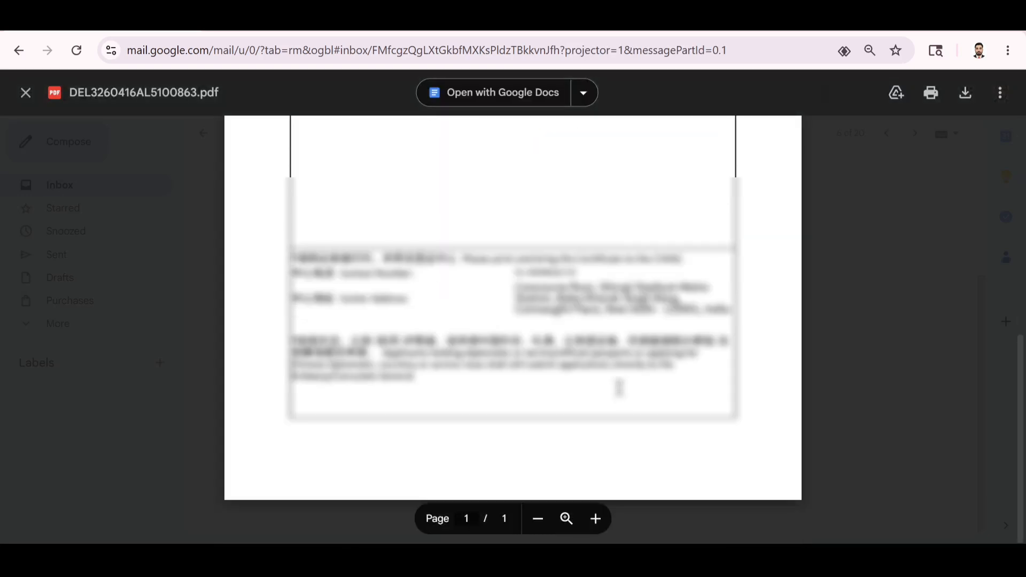
scroll(619, 388, up, 1)
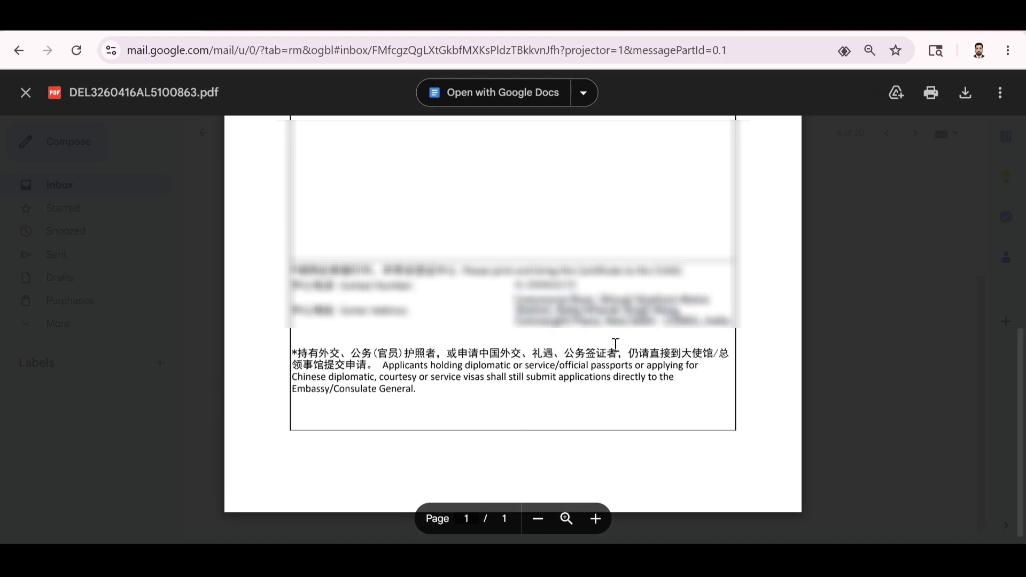
scroll(616, 347, up, 1)
scroll(616, 347, up, 5)
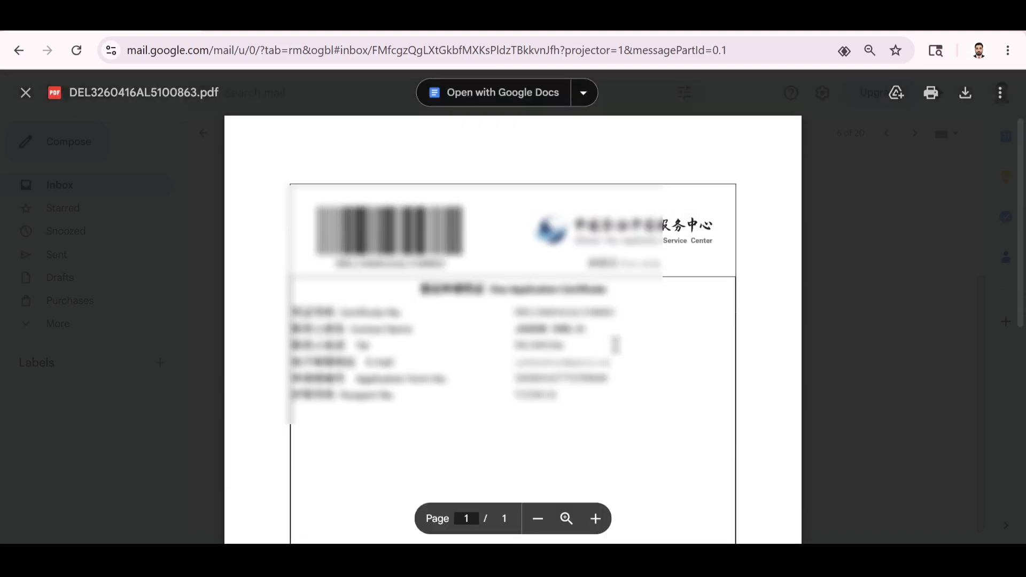